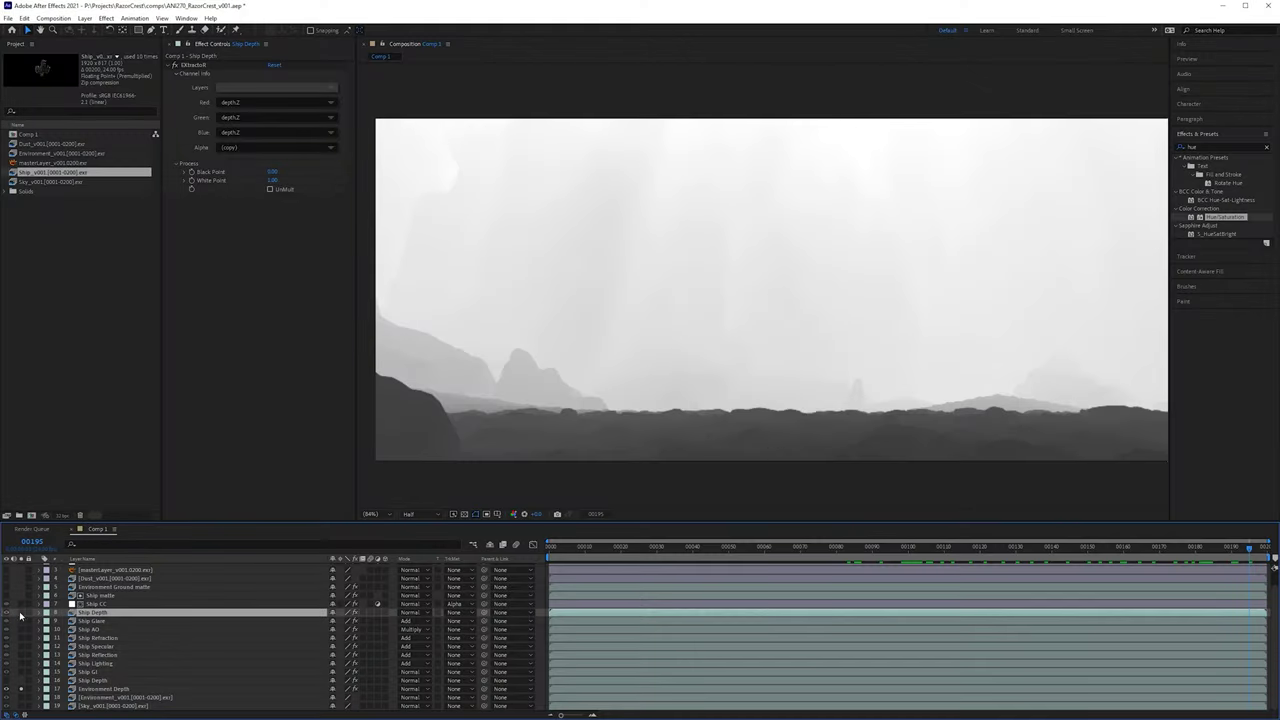
Step: Toggle the solo state of the Ship Depth layer to compare the ship's depth with the environment depth
{"action": "left_click", "coordinate": [20, 615]}
{"action": "left_click", "coordinate": [20, 615]}
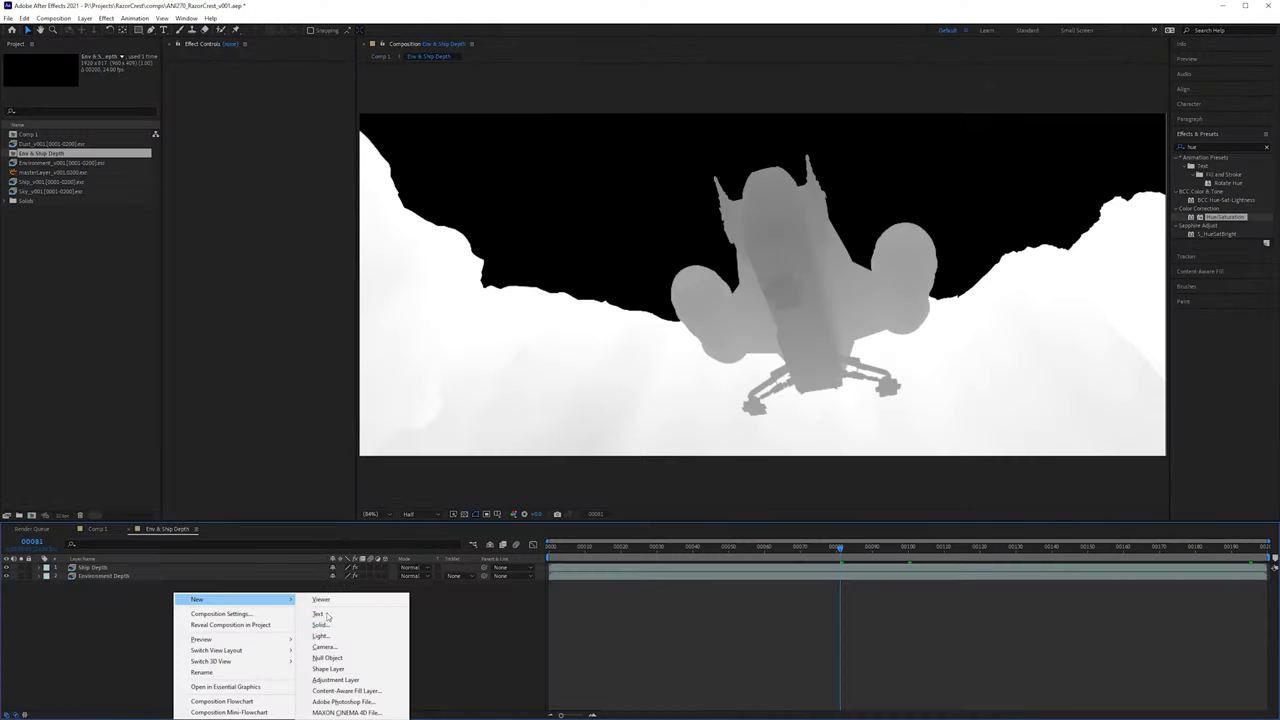
Step: Create a solid named Sky in the Env & Ship Depth composition, choose its colour, and place it beneath Environment Depth
{"action": "left_click", "coordinate": [321, 625]}
{"action": "type", "text": "Sky"}
{"action": "left_click", "coordinate": [791, 299]}
{"action": "left_click_drag", "start_coordinate": [284, 190], "coordinate": [230, 119]}
{"action": "left_click", "coordinate": [489, 171]}
{"action": "left_click", "coordinate": [831, 328]}
{"action": "left_click_drag", "start_coordinate": [92, 567], "coordinate": [122, 638]}
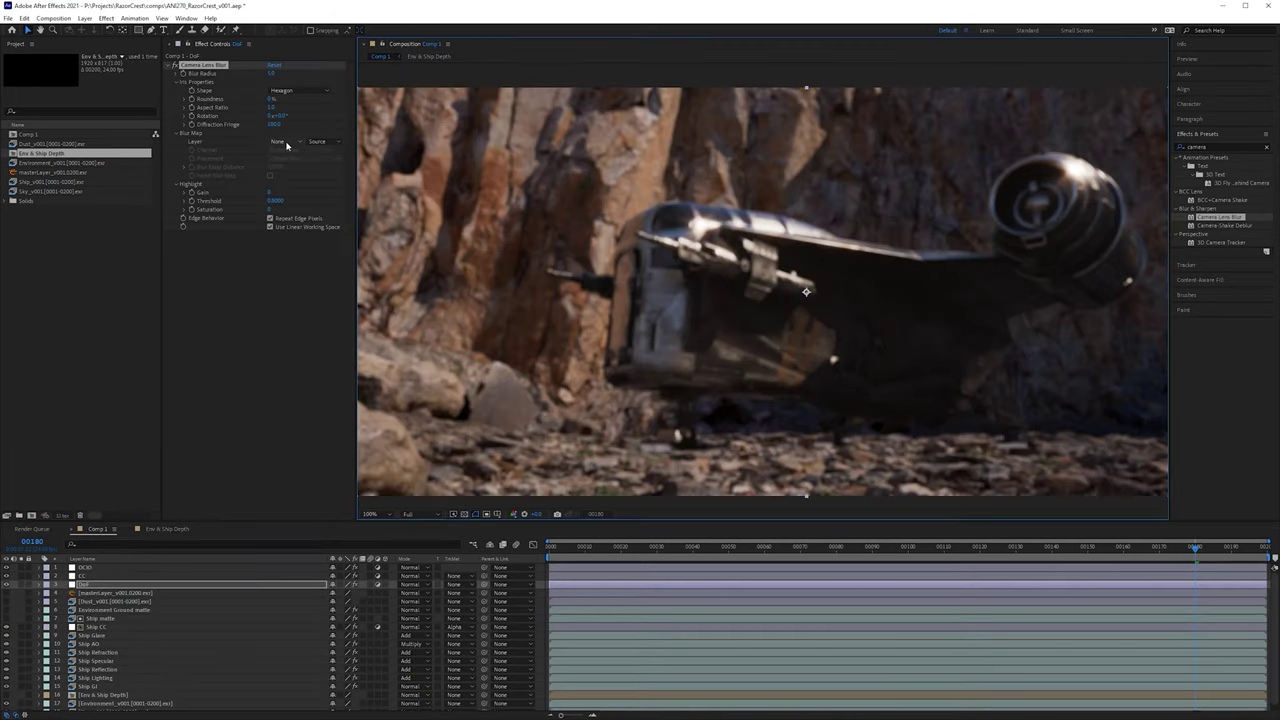
Step: Open the Blur Map layer choices of the Camera Lens Blur effect on the DoF layer
{"action": "left_click", "coordinate": [280, 141]}
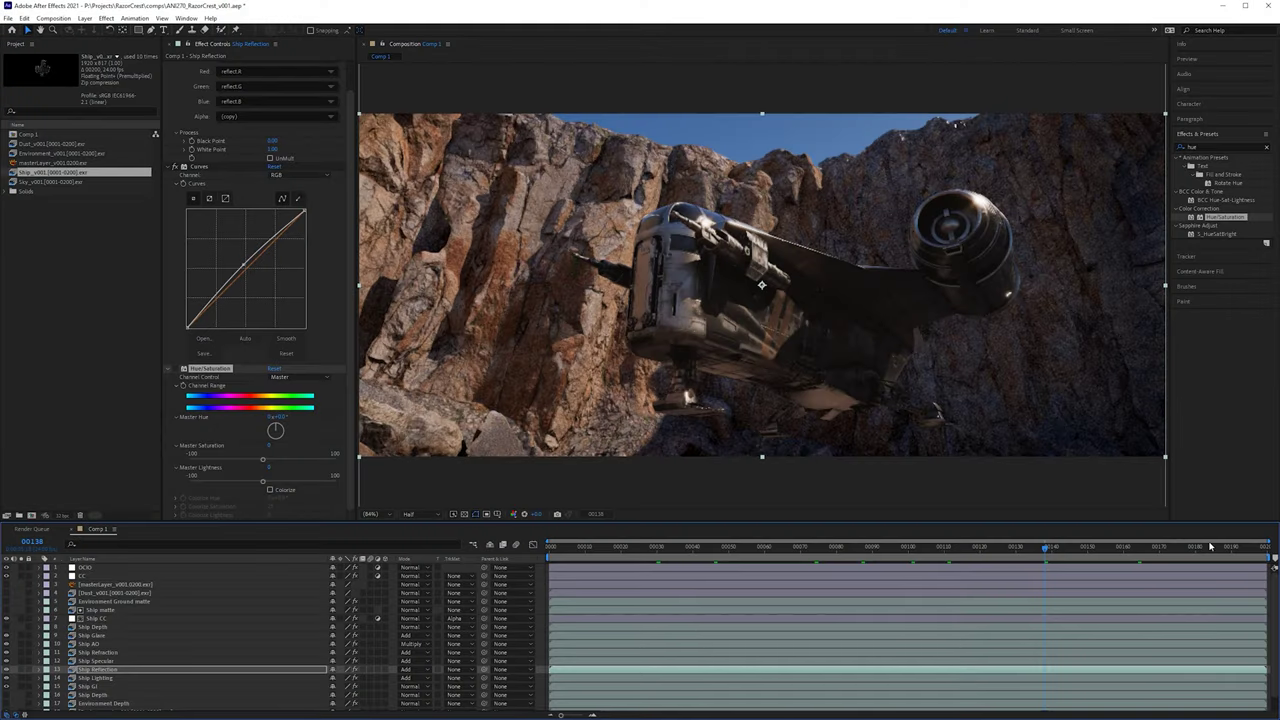
Step: Go to frame 184 and reset the Curves effect on the Environment Depth layer
{"action": "left_click", "coordinate": [1212, 547]}
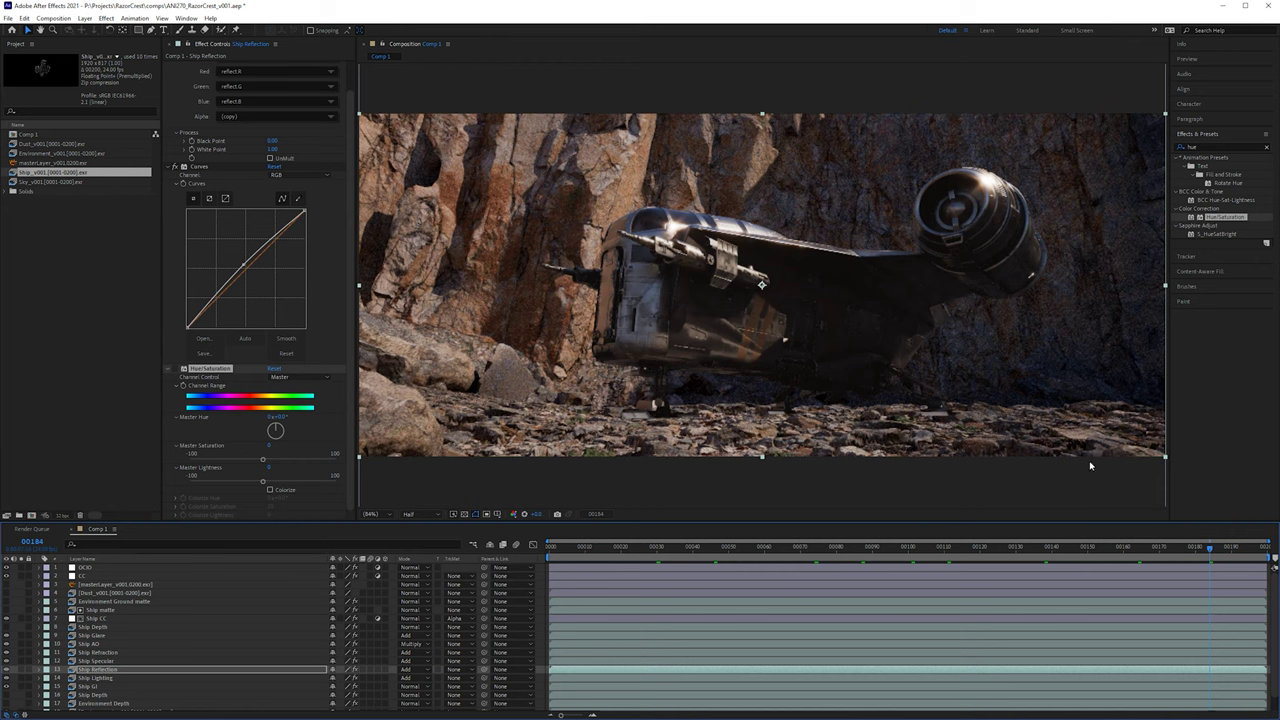
{"action": "left_click_drag", "start_coordinate": [906, 136], "coordinate": [922, 141]}
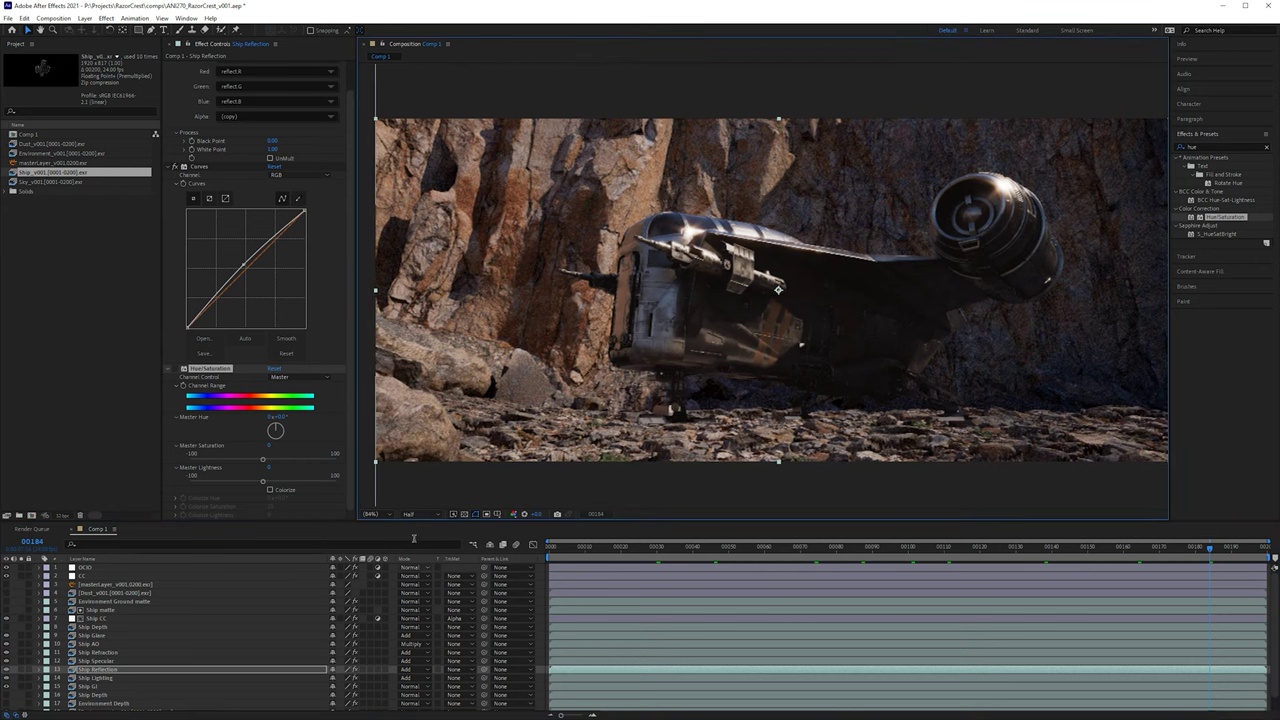
{"action": "left_click", "coordinate": [129, 696]}
{"action": "scroll", "coordinate": [130, 690], "scroll_direction": "down", "scroll_amount": 1}
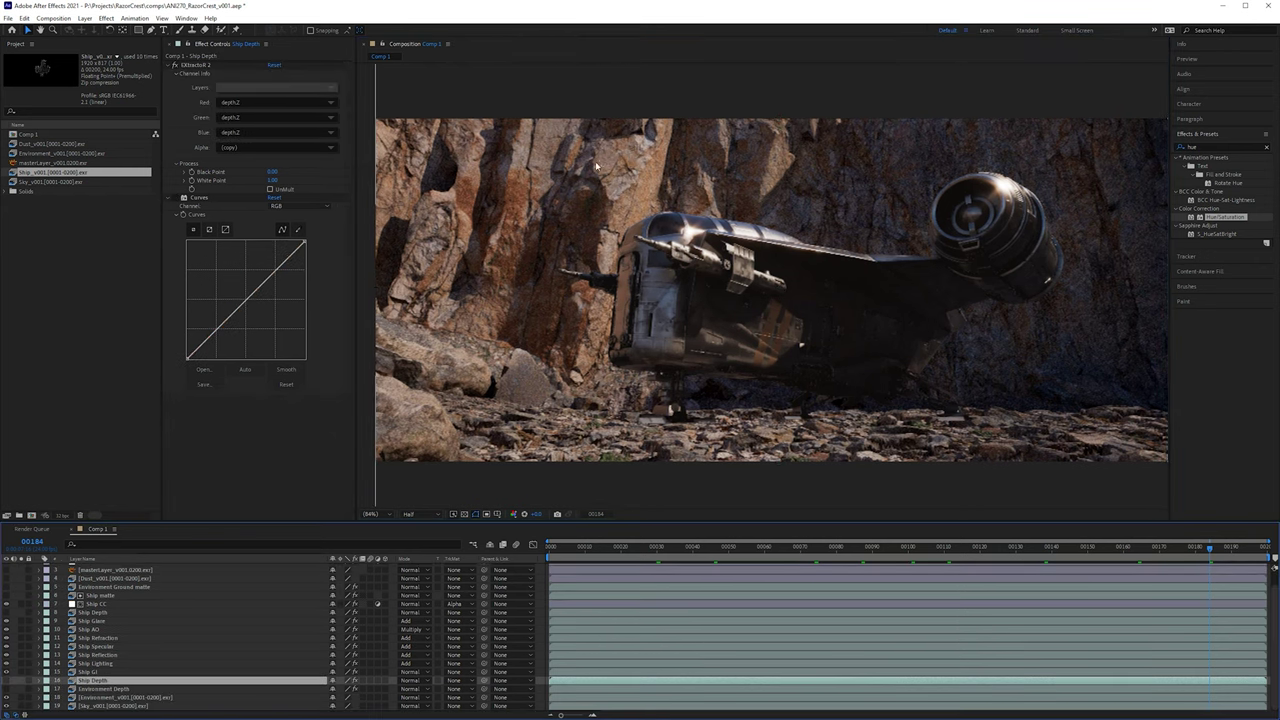
{"action": "left_click", "coordinate": [129, 690]}
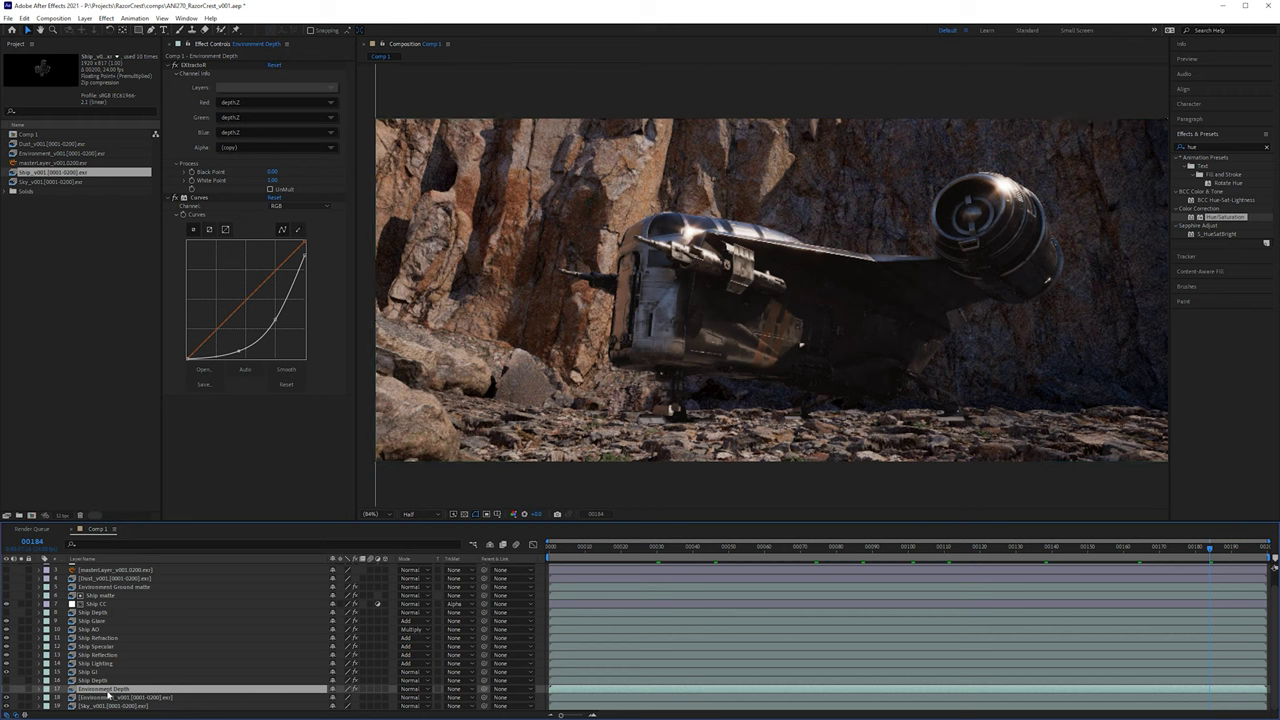
{"action": "left_click", "coordinate": [121, 698]}
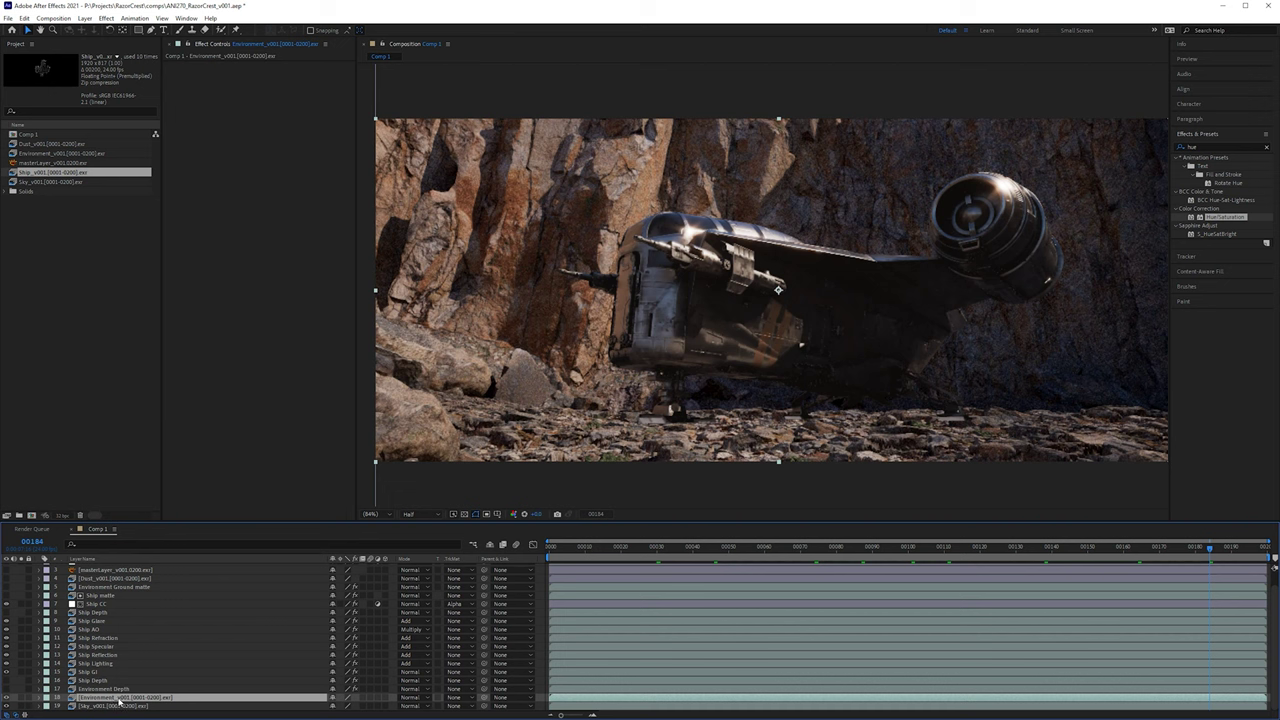
{"action": "left_click", "coordinate": [106, 689]}
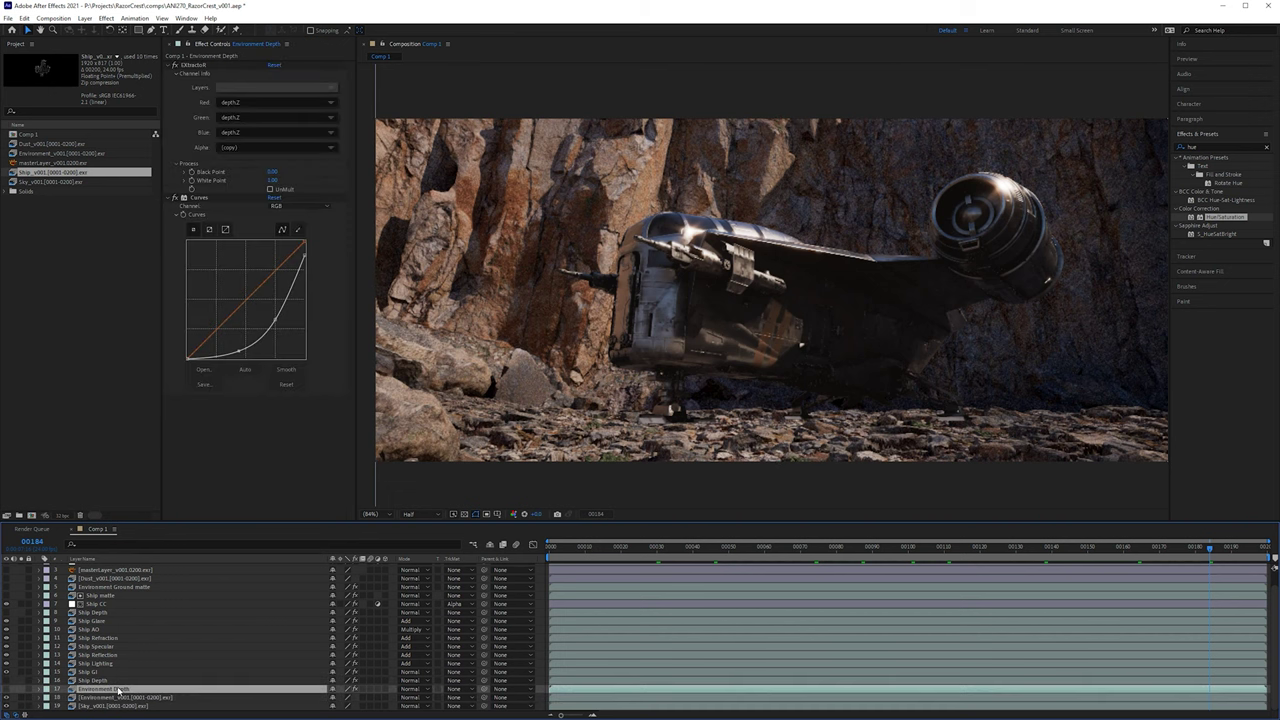
{"action": "left_click", "coordinate": [178, 198]}
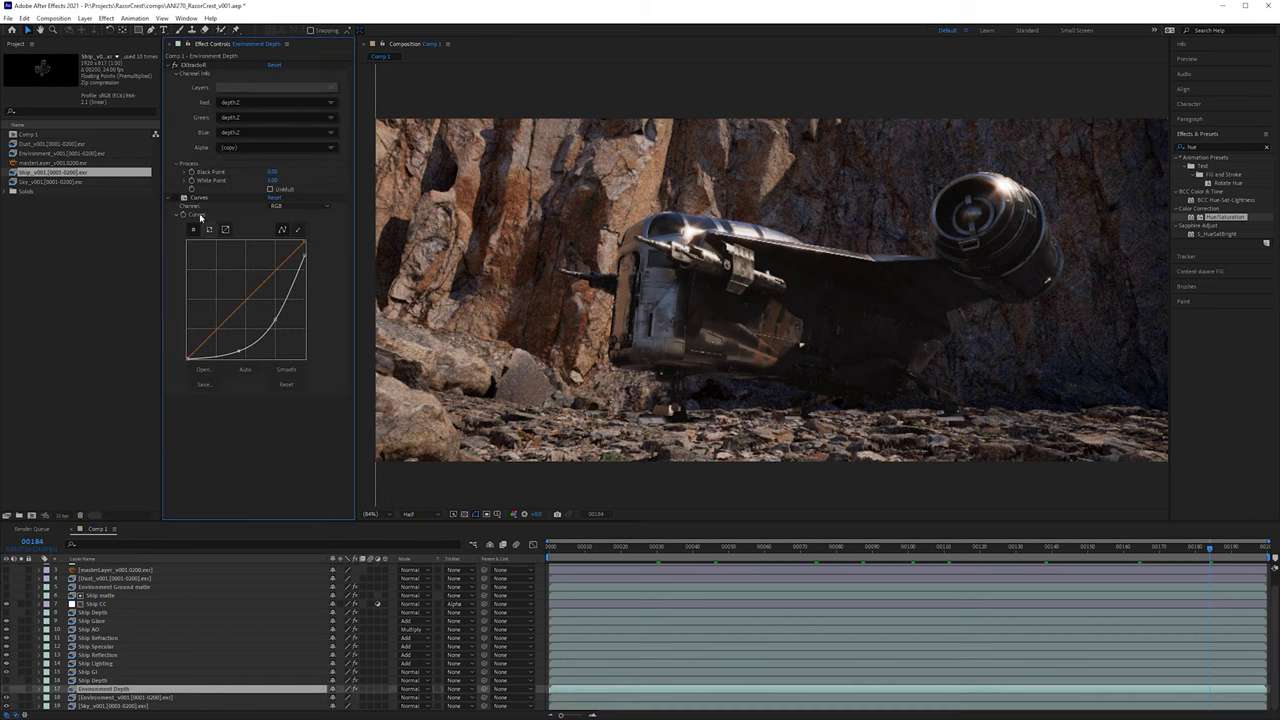
{"action": "left_click", "coordinate": [263, 196]}
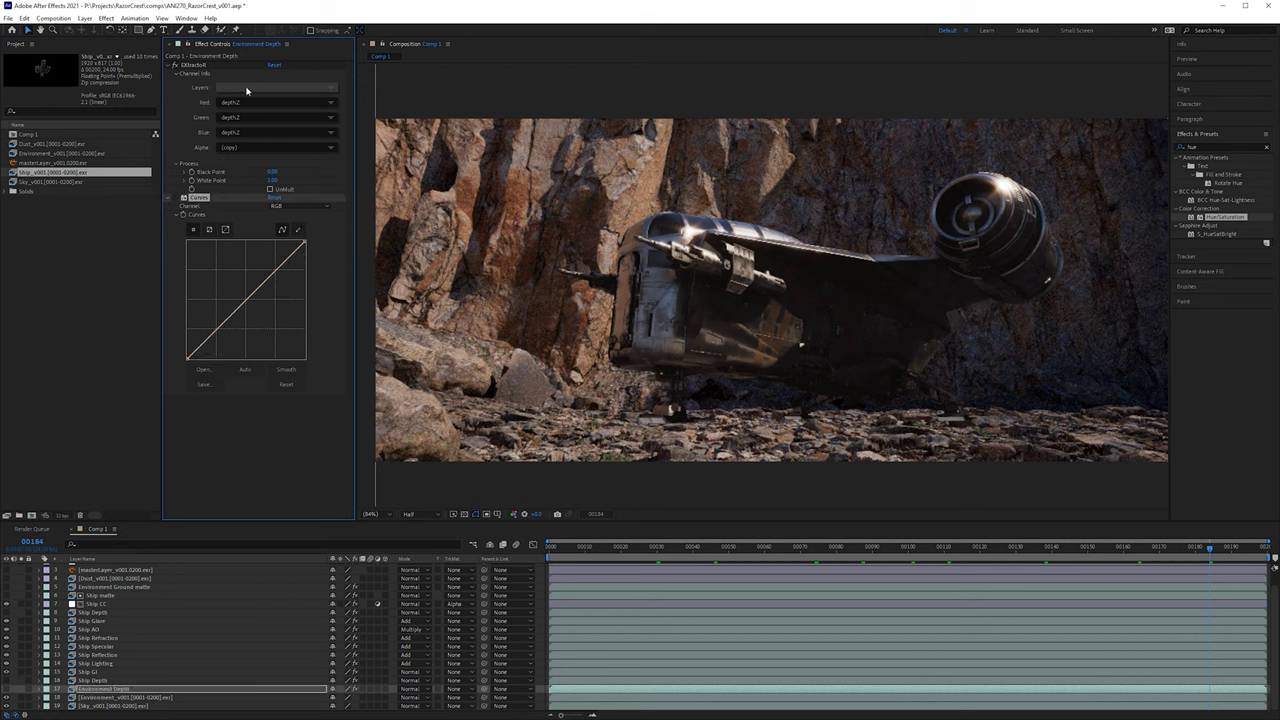
Step: Check EXtractoR's channel layer choices without changing them, and make the Environment Depth layer visible and soloed
{"action": "left_click", "coordinate": [247, 89]}
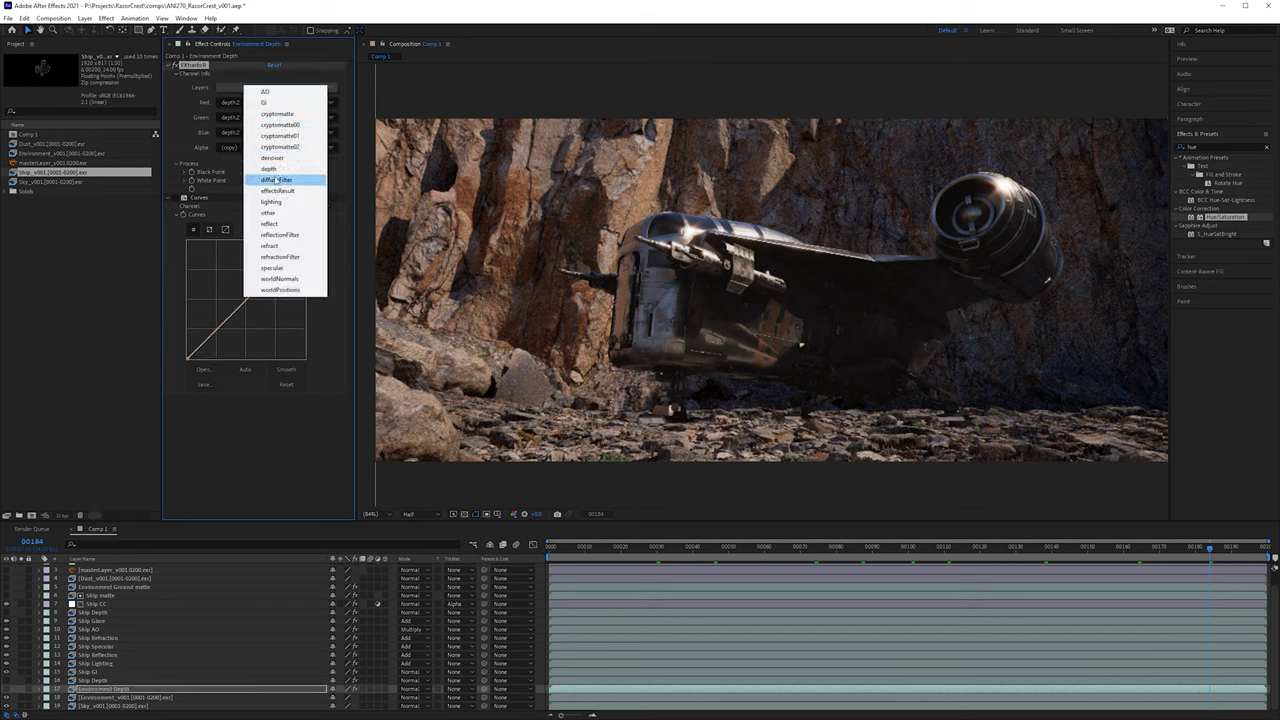
{"action": "left_click", "coordinate": [220, 483]}
{"action": "left_click", "coordinate": [6, 689]}
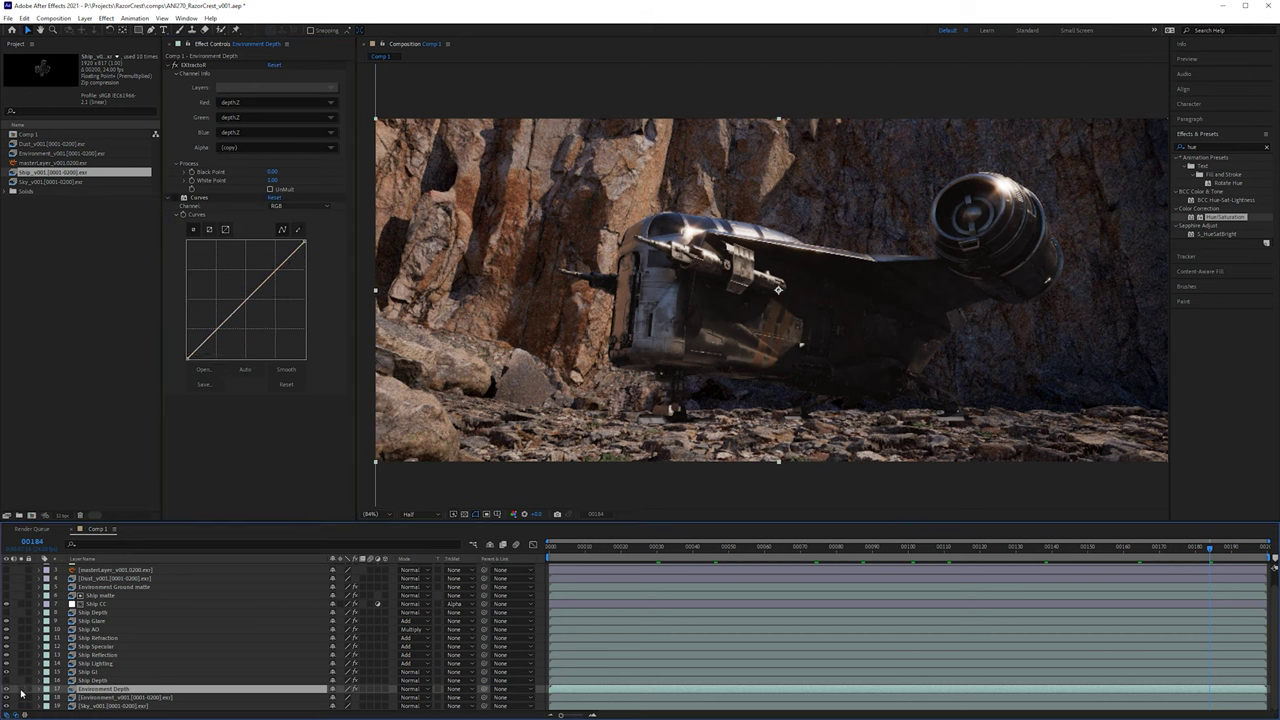
{"action": "left_click", "coordinate": [21, 690]}
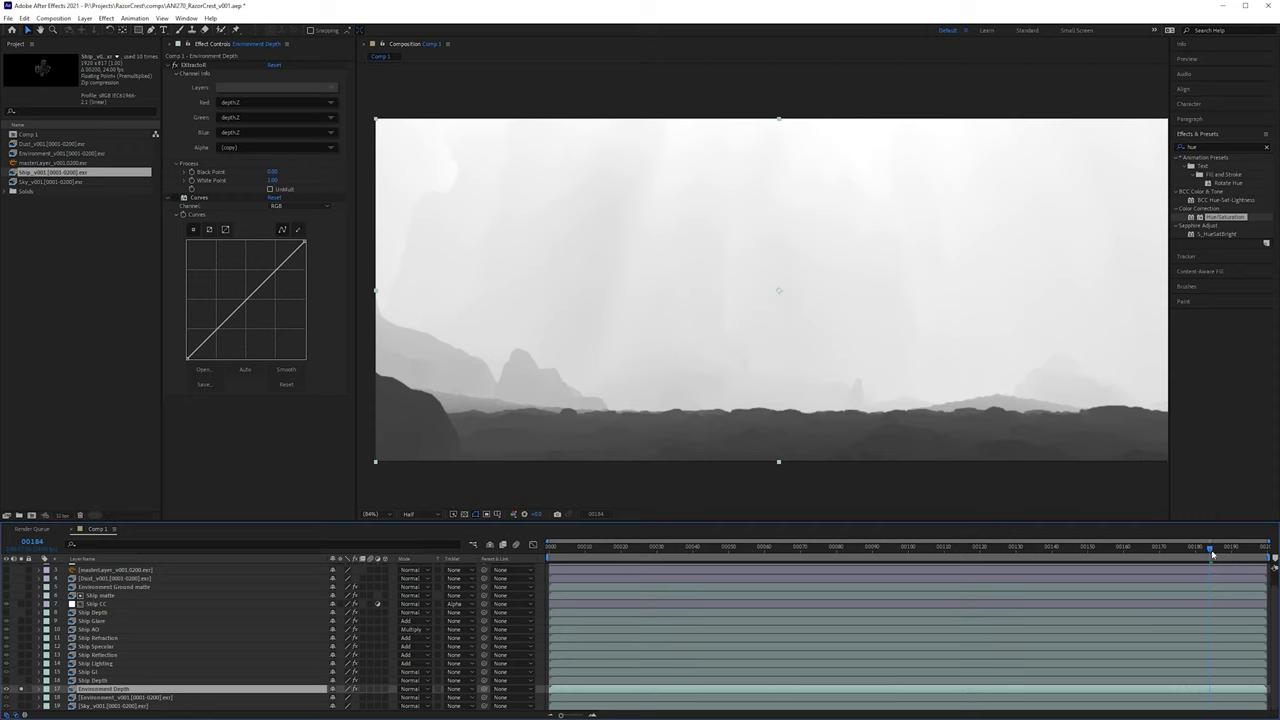
Step: Examine the environment depth pass across the shot, check the sky area against the transparency grid, and finish at frame 195
{"action": "left_click_drag", "start_coordinate": [1213, 553], "coordinate": [1002, 549]}
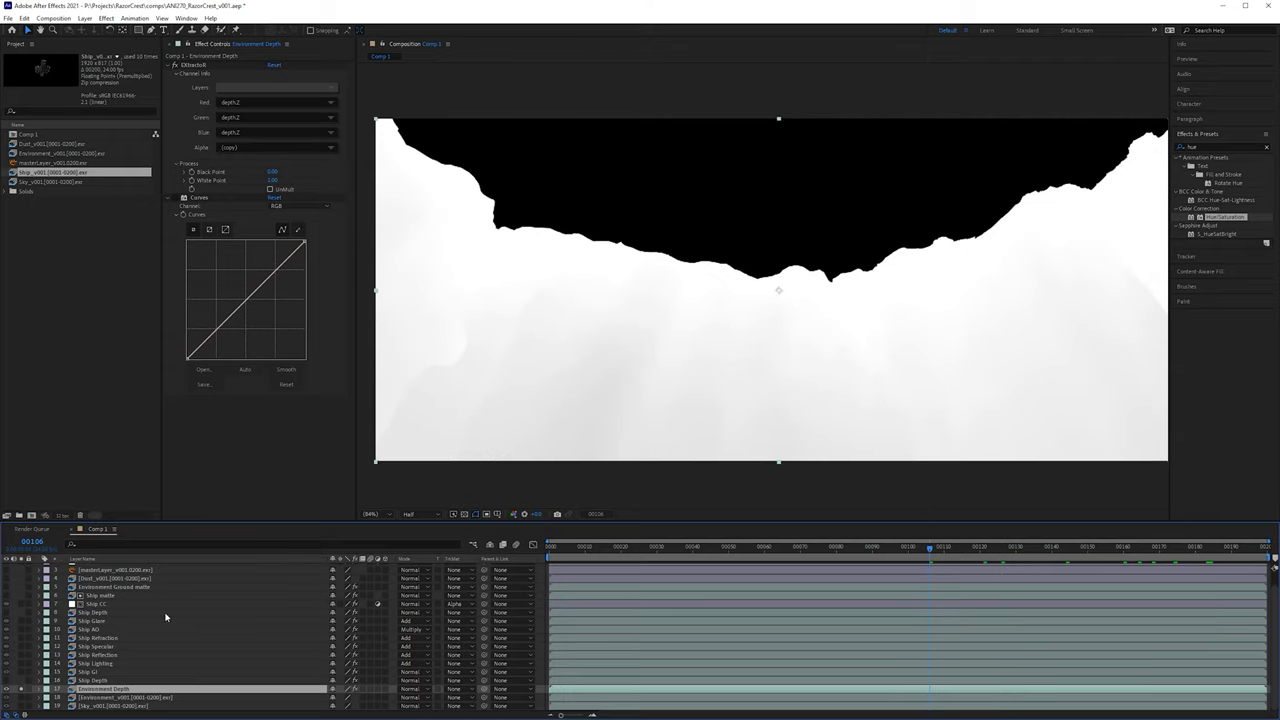
{"action": "left_click", "coordinate": [466, 514]}
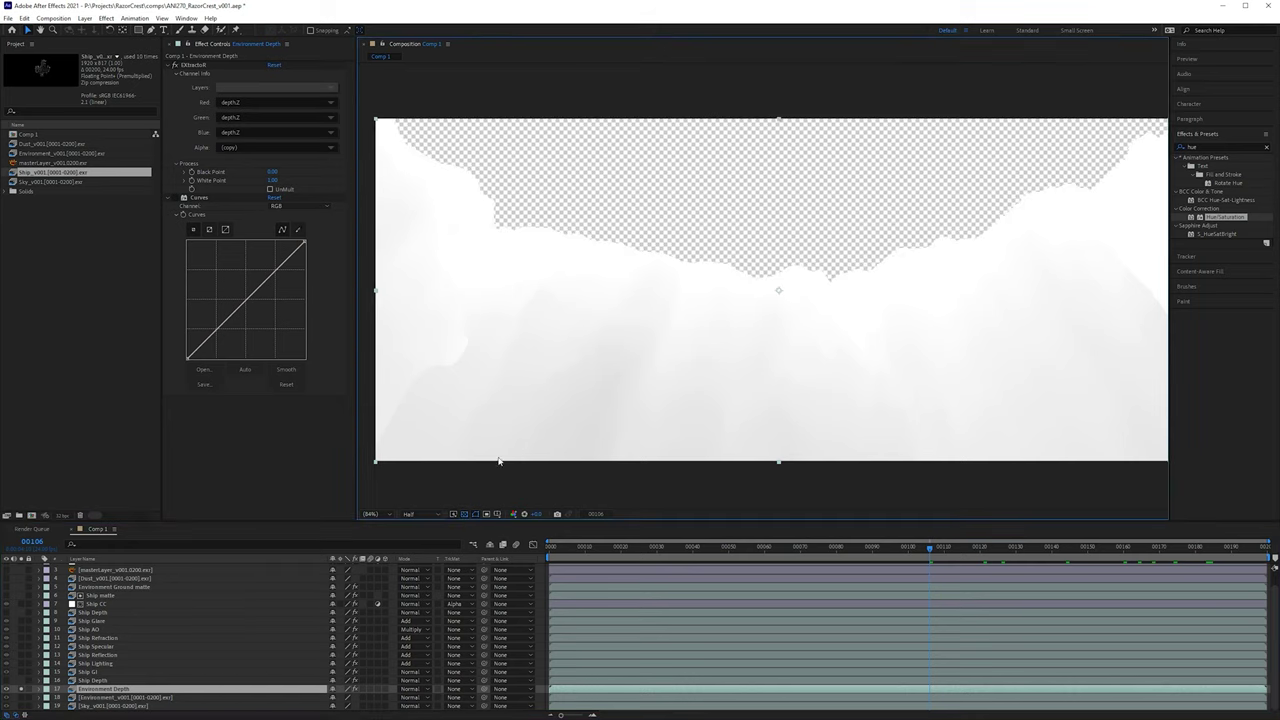
{"action": "left_click", "coordinate": [466, 514]}
{"action": "left_click", "coordinate": [903, 548]}
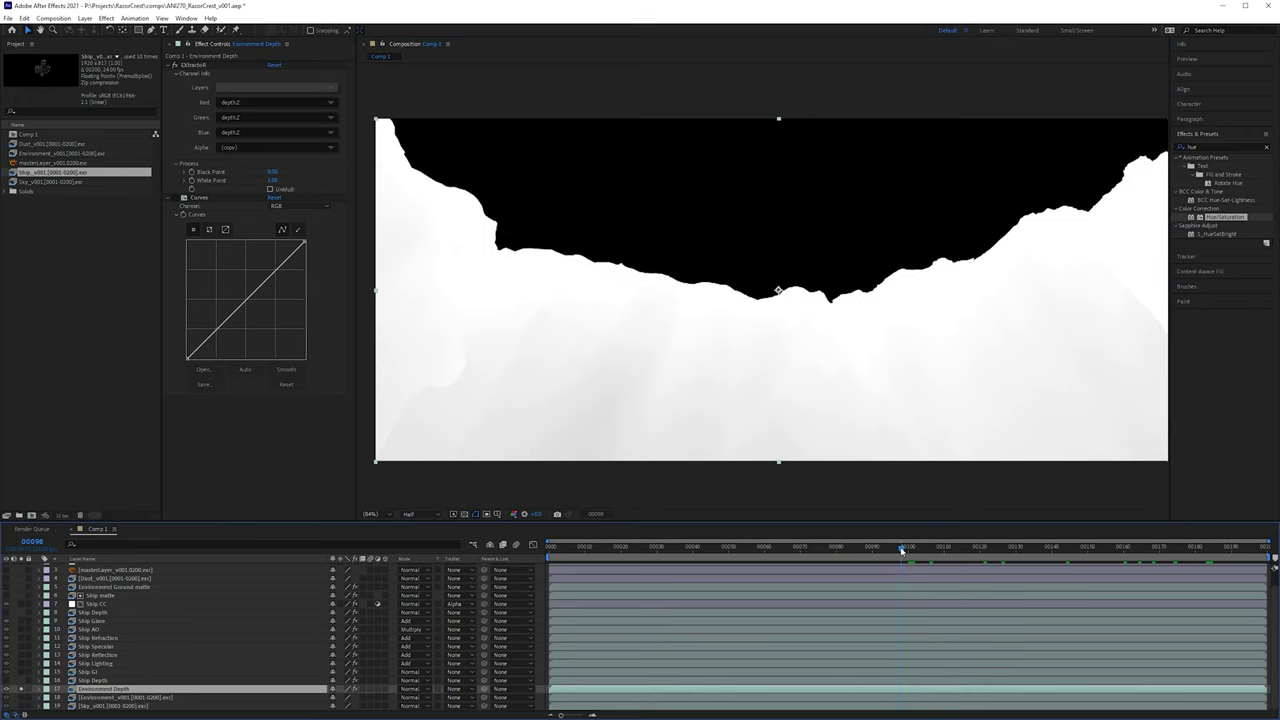
{"action": "left_click_drag", "start_coordinate": [935, 552], "coordinate": [846, 576]}
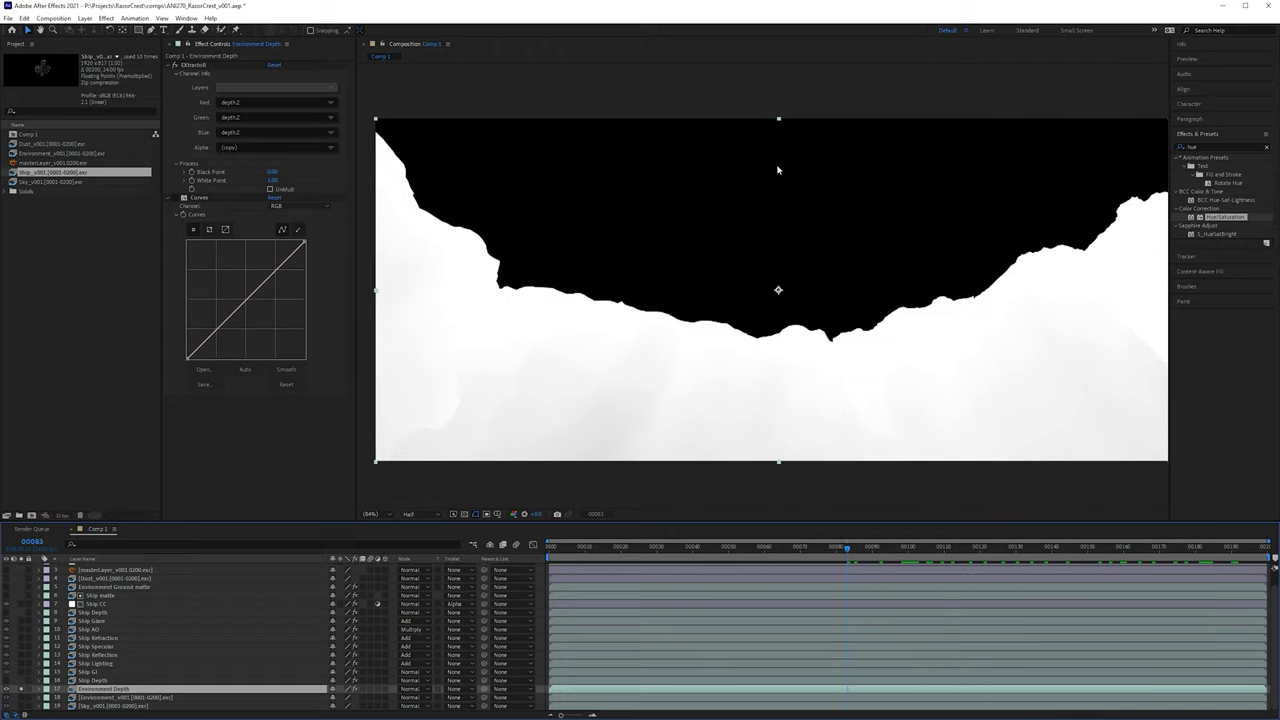
{"action": "left_click_drag", "start_coordinate": [856, 549], "coordinate": [1249, 548]}
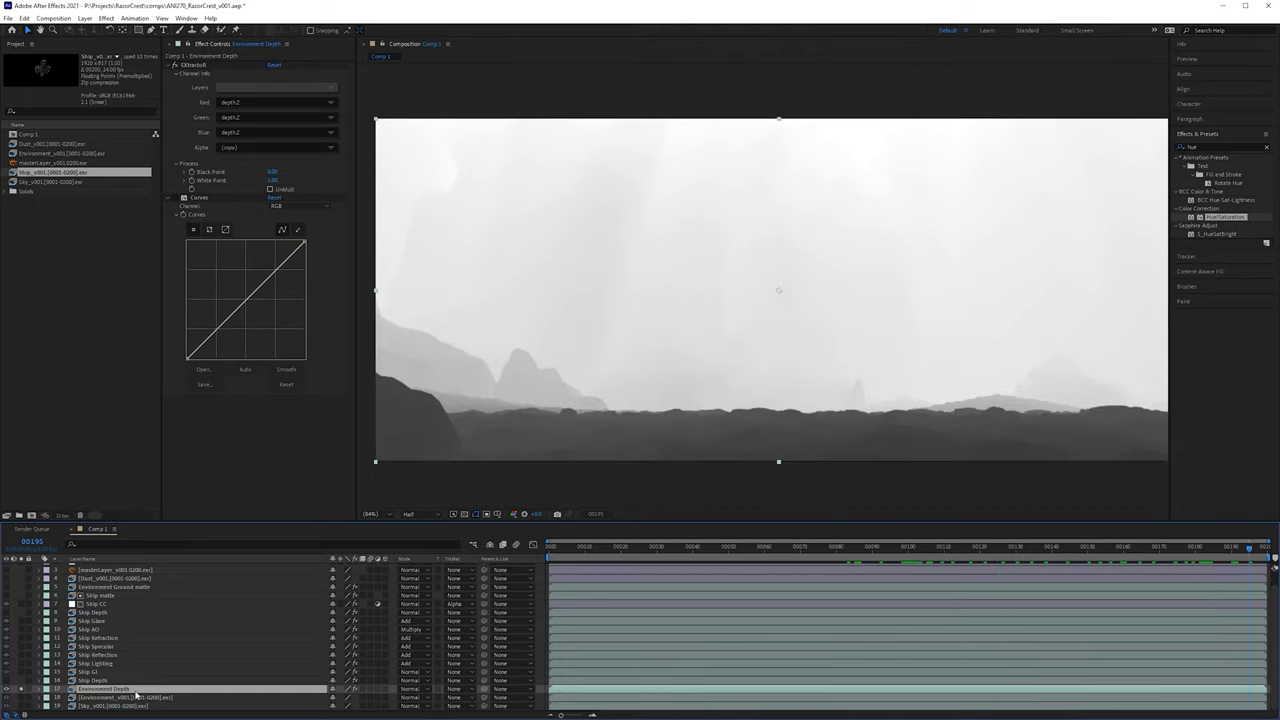
Step: Make the upper Ship Depth layer visible and briefly solo it over the environment depth
{"action": "left_click", "coordinate": [108, 613]}
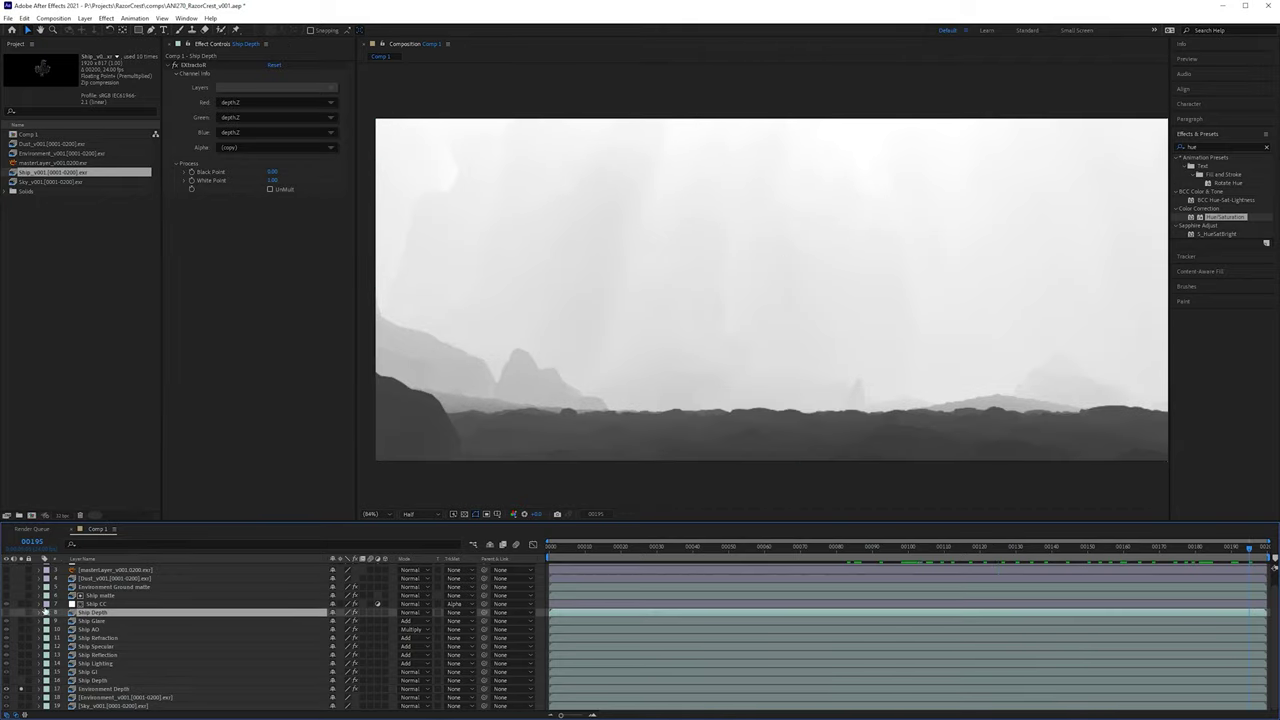
{"action": "left_click", "coordinate": [7, 613]}
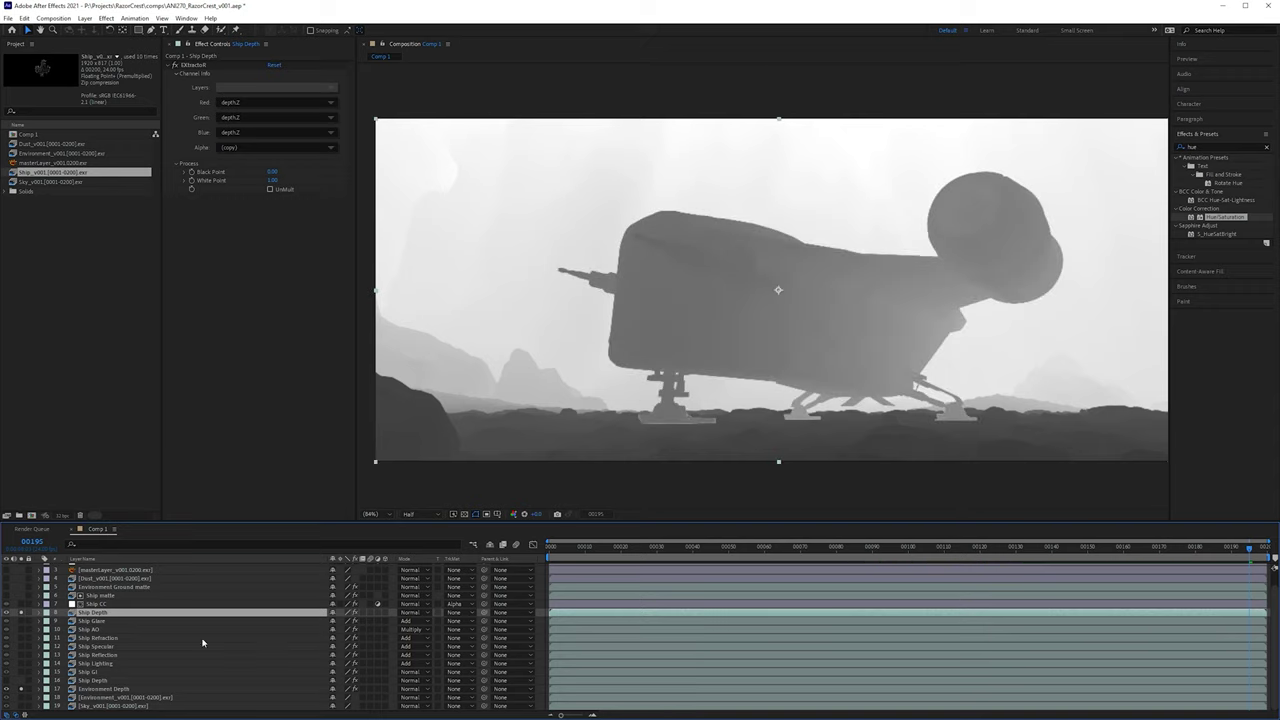
{"action": "left_click", "coordinate": [8, 613]}
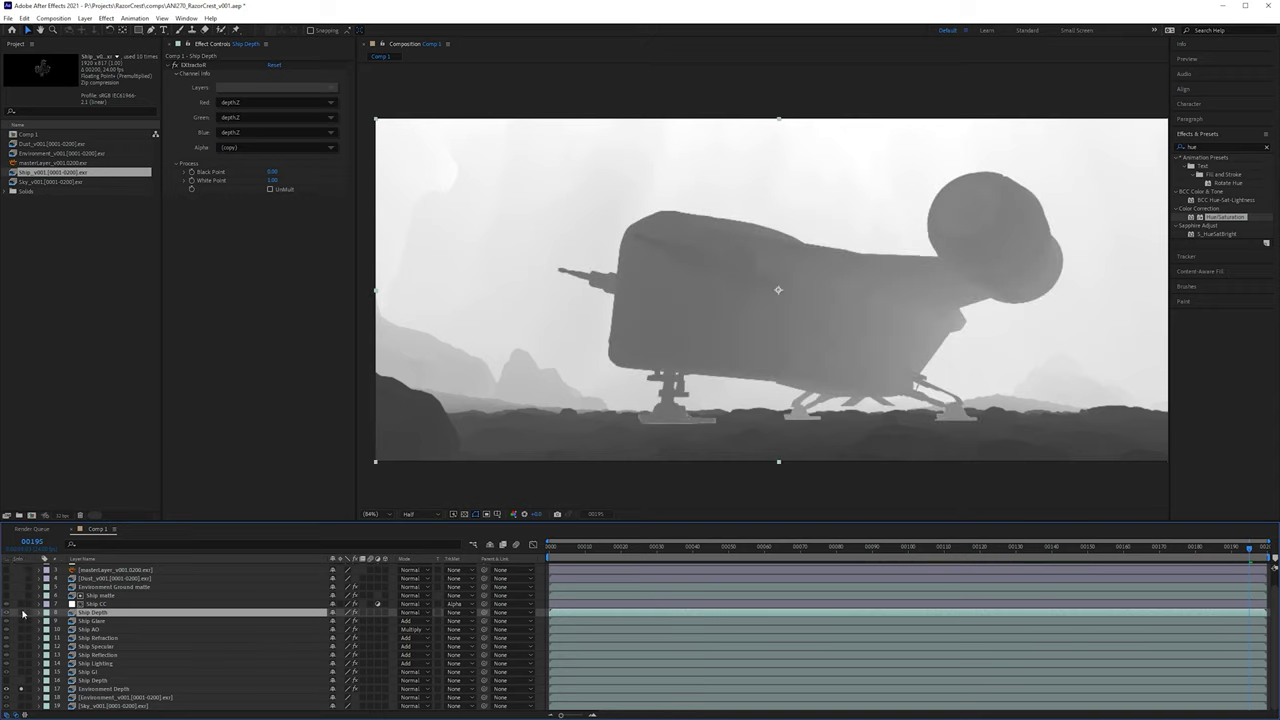
Step: Delete the lower duplicate Ship Depth layer and move the remaining Ship Depth directly above Environment Depth
{"action": "left_click", "coordinate": [102, 681]}
{"action": "key", "text": "Delete"}
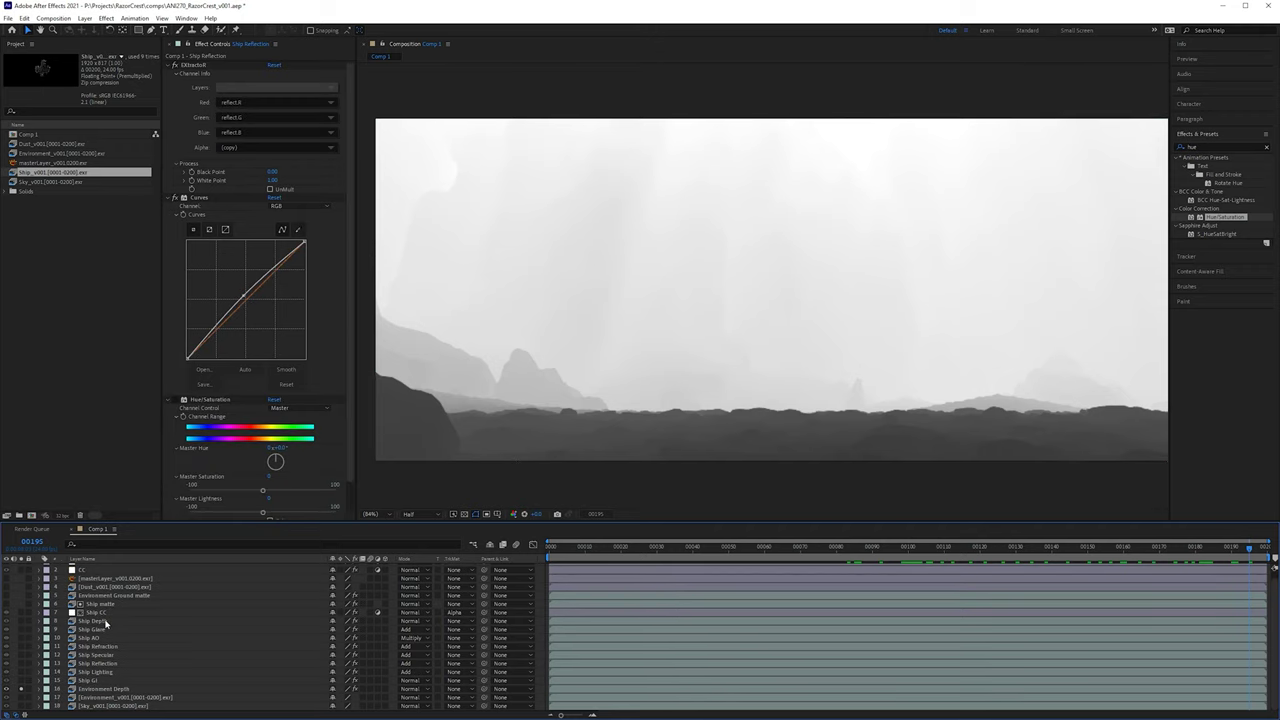
{"action": "left_click_drag", "start_coordinate": [105, 623], "coordinate": [126, 686]}
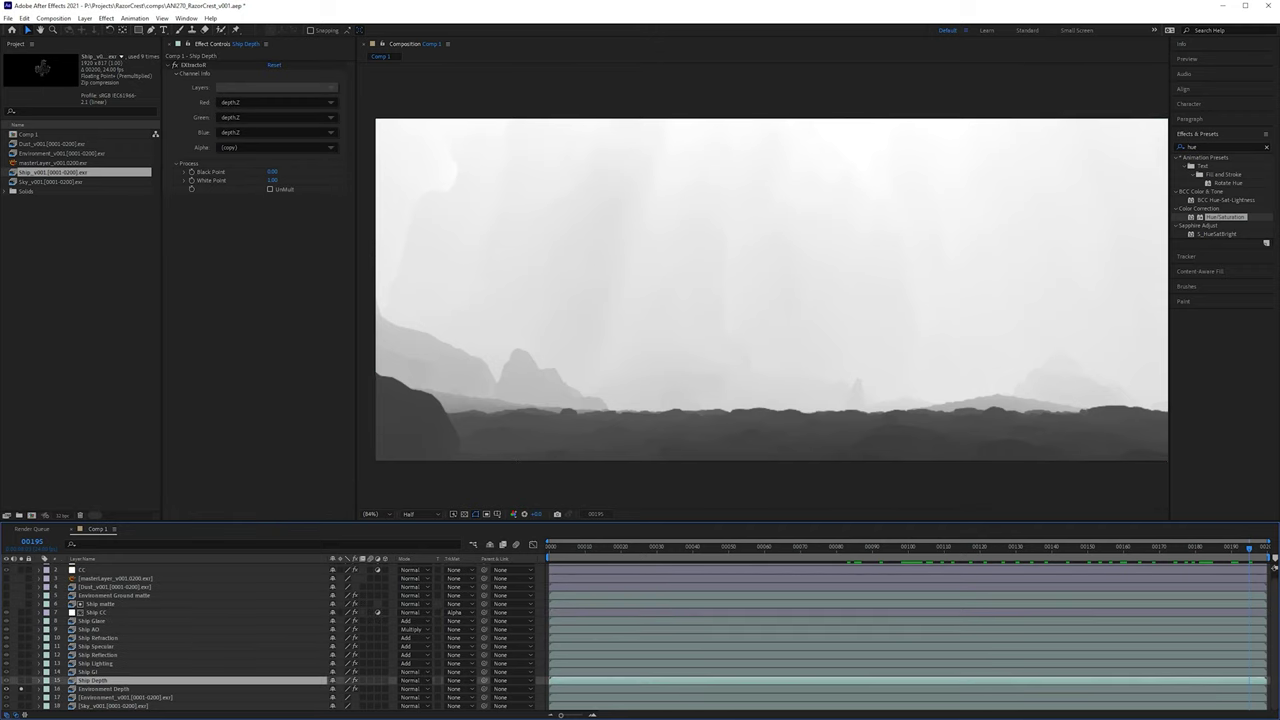
Step: Solo Ship Depth, pre-compose it with Environment Depth as "Env & Ship Depth", and open the new composition
{"action": "left_click", "coordinate": [21, 681]}
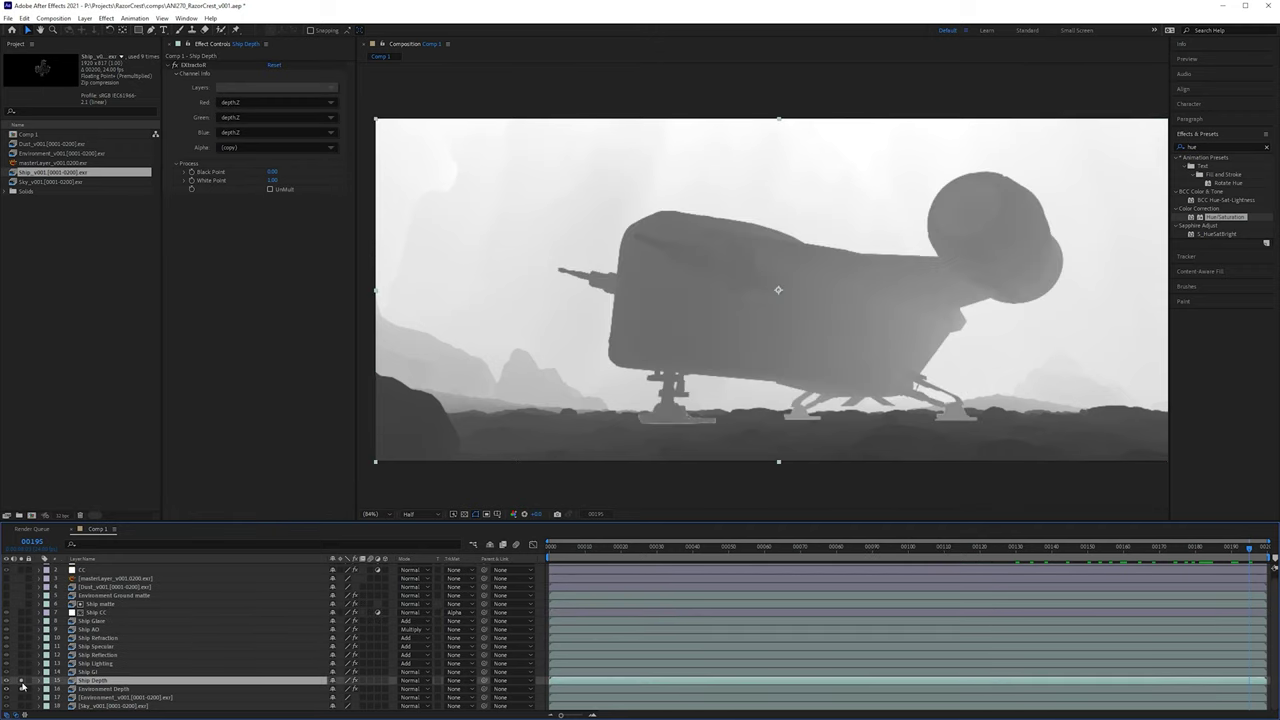
{"action": "left_click", "coordinate": [108, 690], "text": "shift"}
{"action": "key", "text": "ctrl+shift+c"}
{"action": "type", "text": "Depth"}
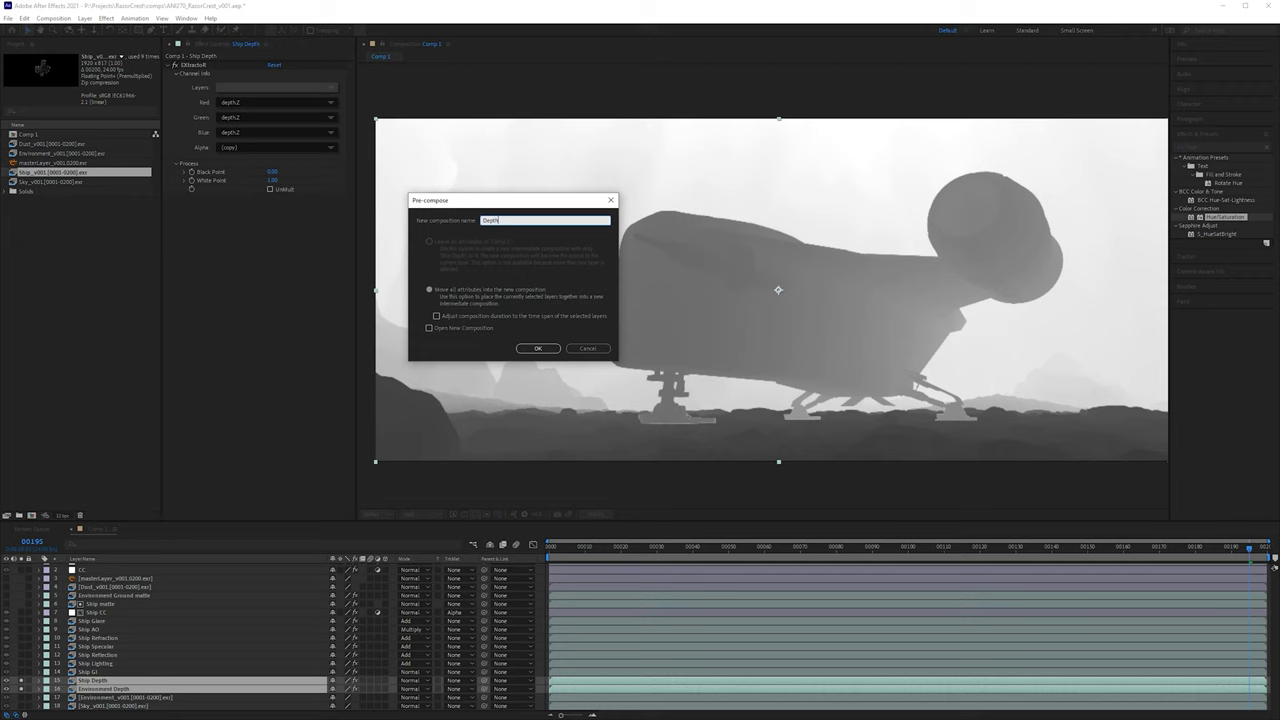
{"action": "type", "text": "Env & Ship"}
{"action": "left_click", "coordinate": [538, 348]}
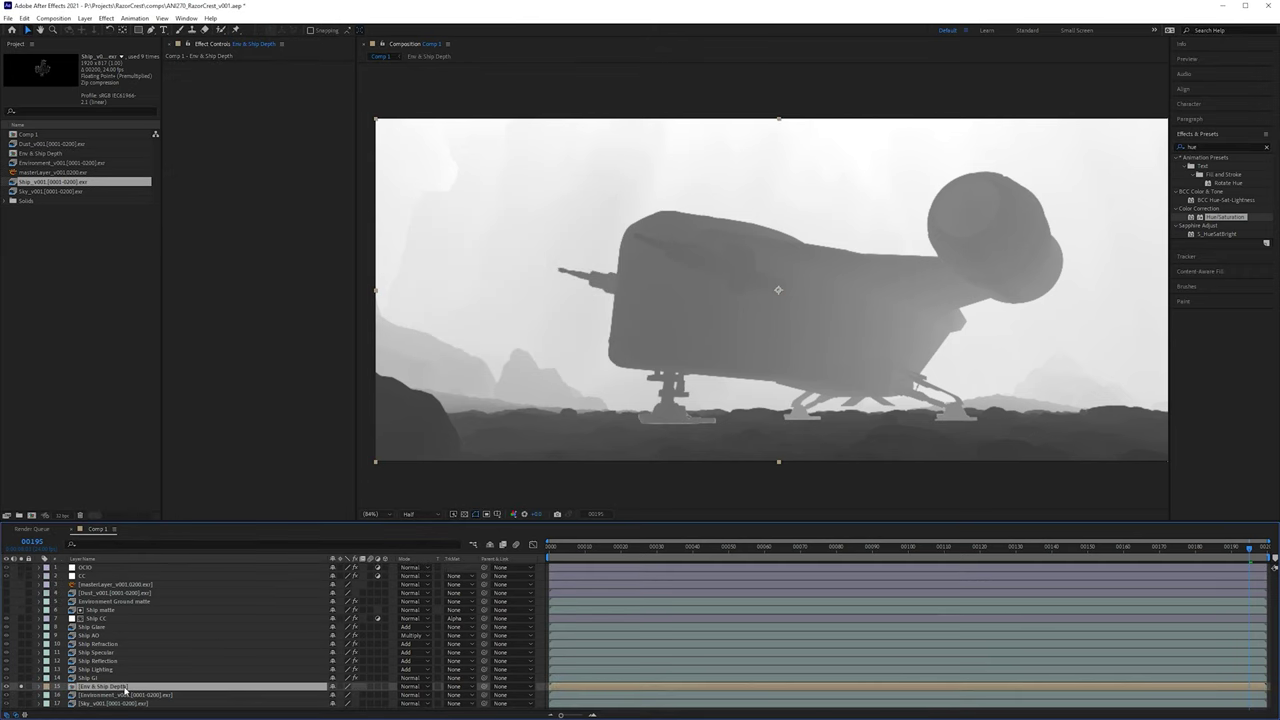
{"action": "double_click", "coordinate": [125, 688]}
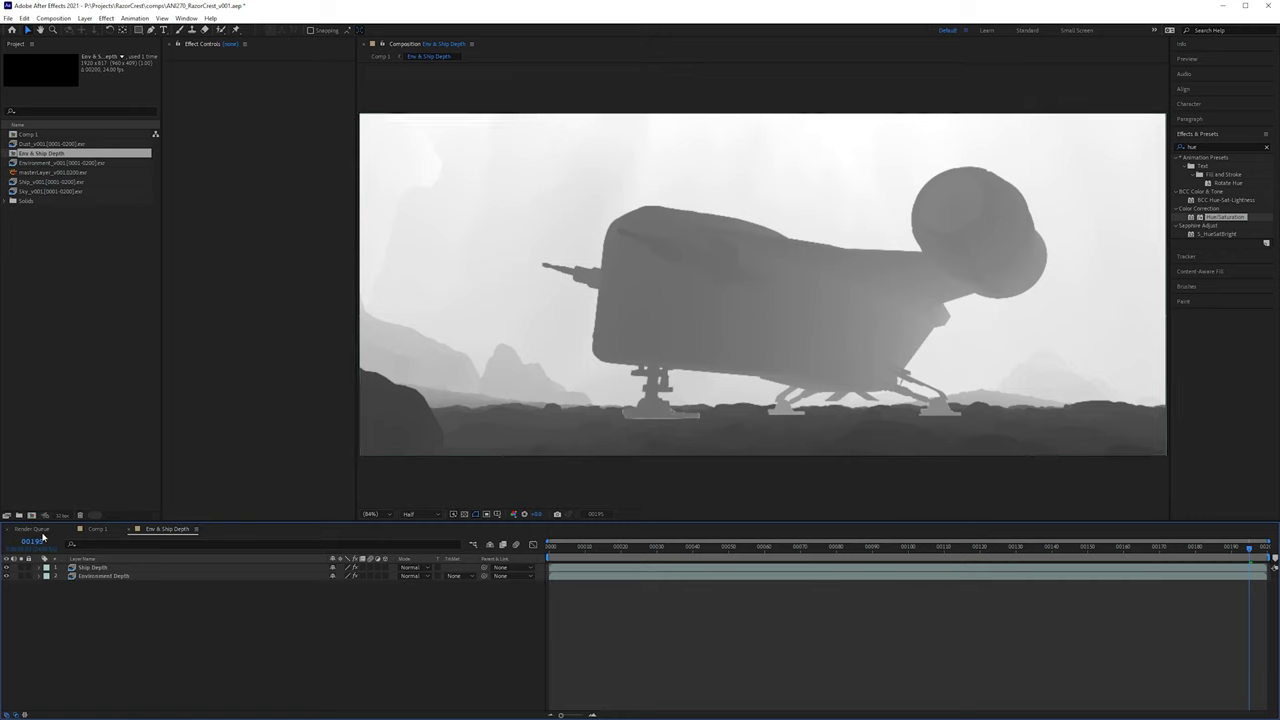
Step: Copy the Environment Ground matte layer from Comp 1 and paste it above Ship Depth in Env & Ship Depth
{"action": "left_click", "coordinate": [104, 529]}
{"action": "left_click", "coordinate": [114, 602]}
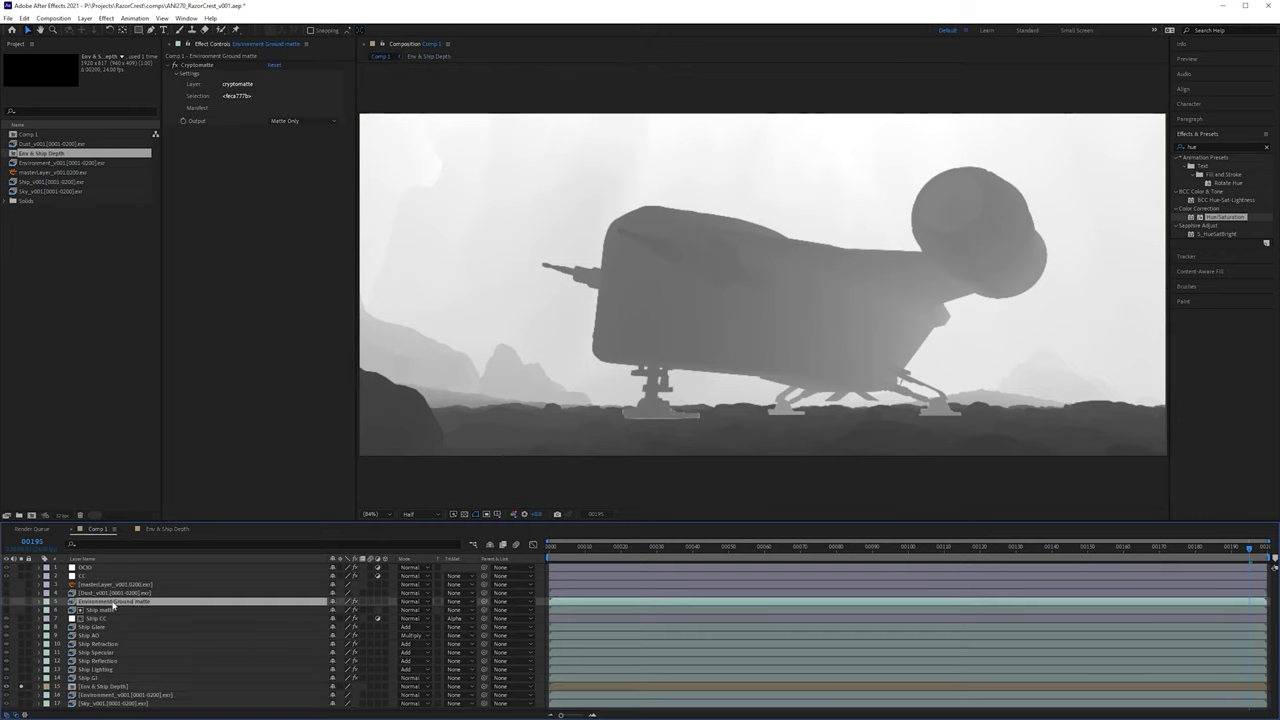
{"action": "left_click", "coordinate": [166, 530]}
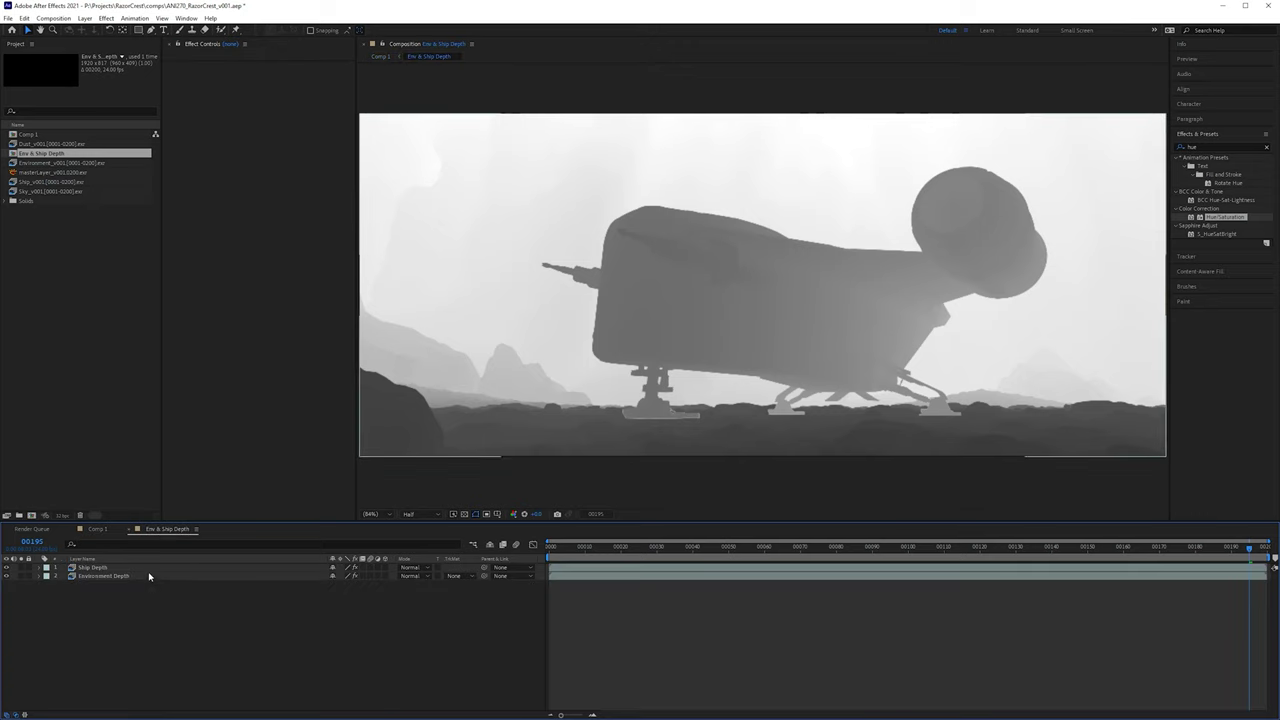
{"action": "left_click", "coordinate": [147, 568]}
{"action": "key", "text": "ctrl+v"}
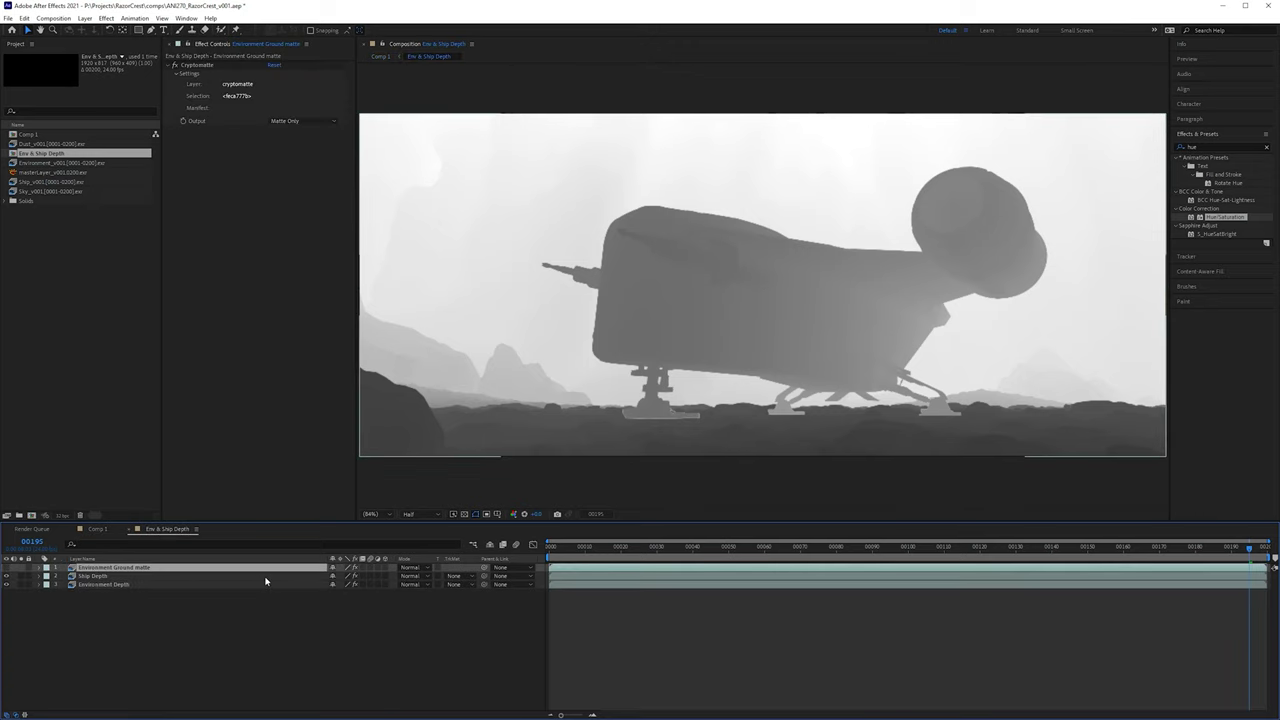
Step: Set the Ship Depth layer's track matte to Luma Inverted using the Environment Ground matte
{"action": "left_click", "coordinate": [288, 578]}
{"action": "left_click", "coordinate": [458, 576]}
{"action": "left_click", "coordinate": [490, 637]}
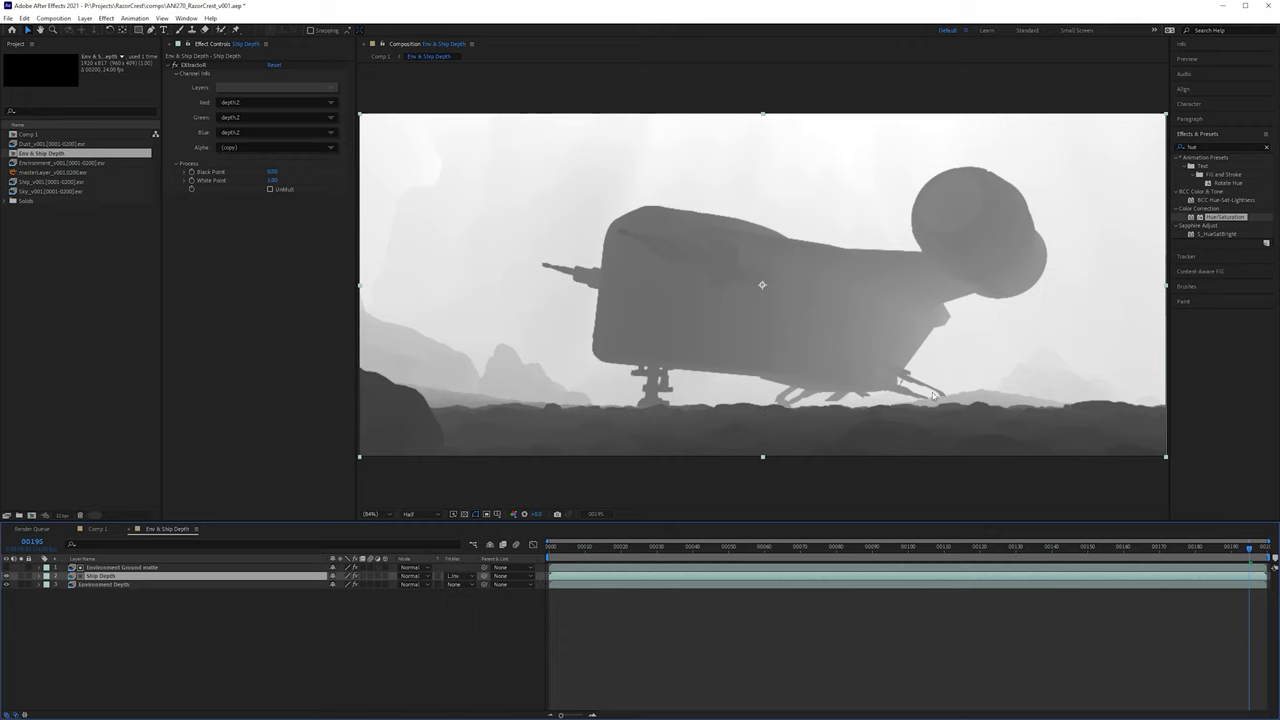
Step: Remove the track matte from Ship Depth and delete the pasted Environment Ground matte layer
{"action": "left_click", "coordinate": [143, 567]}
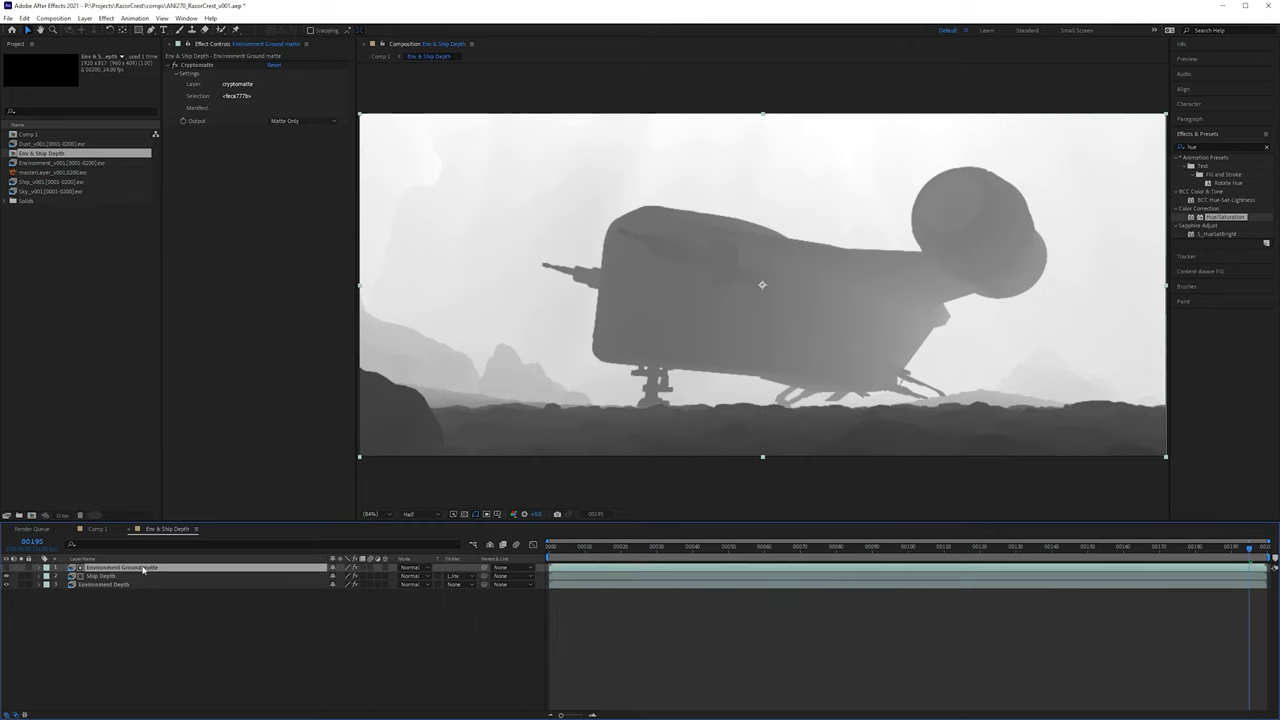
{"action": "left_click", "coordinate": [456, 576]}
{"action": "left_click", "coordinate": [475, 586]}
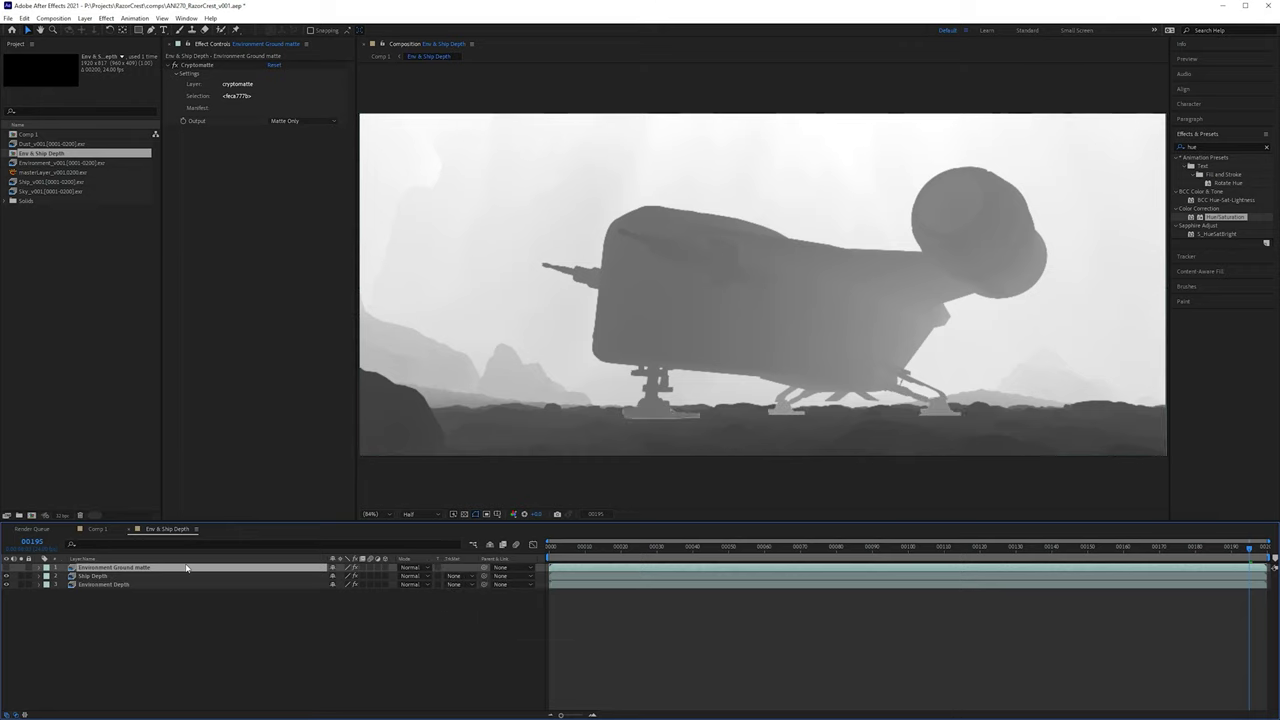
{"action": "key", "text": "Delete"}
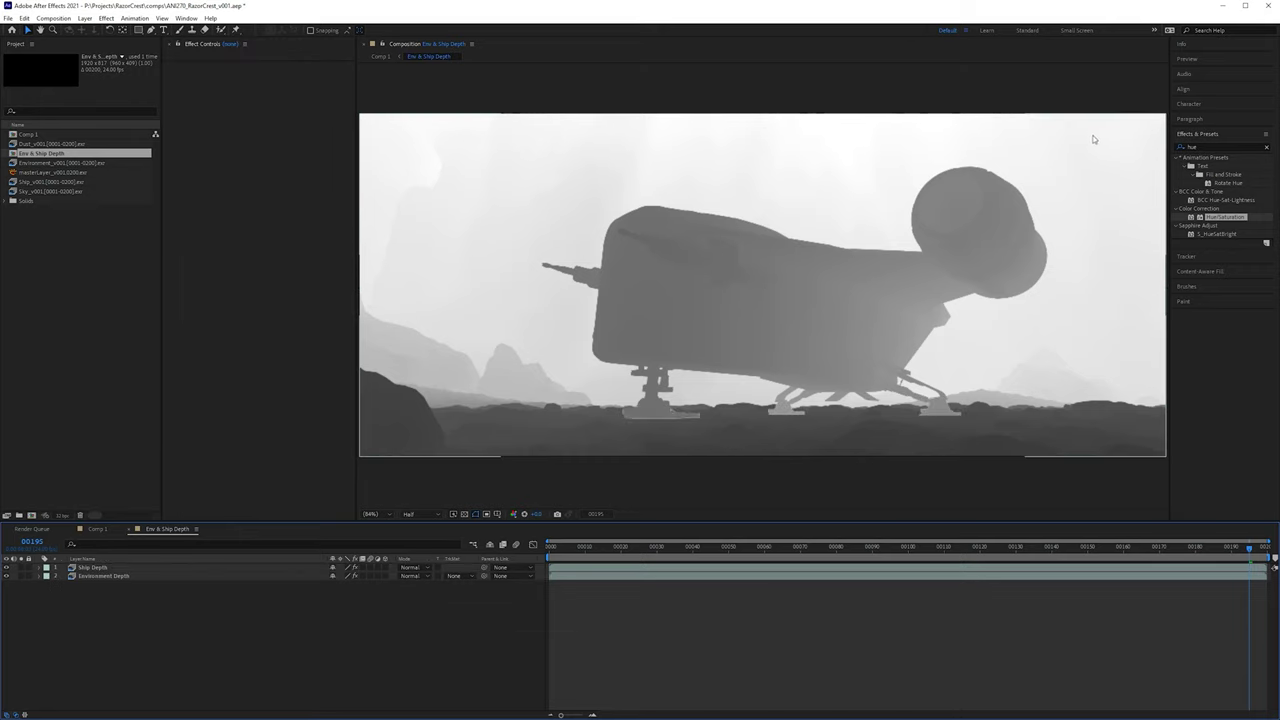
Step: Create a comp-sized white solid named Sky in Env & Ship Depth and place it beneath the Environment Depth layer
{"action": "left_click_drag", "start_coordinate": [938, 546], "coordinate": [840, 546]}
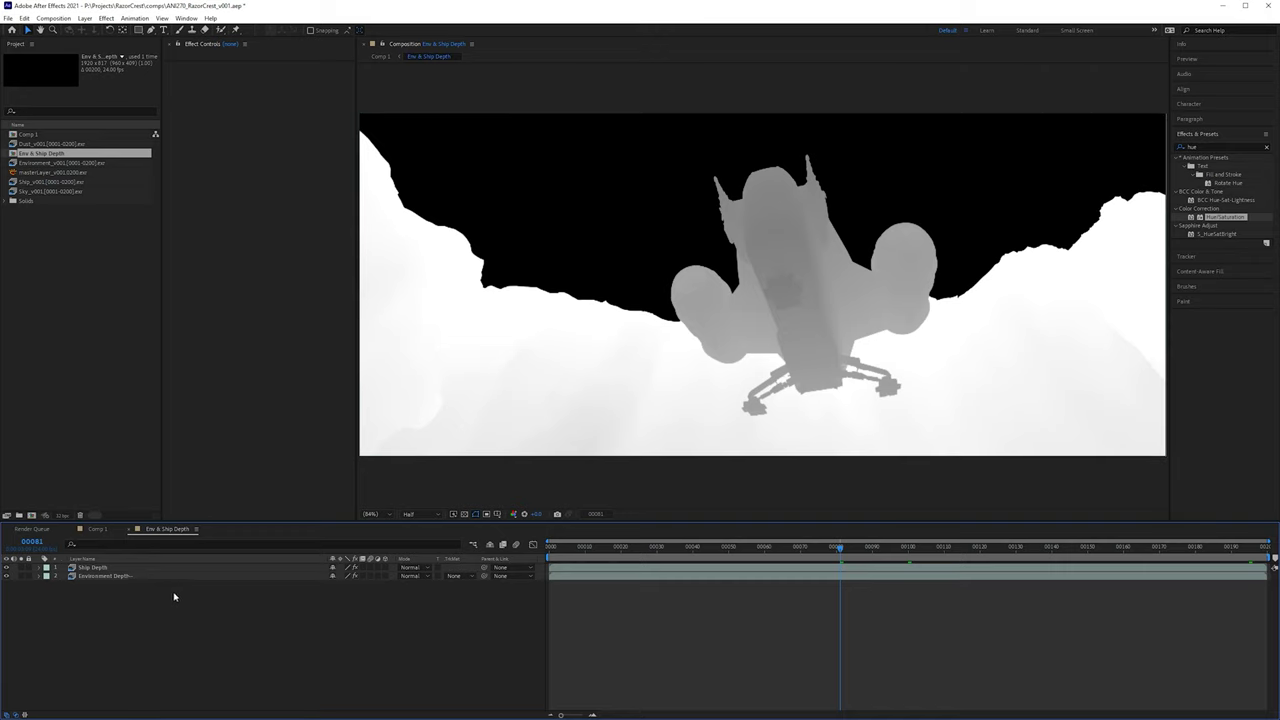
{"action": "right_click", "coordinate": [174, 597]}
{"action": "mouse_move", "coordinate": [260, 600]}
{"action": "left_click", "coordinate": [350, 625]}
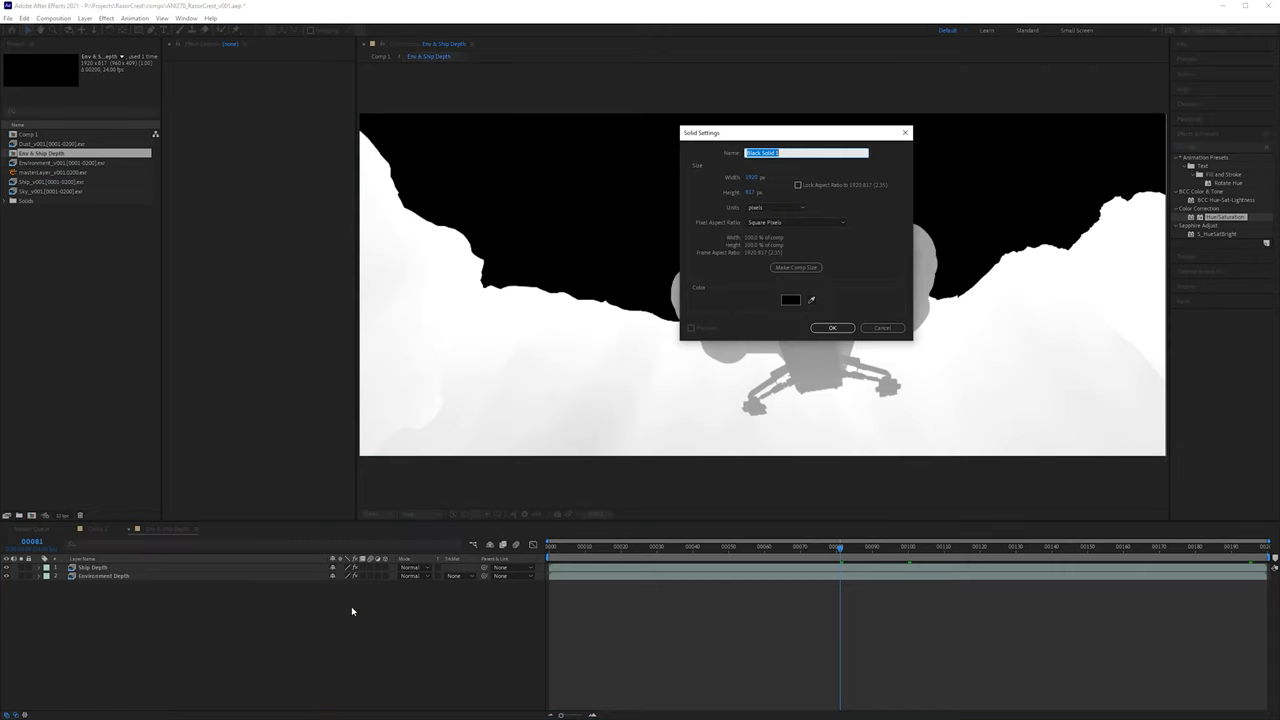
{"action": "type", "text": "Sky"}
{"action": "left_click", "coordinate": [795, 303]}
{"action": "left_click_drag", "start_coordinate": [337, 210], "coordinate": [214, 99]}
{"action": "left_click", "coordinate": [489, 172]}
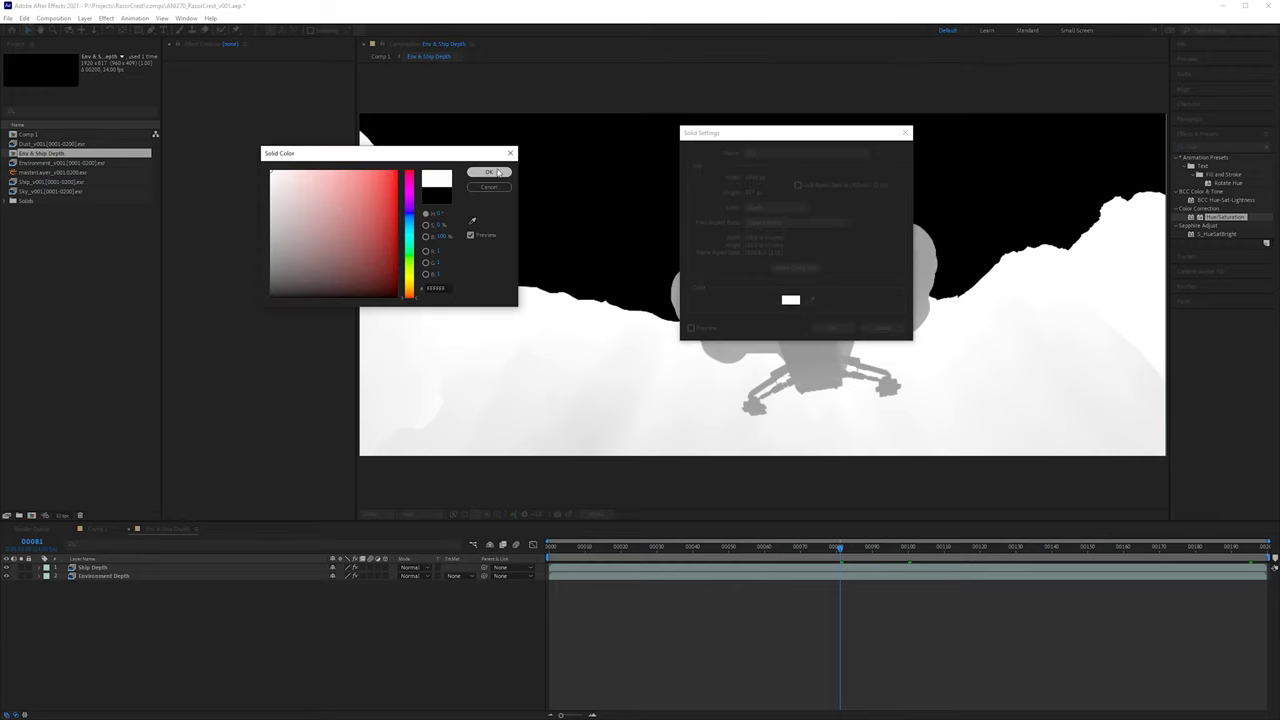
{"action": "left_click", "coordinate": [829, 328]}
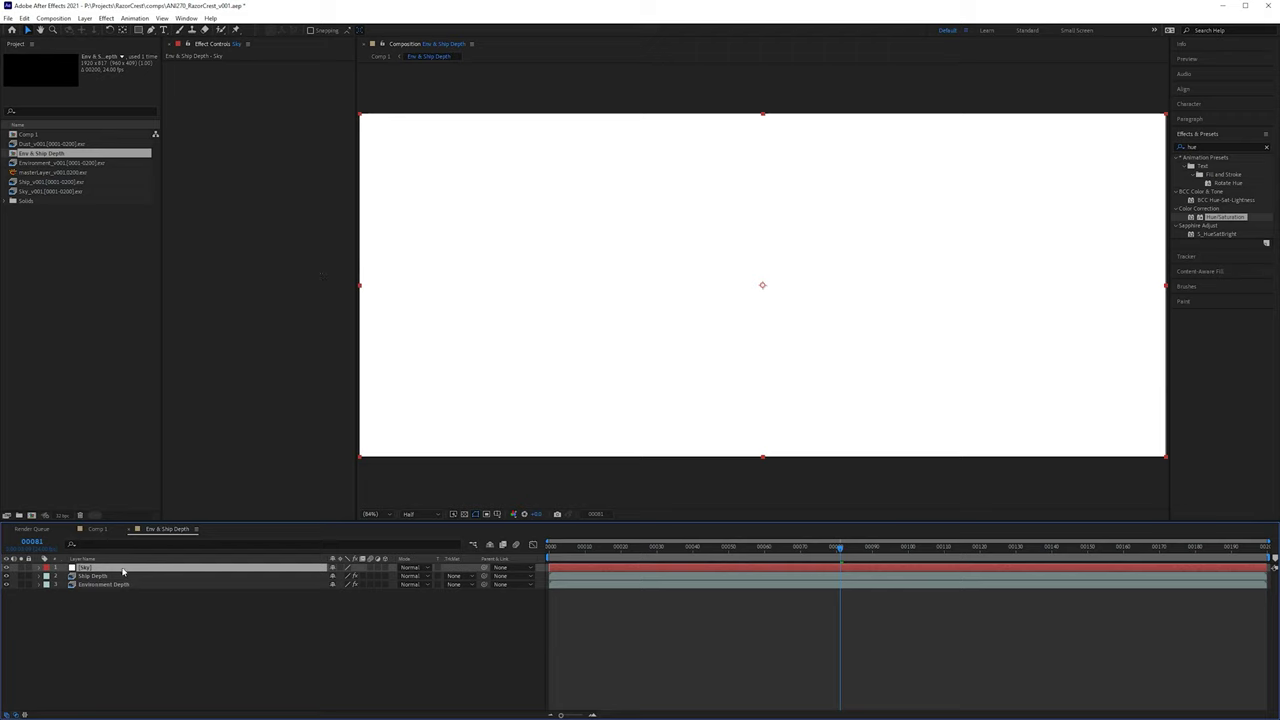
{"action": "left_click_drag", "start_coordinate": [122, 571], "coordinate": [122, 637]}
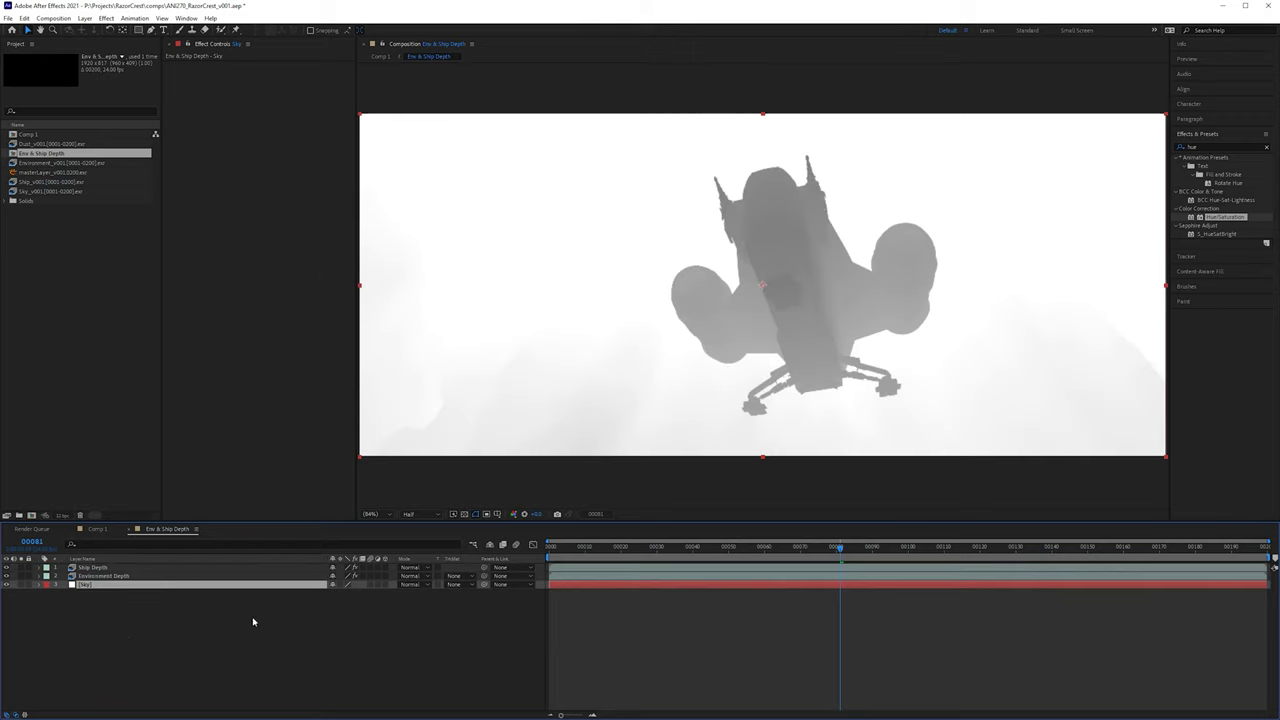
Step: Try a Fill effect with a sampled white color on the Sky layer, and delete the effect
{"action": "left_click", "coordinate": [1199, 145]}
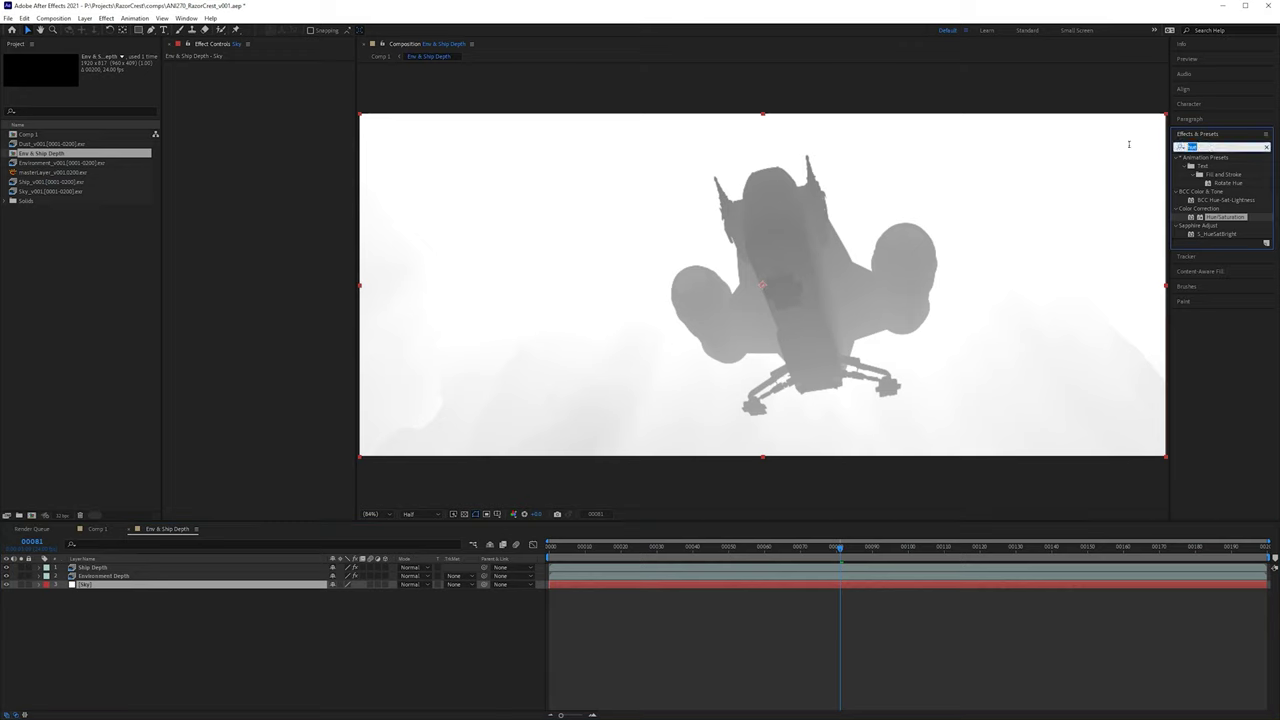
{"action": "type", "text": "fill"}
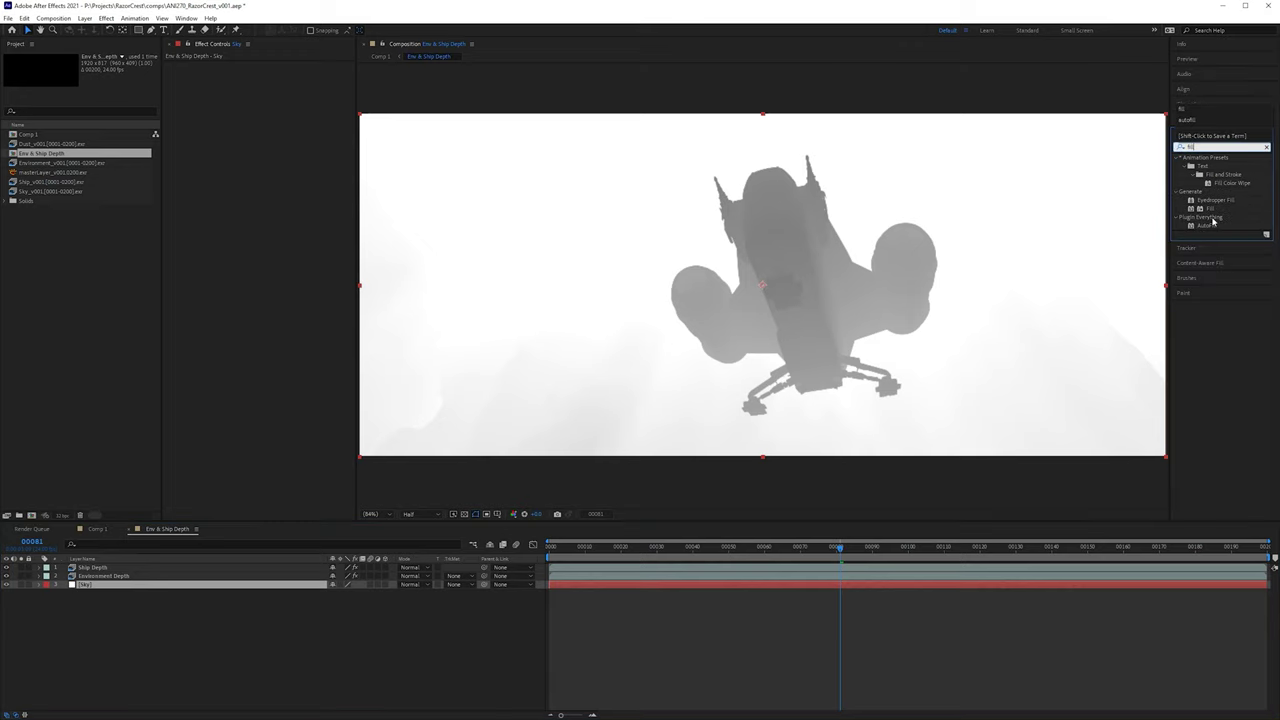
{"action": "left_click_drag", "start_coordinate": [1210, 208], "coordinate": [760, 130]}
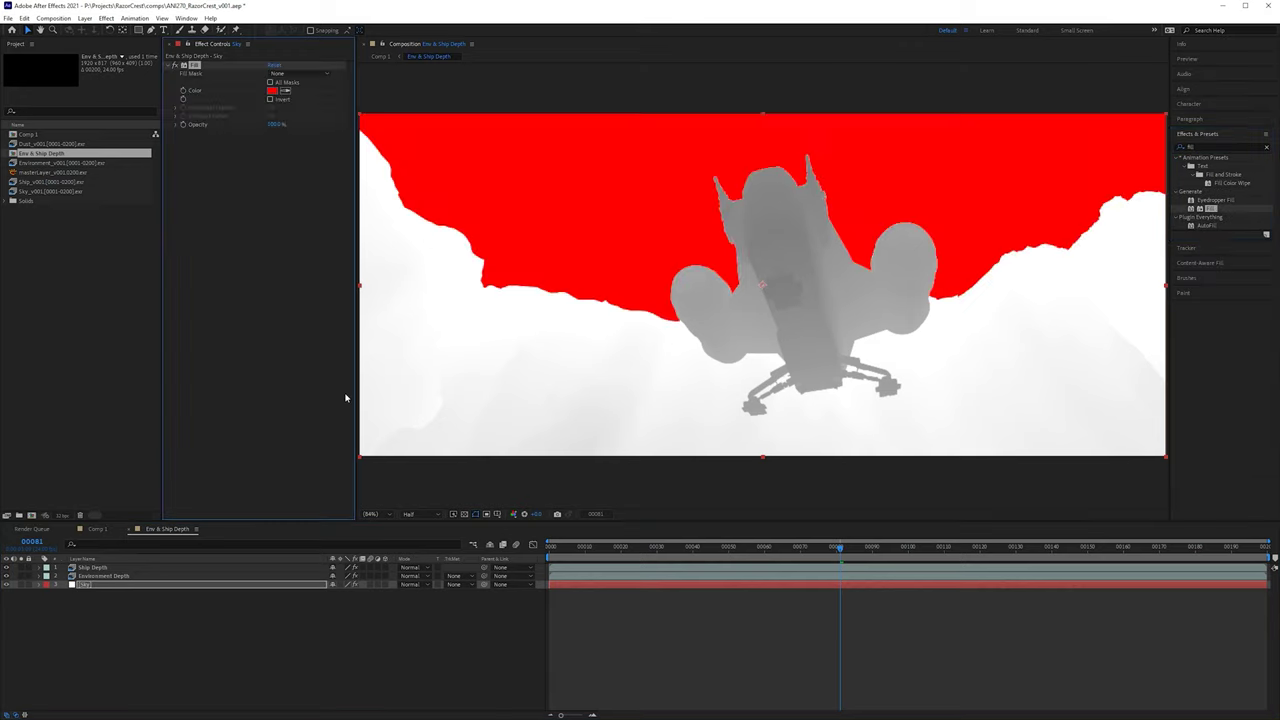
{"action": "left_click", "coordinate": [285, 90]}
{"action": "left_click", "coordinate": [389, 312]}
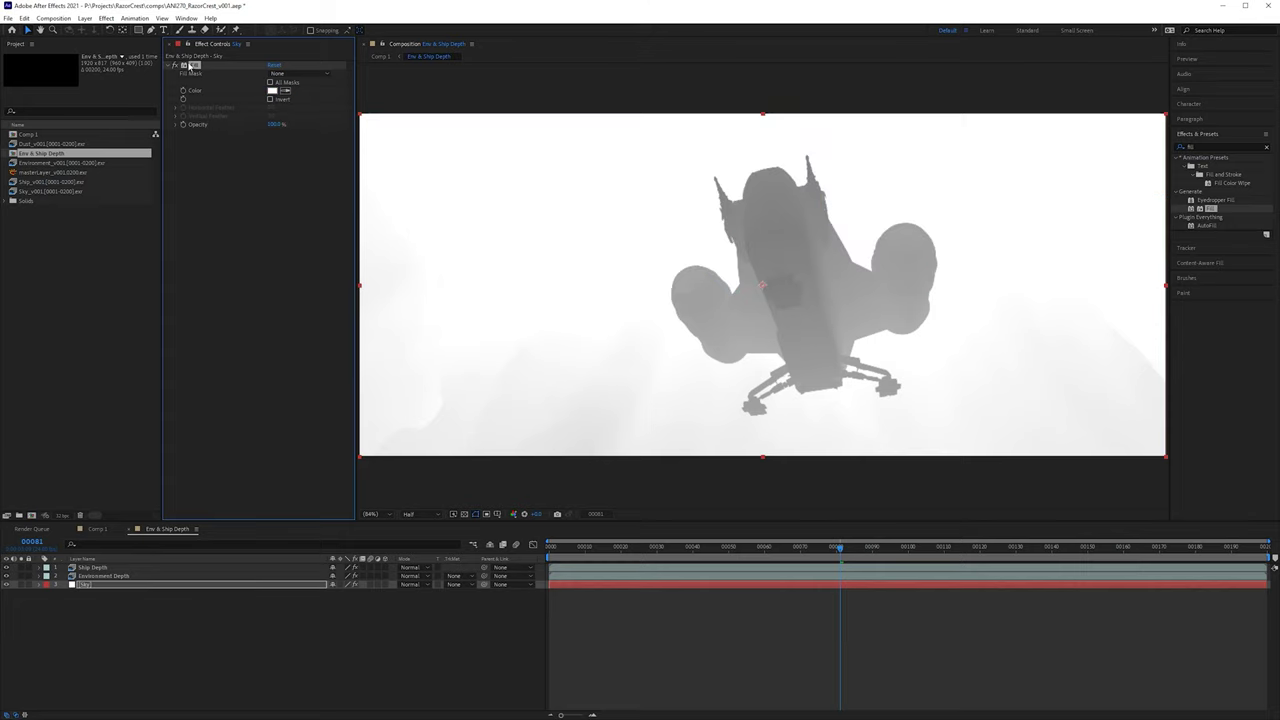
{"action": "left_click", "coordinate": [195, 66]}
{"action": "key", "text": "Delete"}
Step: Check the combined depth pass at several points of the shot, ending at frame 183
{"action": "left_click_drag", "start_coordinate": [662, 548], "coordinate": [1036, 547]}
{"action": "left_click", "coordinate": [1113, 548]}
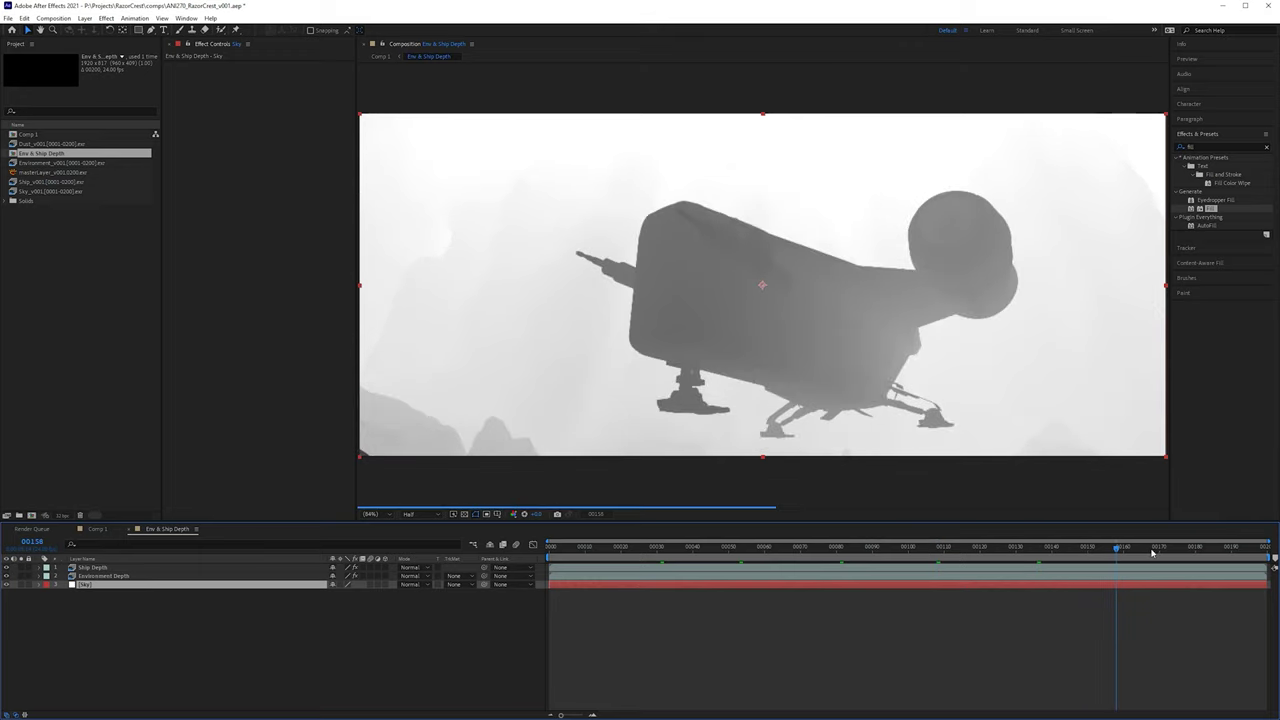
{"action": "left_click_drag", "start_coordinate": [1152, 550], "coordinate": [1206, 552]}
Step: Set the preview resolution to Full and examine the depth edges around the ship's landing gear up close
{"action": "scroll", "coordinate": [926, 477], "scroll_direction": "up", "scroll_amount": 8}
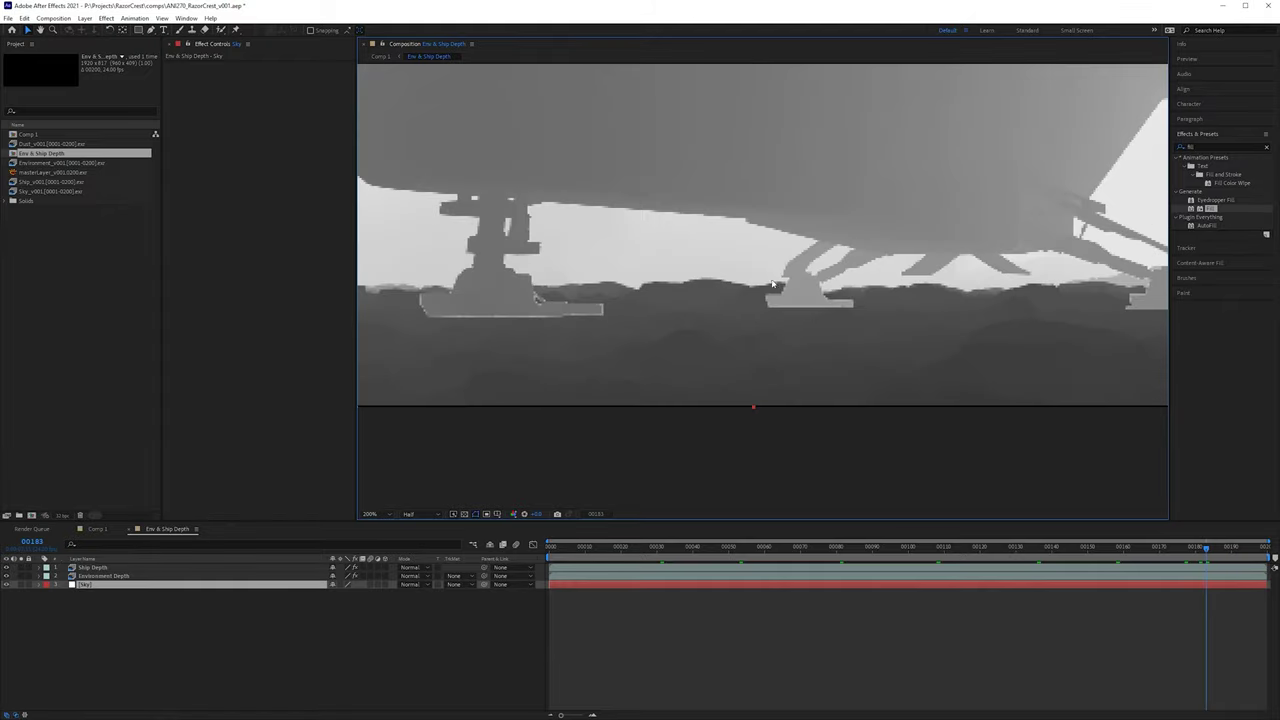
{"action": "left_click", "coordinate": [408, 513]}
{"action": "left_click", "coordinate": [410, 543]}
{"action": "left_click_drag", "start_coordinate": [545, 351], "coordinate": [719, 389]}
{"action": "scroll", "coordinate": [812, 400], "scroll_direction": "up", "scroll_amount": 1}
{"action": "left_click_drag", "start_coordinate": [812, 400], "coordinate": [756, 131]}
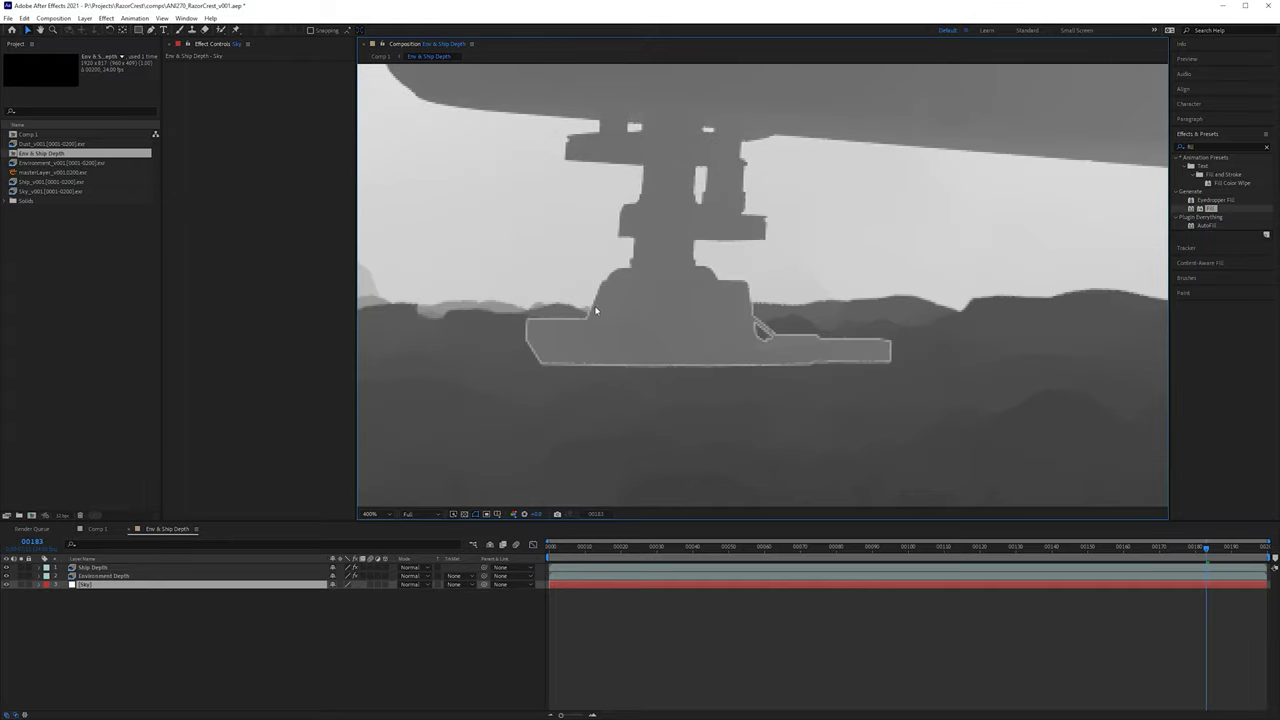
{"action": "left_click_drag", "start_coordinate": [902, 345], "coordinate": [264, 350]}
{"action": "left_click_drag", "start_coordinate": [967, 280], "coordinate": [479, 327]}
{"action": "scroll", "coordinate": [801, 138], "scroll_direction": "down", "scroll_amount": 4}
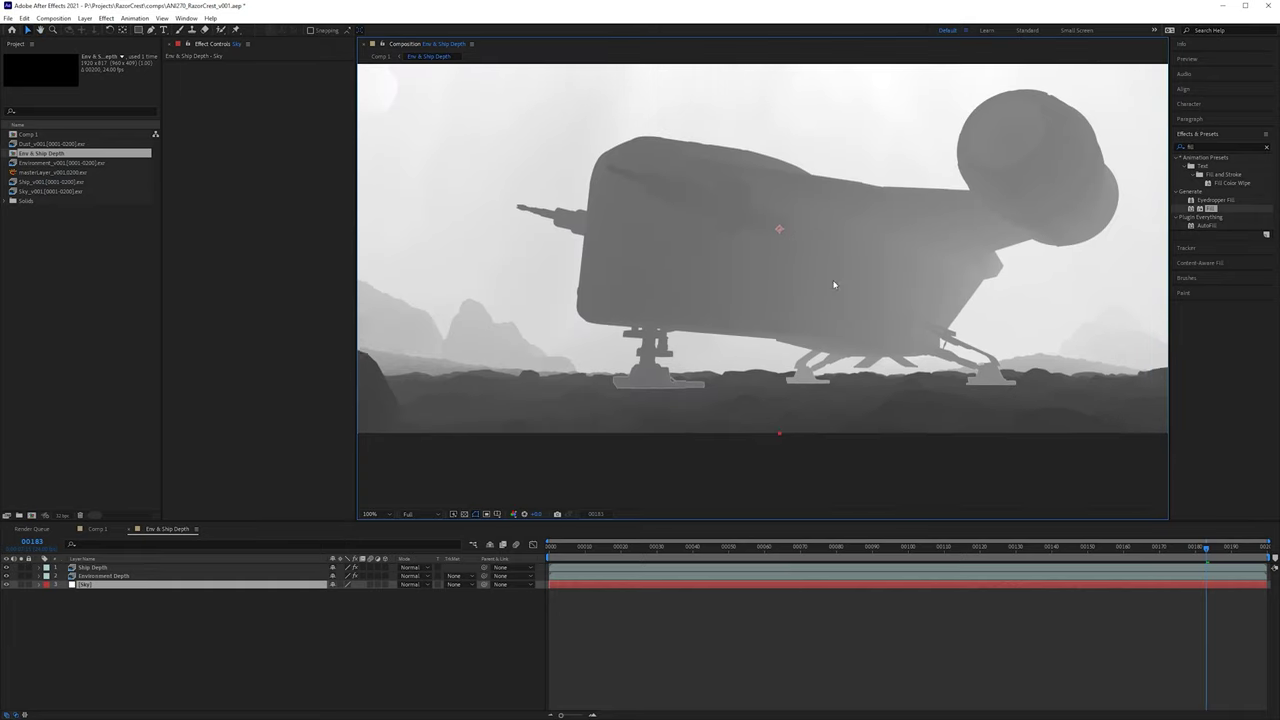
{"action": "left_click_drag", "start_coordinate": [834, 285], "coordinate": [849, 289]}
{"action": "scroll", "coordinate": [637, 394], "scroll_direction": "up", "scroll_amount": 1}
Step: Delete the Curves effect from Environment Depth and add an adjustment layer named Depth CC above all layers
{"action": "left_click", "coordinate": [140, 577]}
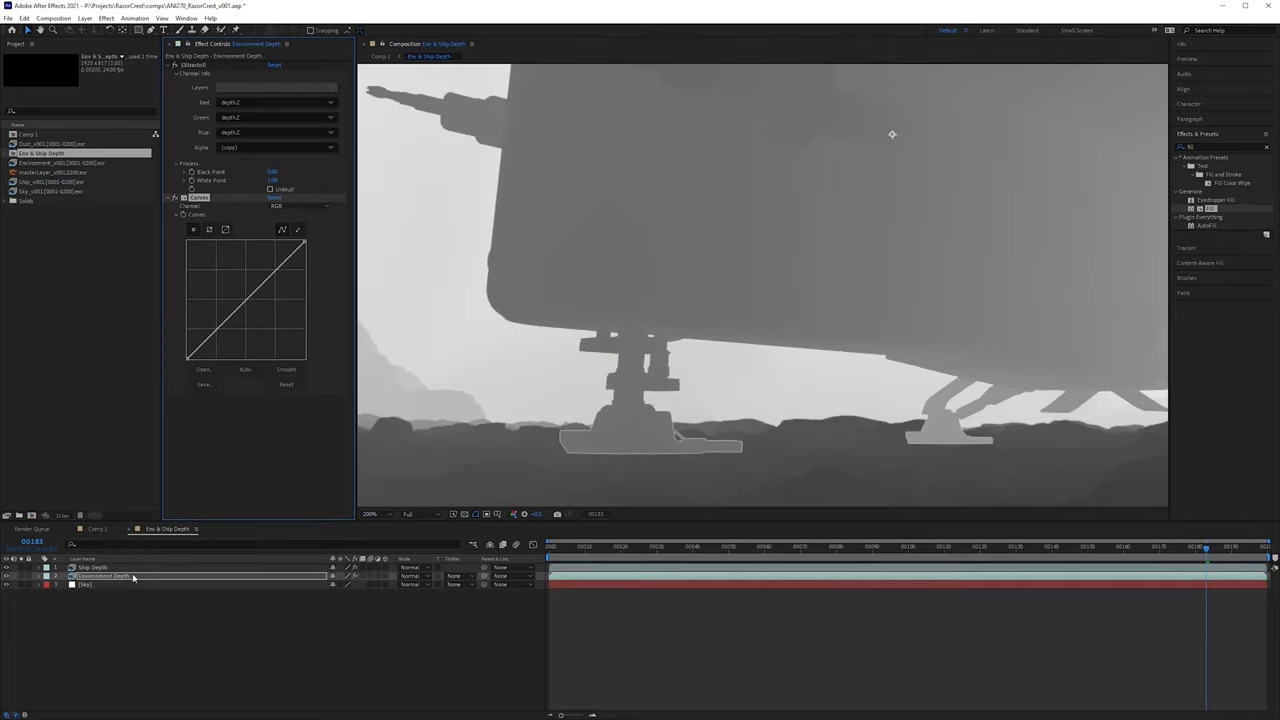
{"action": "key", "text": "Delete"}
{"action": "right_click", "coordinate": [278, 615]}
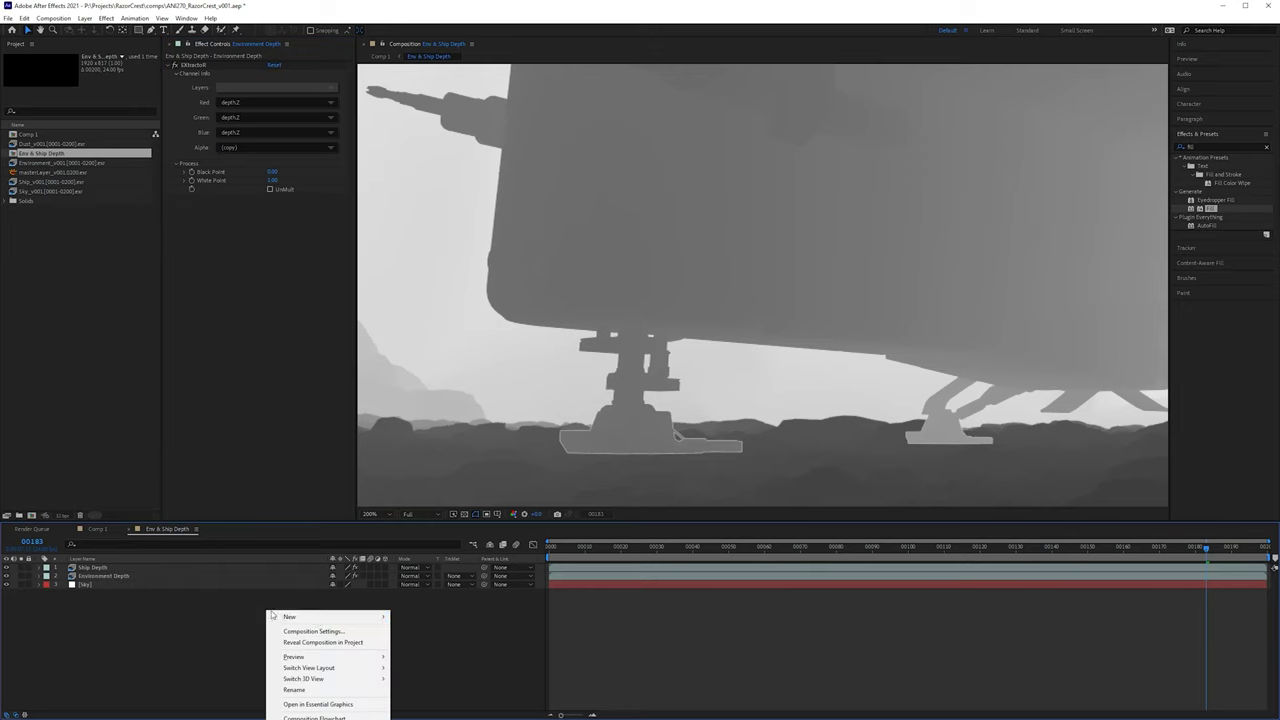
{"action": "mouse_move", "coordinate": [280, 616]}
{"action": "left_click", "coordinate": [440, 697]}
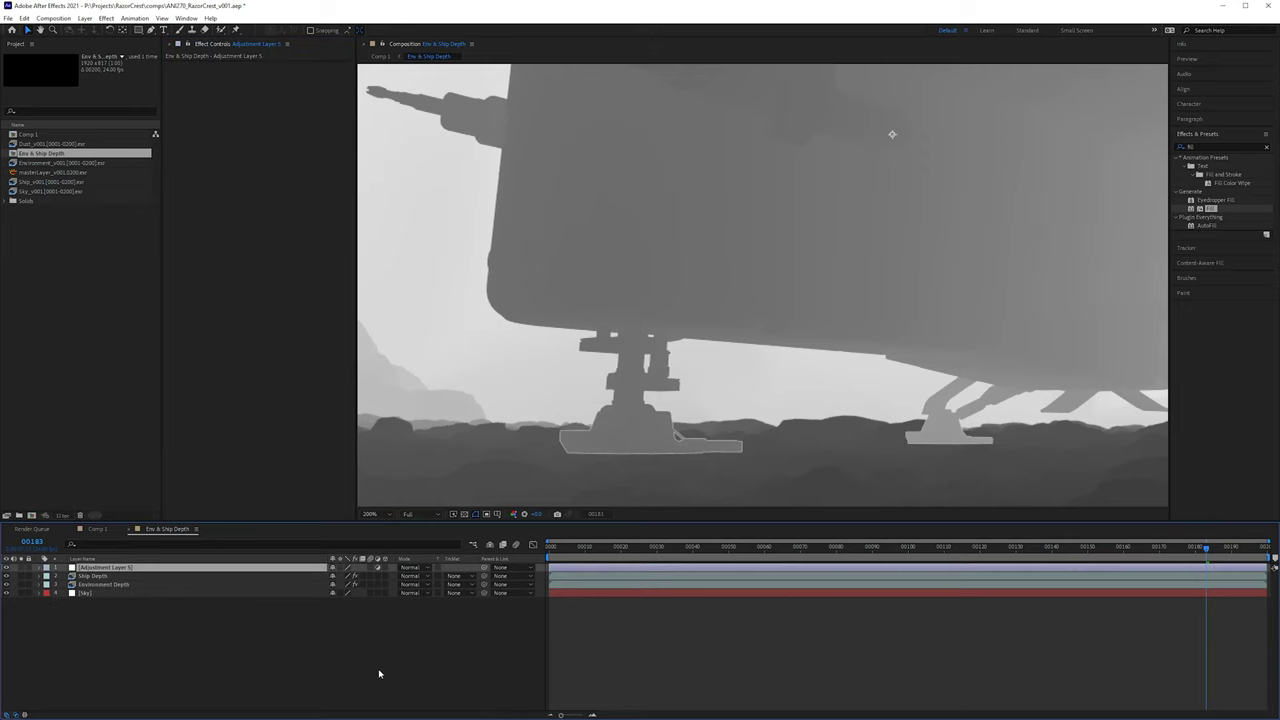
{"action": "key", "text": "Return"}
{"action": "type", "text": "D"}
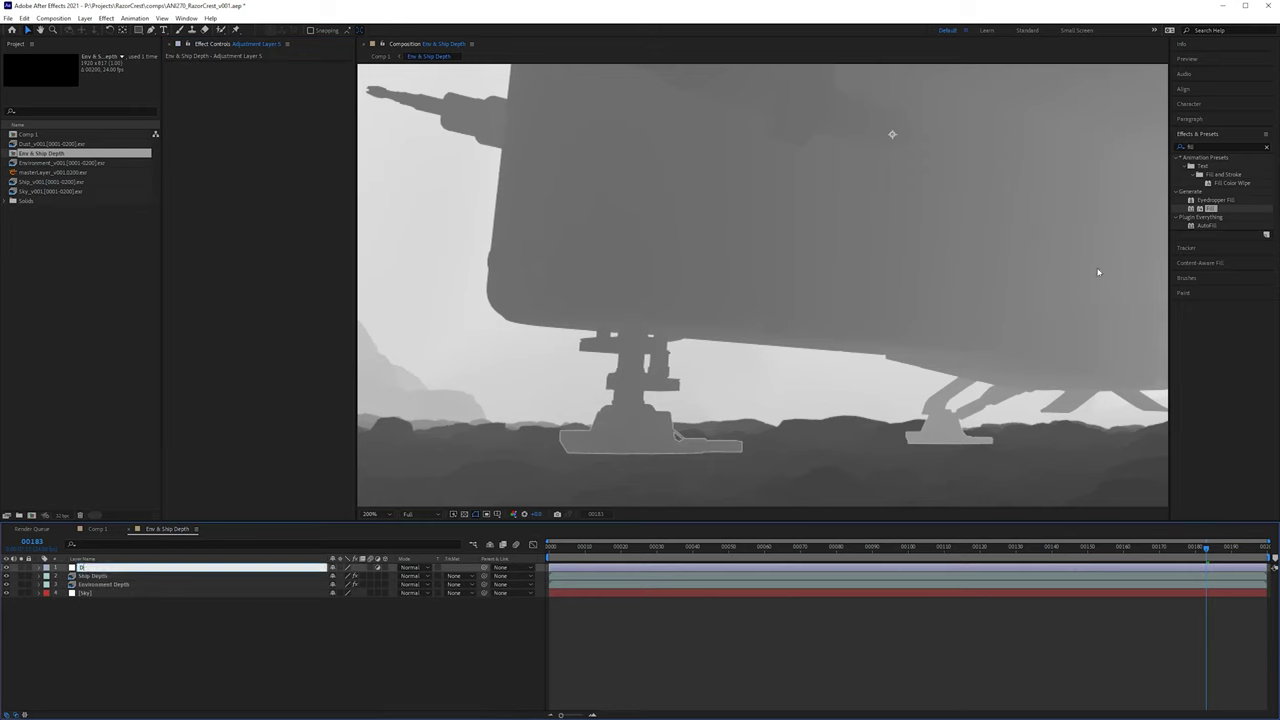
{"action": "type", "text": "epth CC"}
{"action": "key", "text": "Return"}
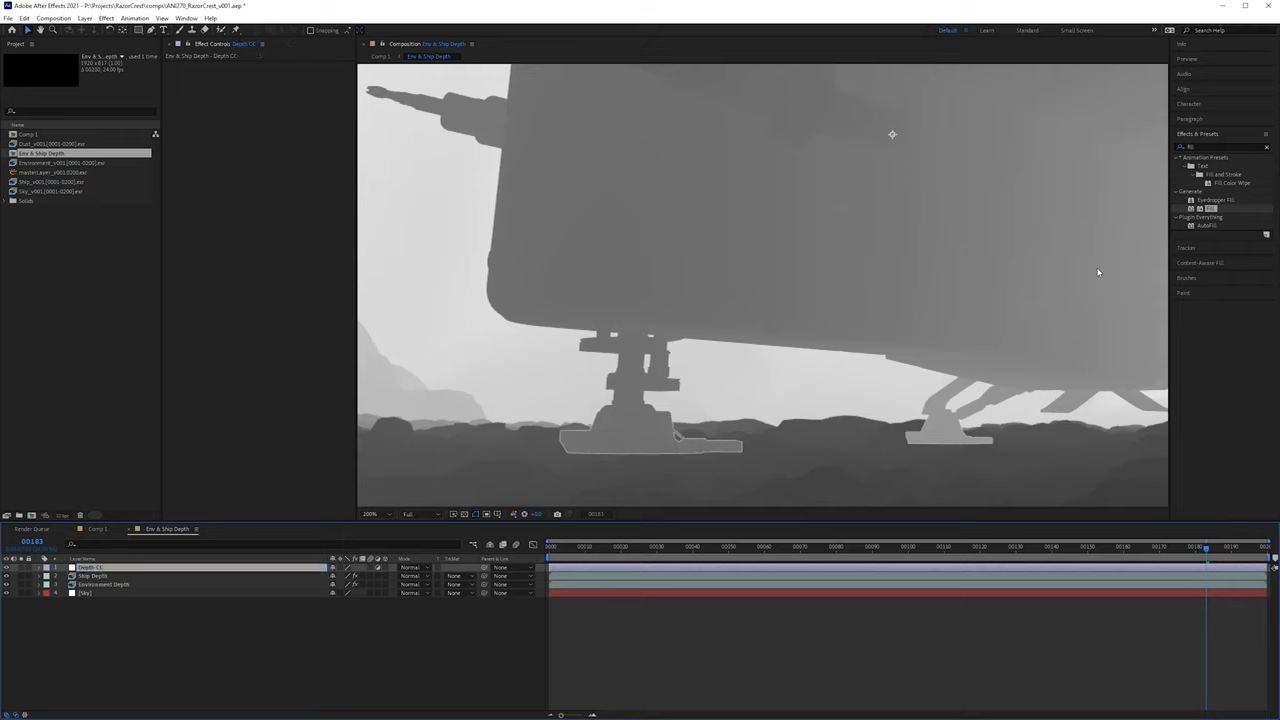
Step: Find the Curves effect and apply it to the Depth CC adjustment layer
{"action": "left_click", "coordinate": [1265, 146]}
{"action": "left_click", "coordinate": [1244, 146]}
{"action": "type", "text": "curves"}
{"action": "left_click_drag", "start_coordinate": [1214, 191], "coordinate": [339, 192]}
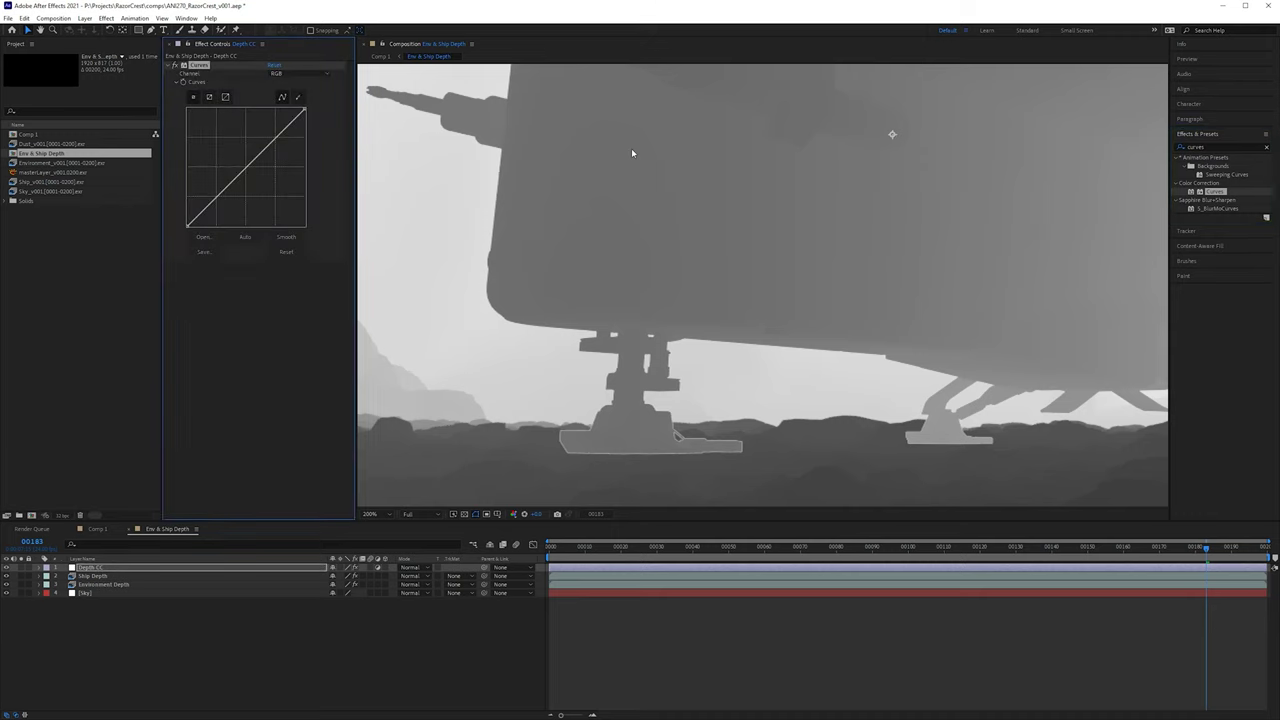
Step: Try moving the midtone, black and white points of the Depth CC curve with the whole frame in view
{"action": "scroll", "coordinate": [636, 152], "scroll_direction": "down", "scroll_amount": 2}
{"action": "left_click_drag", "start_coordinate": [638, 178], "coordinate": [584, 233]}
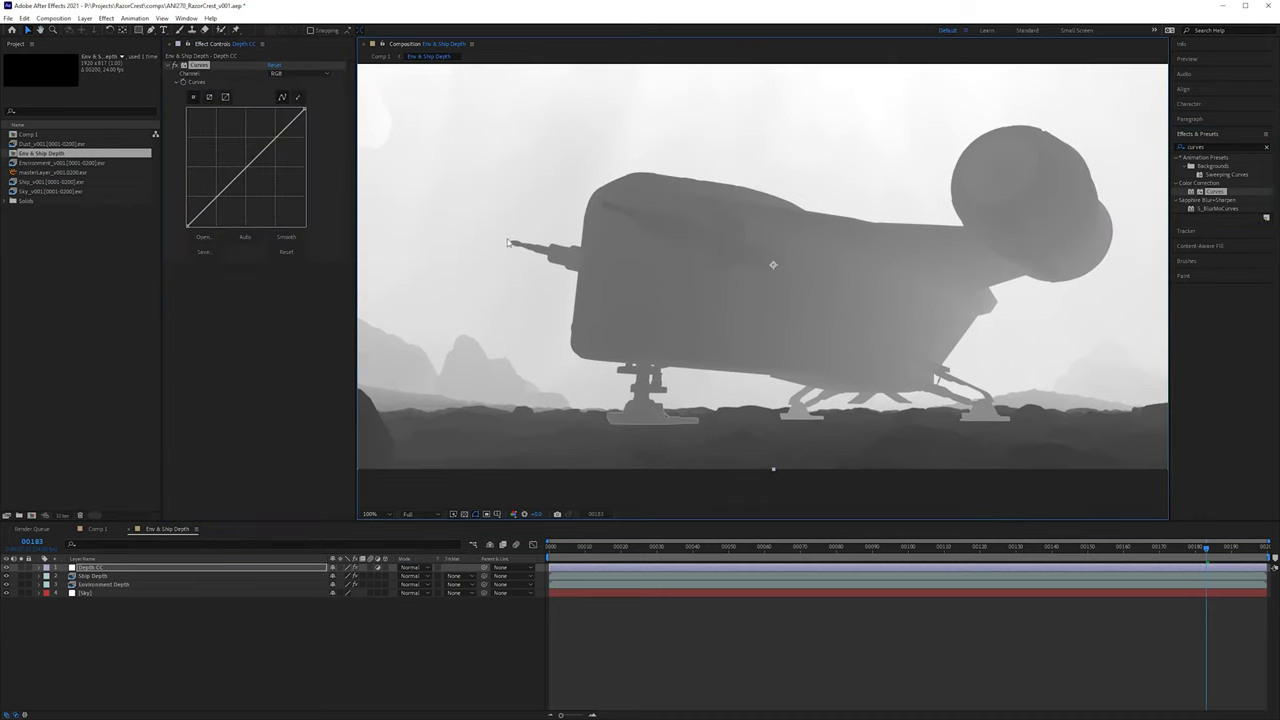
{"action": "scroll", "coordinate": [500, 260], "scroll_direction": "down", "scroll_amount": 1}
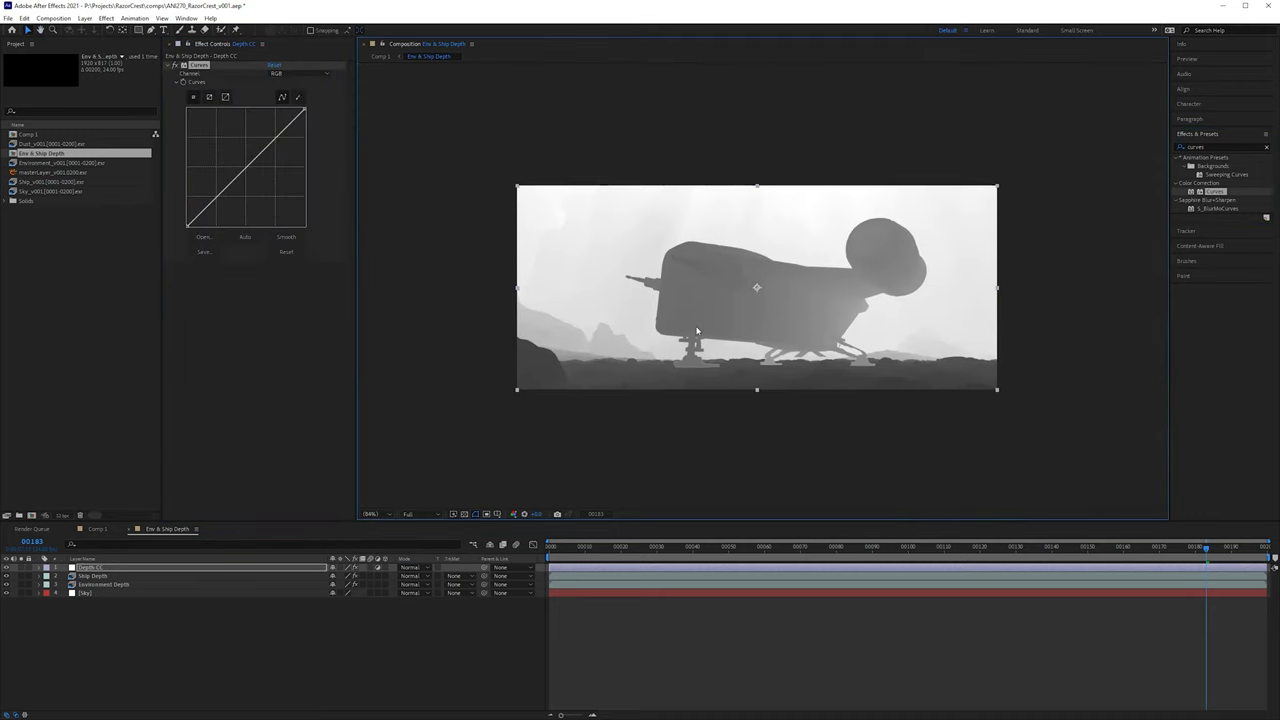
{"action": "key", "text": "shift+/"}
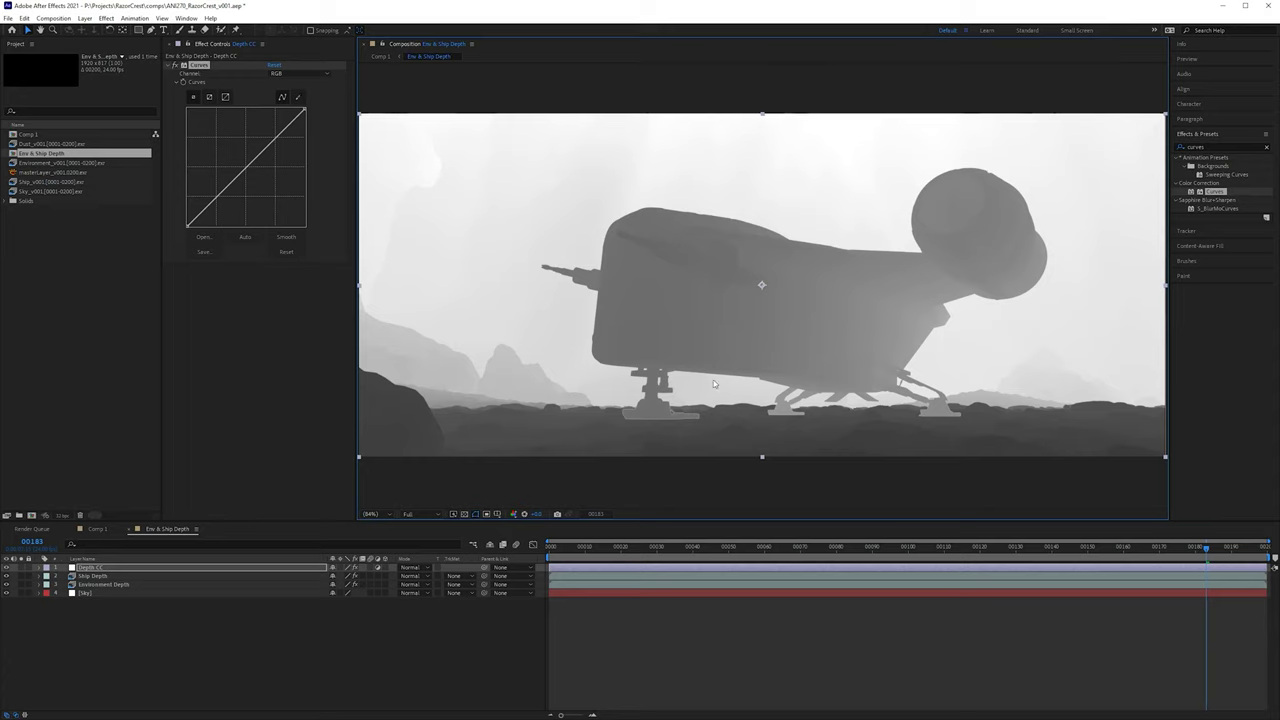
{"action": "left_click_drag", "start_coordinate": [249, 166], "coordinate": [365, 164]}
{"action": "mouse_move", "coordinate": [187, 224]}
{"action": "left_mouse_down"}
{"action": "mouse_move", "coordinate": [222, 129]}
{"action": "mouse_move", "coordinate": [186, 223]}
{"action": "left_mouse_up"}
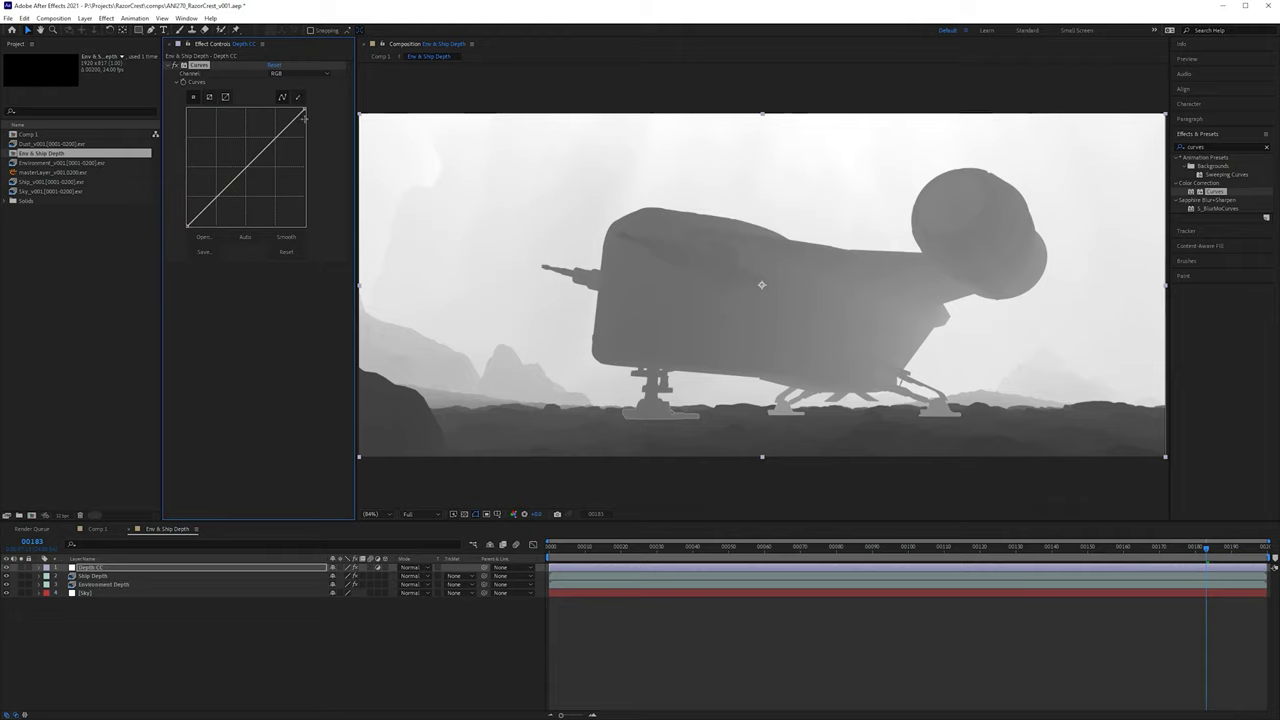
{"action": "left_click_drag", "start_coordinate": [303, 109], "coordinate": [600, 314]}
Step: Step through the shot from frame 0 to frame 180 to examine how the ship and environment depth values change
{"action": "left_click_drag", "start_coordinate": [1080, 548], "coordinate": [550, 548]}
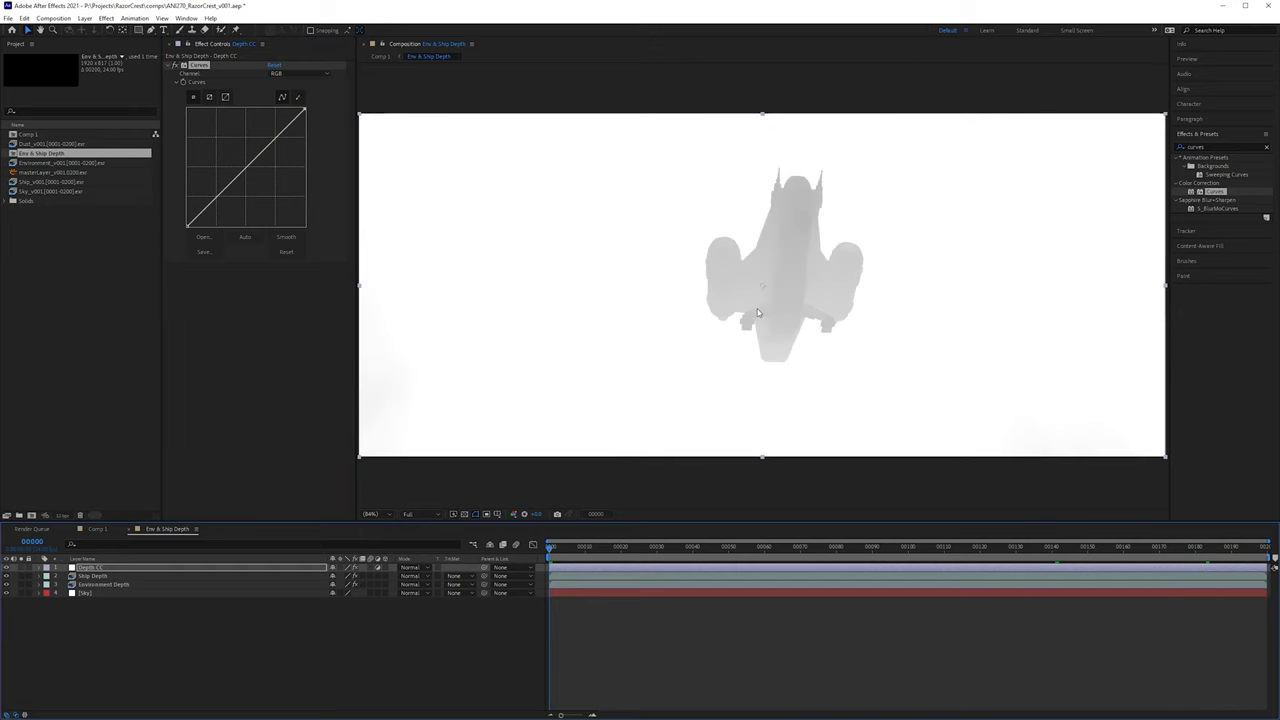
{"action": "left_click", "coordinate": [630, 554]}
{"action": "left_click", "coordinate": [685, 556]}
{"action": "left_click", "coordinate": [737, 560]}
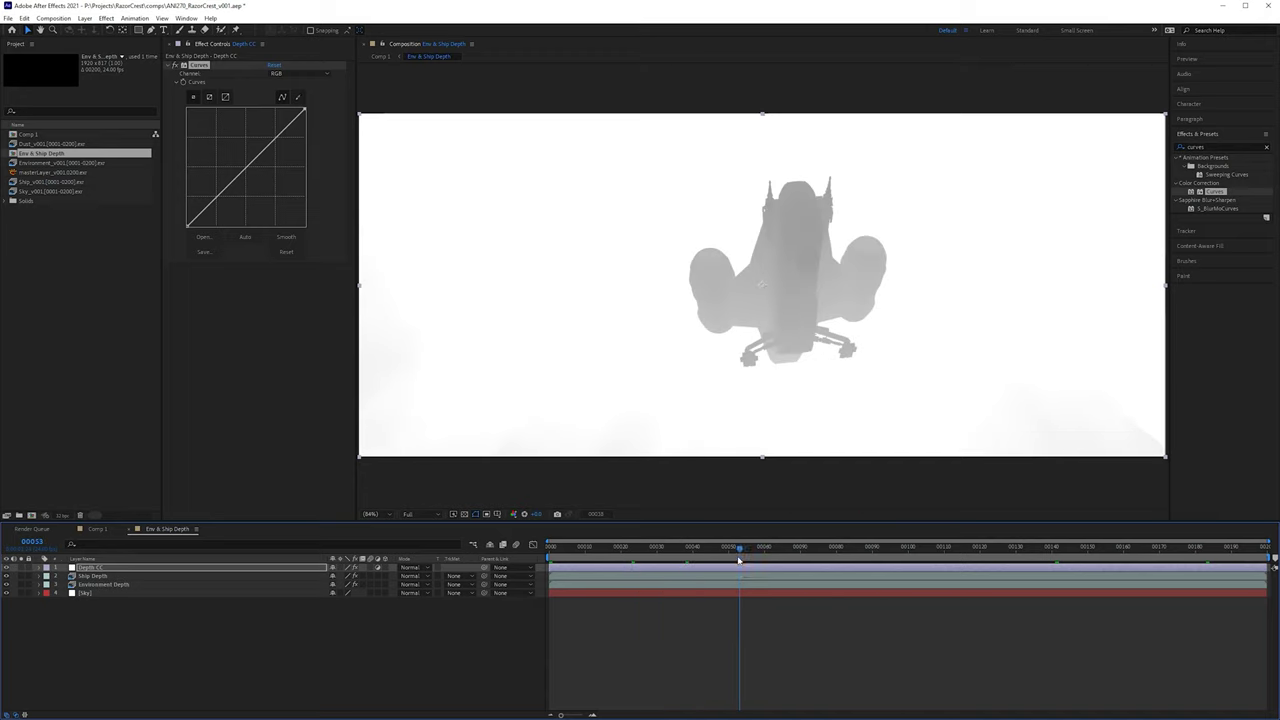
{"action": "left_click", "coordinate": [810, 560]}
{"action": "left_click", "coordinate": [919, 562]}
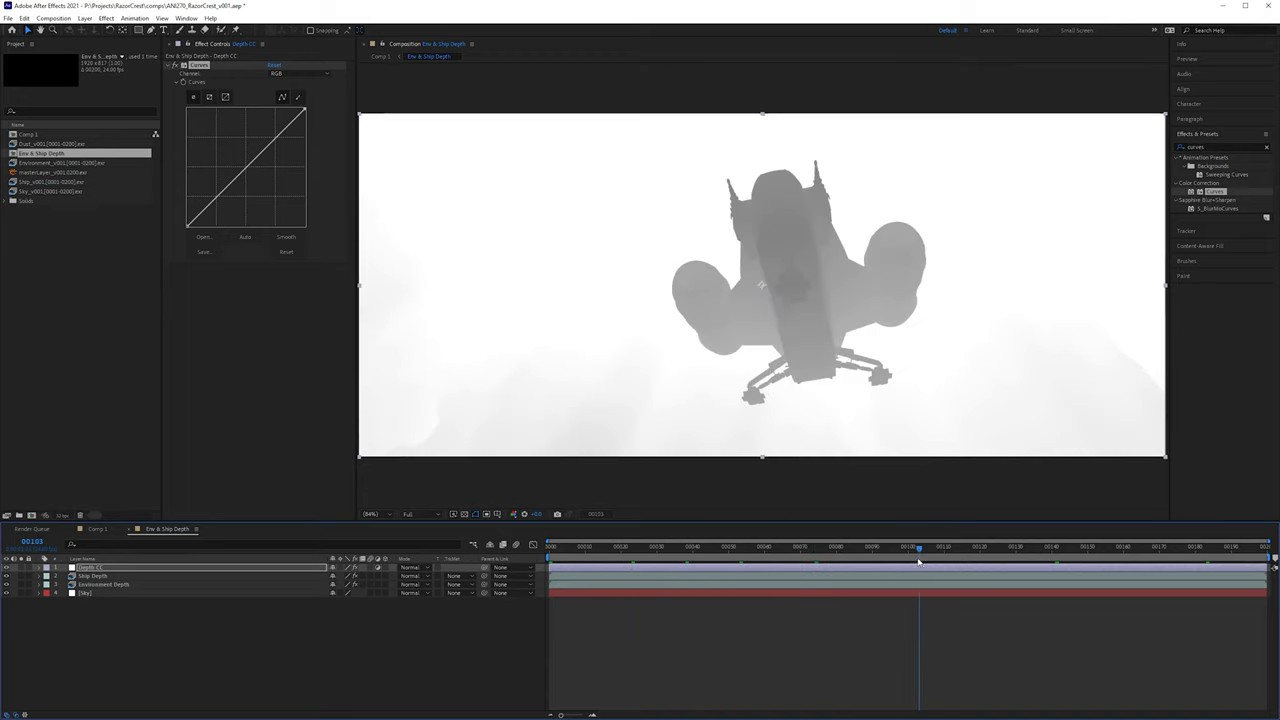
{"action": "left_click", "coordinate": [1064, 560]}
{"action": "left_click", "coordinate": [1102, 552]}
{"action": "left_click", "coordinate": [1194, 549]}
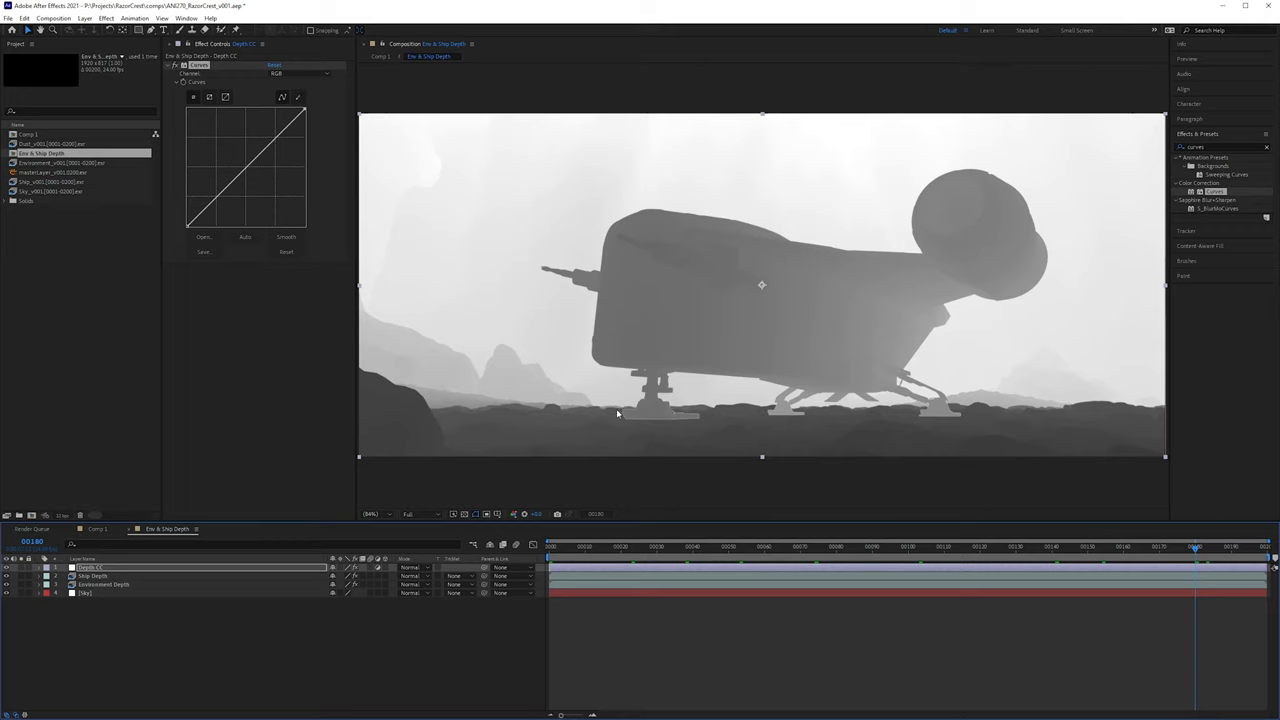
Step: Try lowering the midtones and highlights of the Depth CC curve to darken the background depth at frame 180
{"action": "left_click_drag", "start_coordinate": [254, 174], "coordinate": [238, 204]}
{"action": "left_click_drag", "start_coordinate": [272, 158], "coordinate": [359, 182]}
{"action": "left_click_drag", "start_coordinate": [219, 214], "coordinate": [200, 248]}
{"action": "left_click_drag", "start_coordinate": [238, 202], "coordinate": [284, 177]}
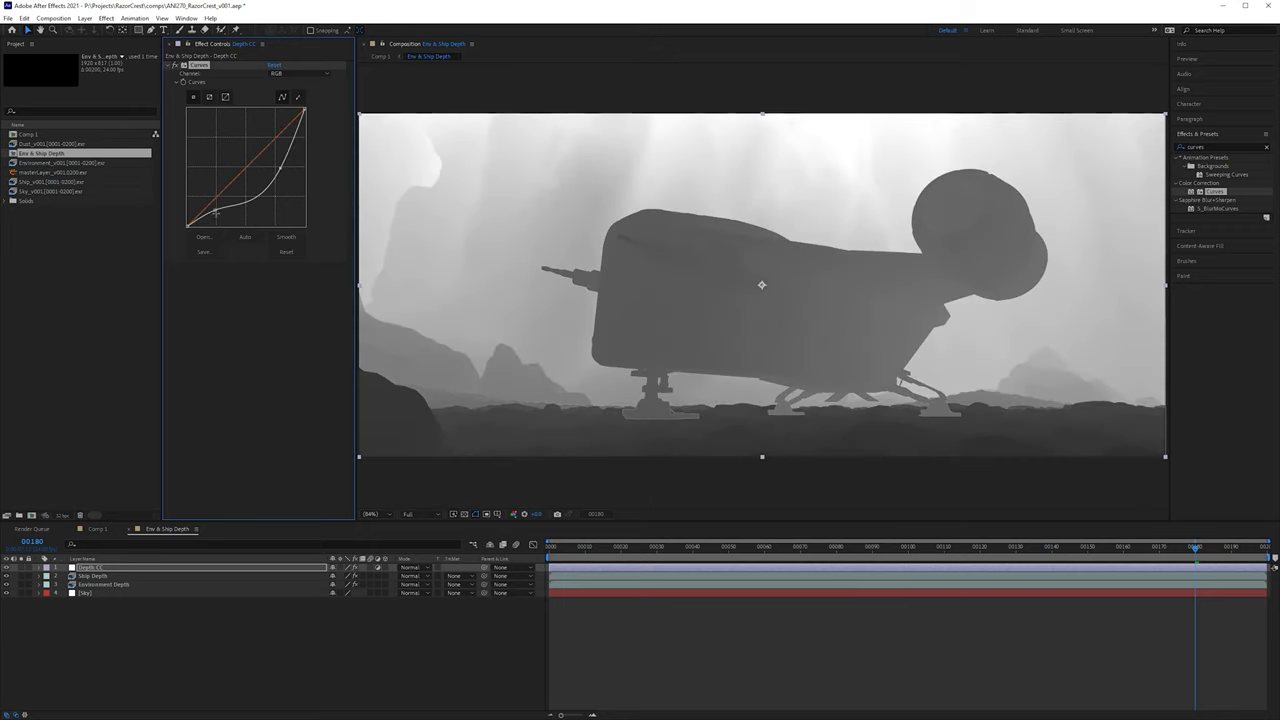
{"action": "left_click_drag", "start_coordinate": [214, 209], "coordinate": [422, 108]}
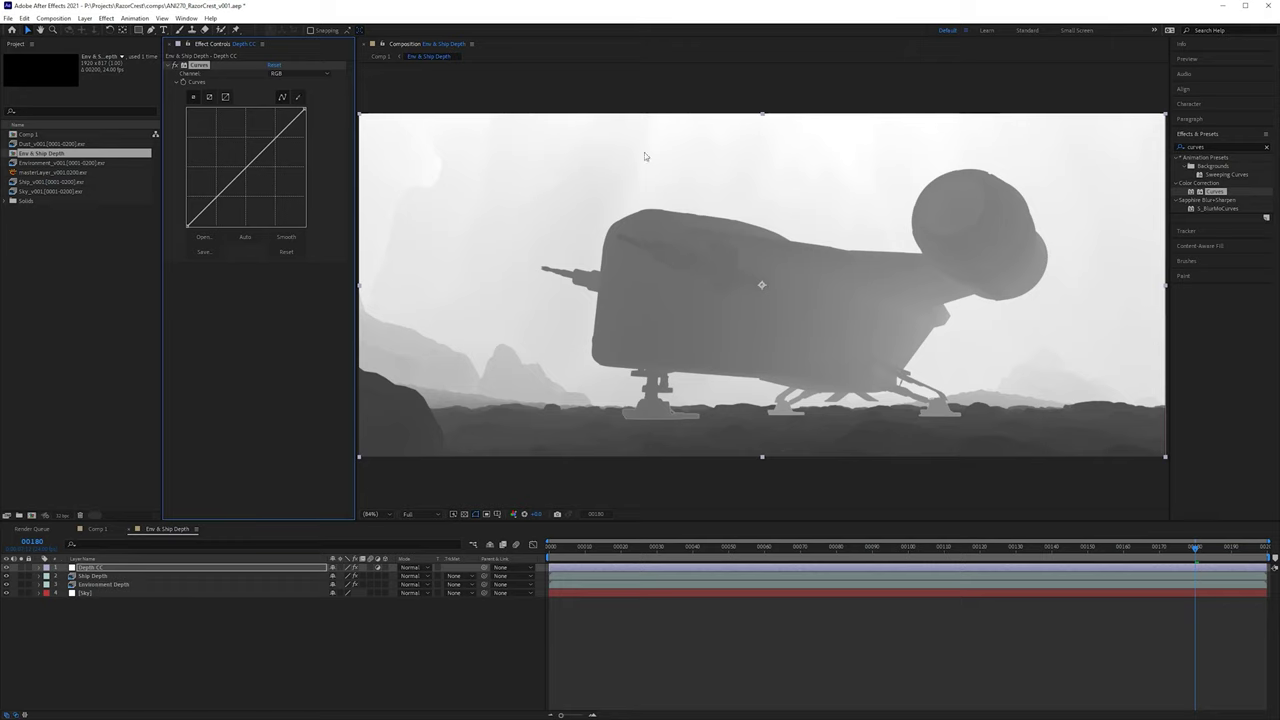
Step: Return to Comp 1, turn off solo for the Env & Ship Depth layer, and hide it
{"action": "left_click", "coordinate": [96, 529]}
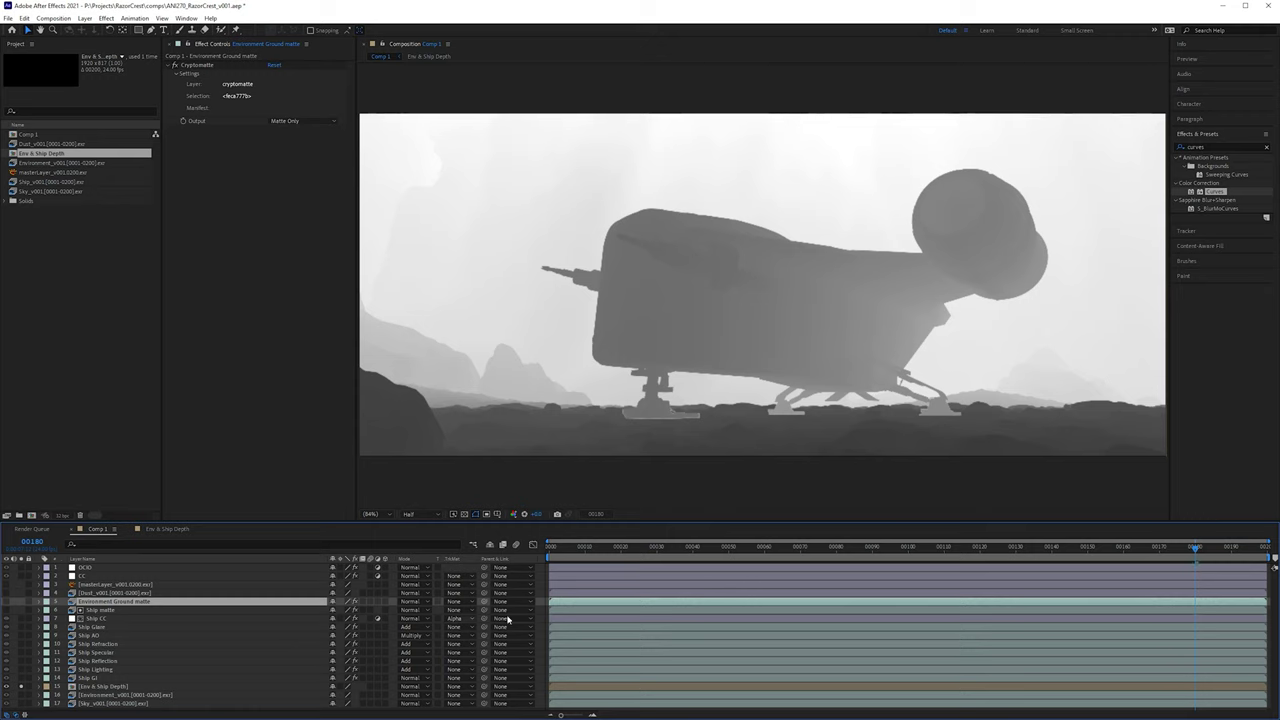
{"action": "left_click", "coordinate": [106, 611]}
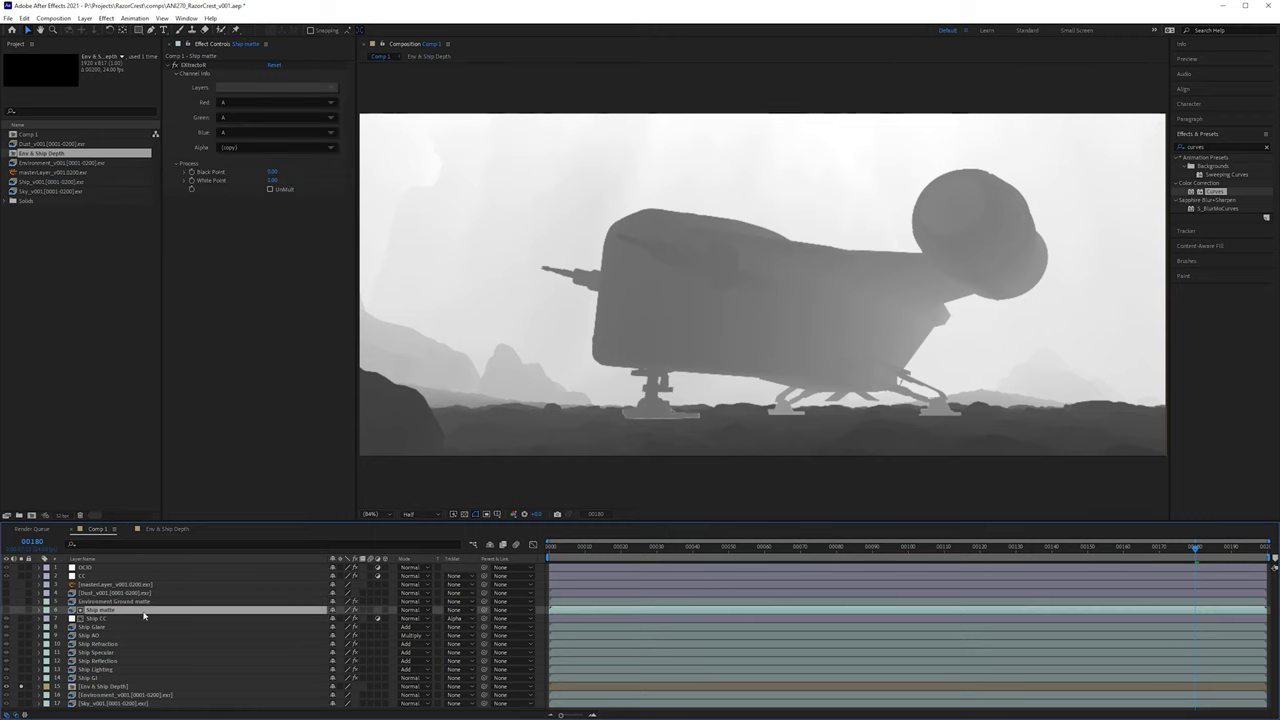
{"action": "left_click", "coordinate": [103, 686]}
{"action": "left_click", "coordinate": [21, 689]}
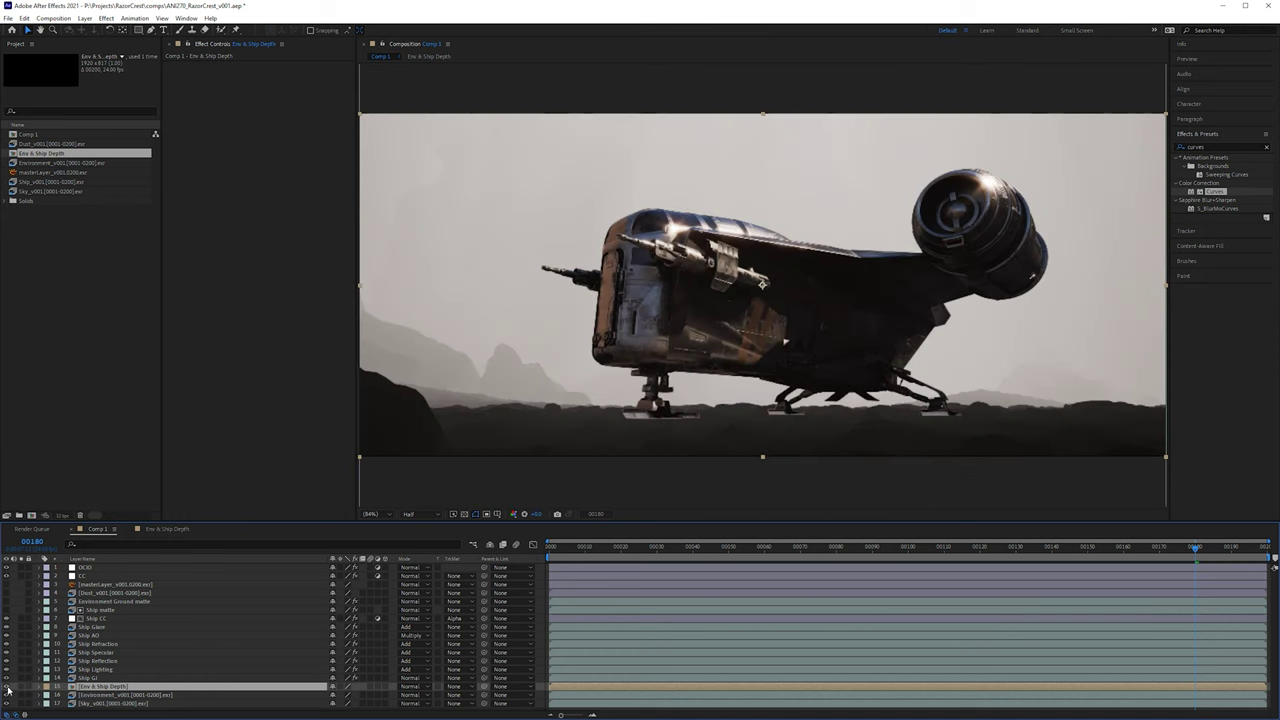
{"action": "left_click", "coordinate": [8, 690]}
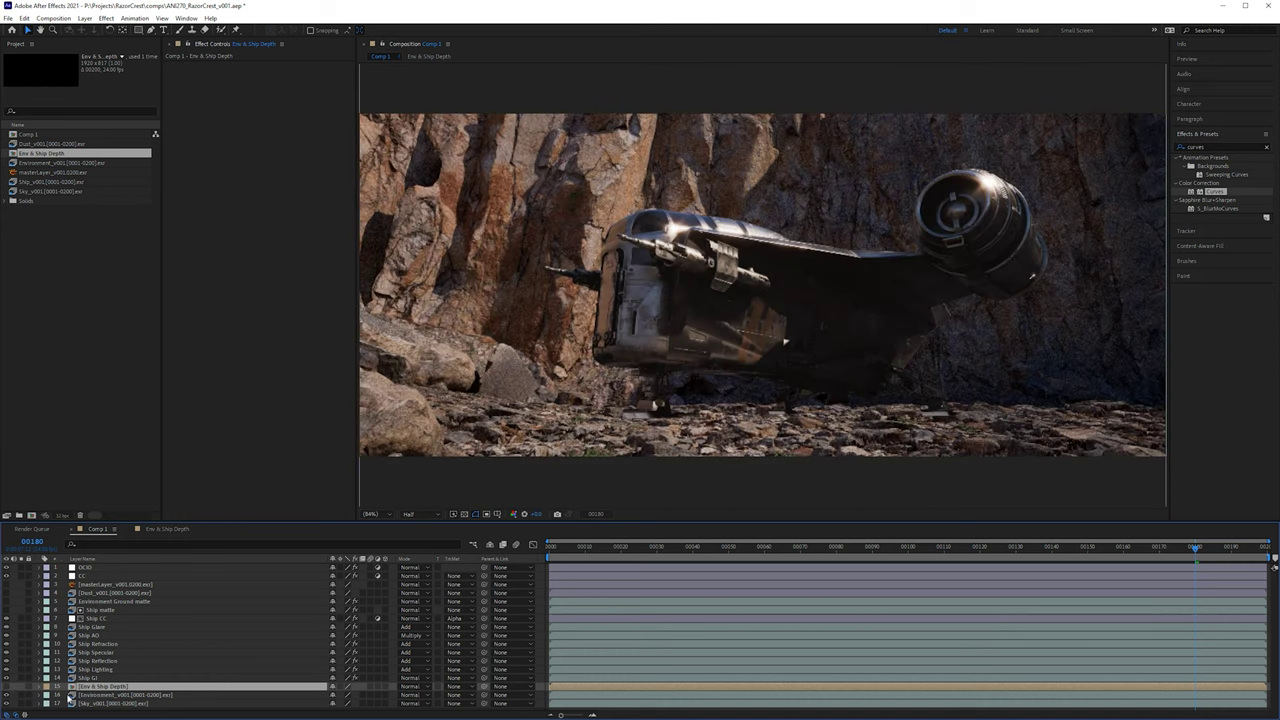
Step: Add an adjustment layer directly above the masterLayer_v001.0200.exr layer in Comp 1 and name it DoF
{"action": "left_click", "coordinate": [90, 584]}
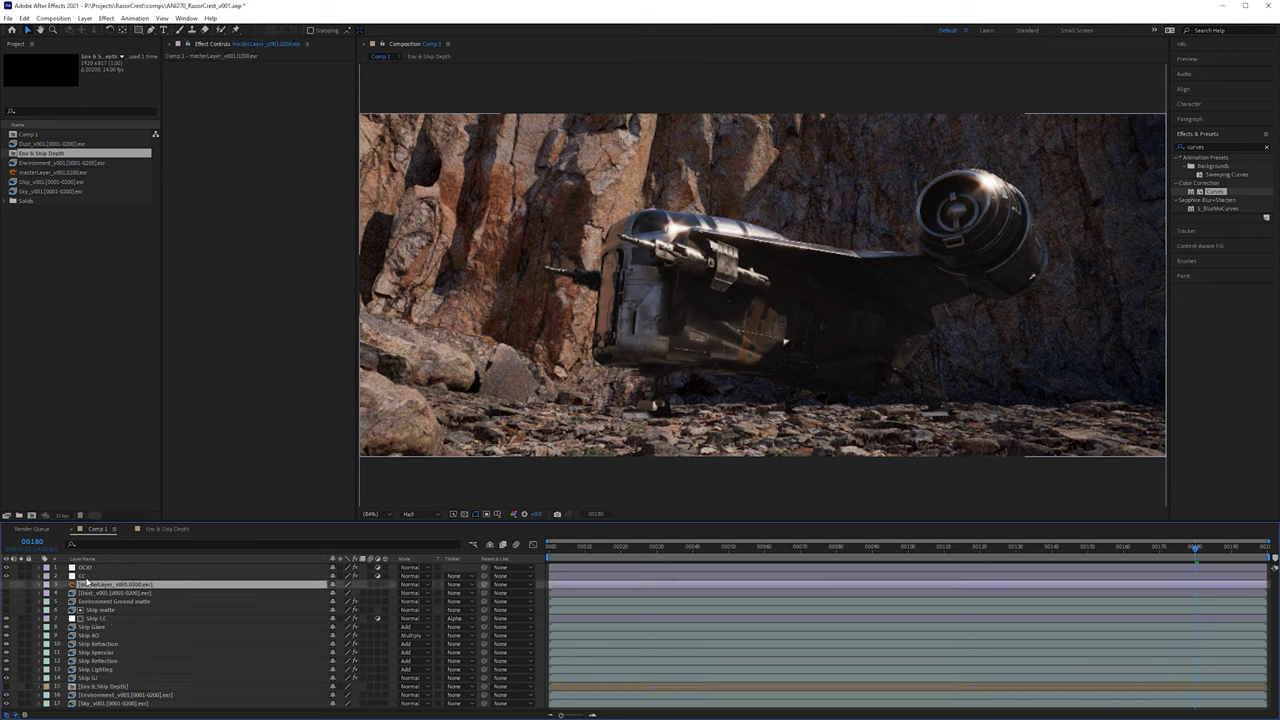
{"action": "left_click", "coordinate": [85, 18]}
{"action": "mouse_move", "coordinate": [110, 34]}
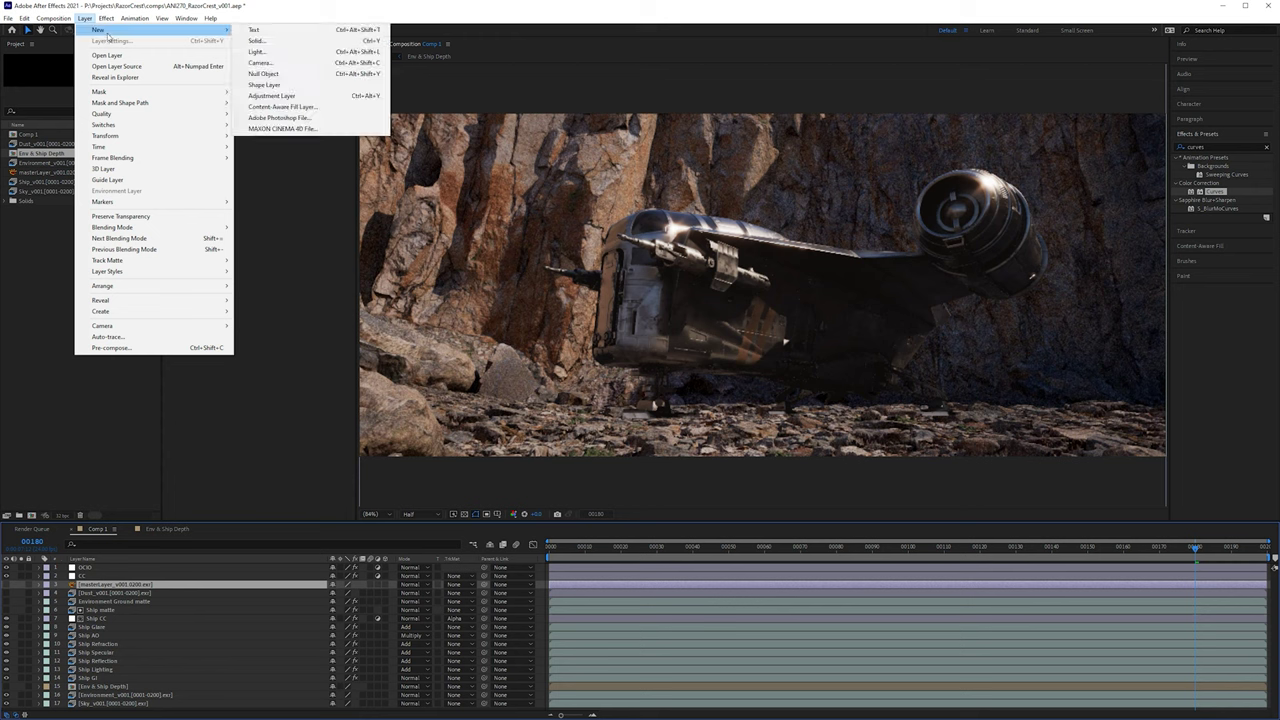
{"action": "left_click", "coordinate": [298, 96]}
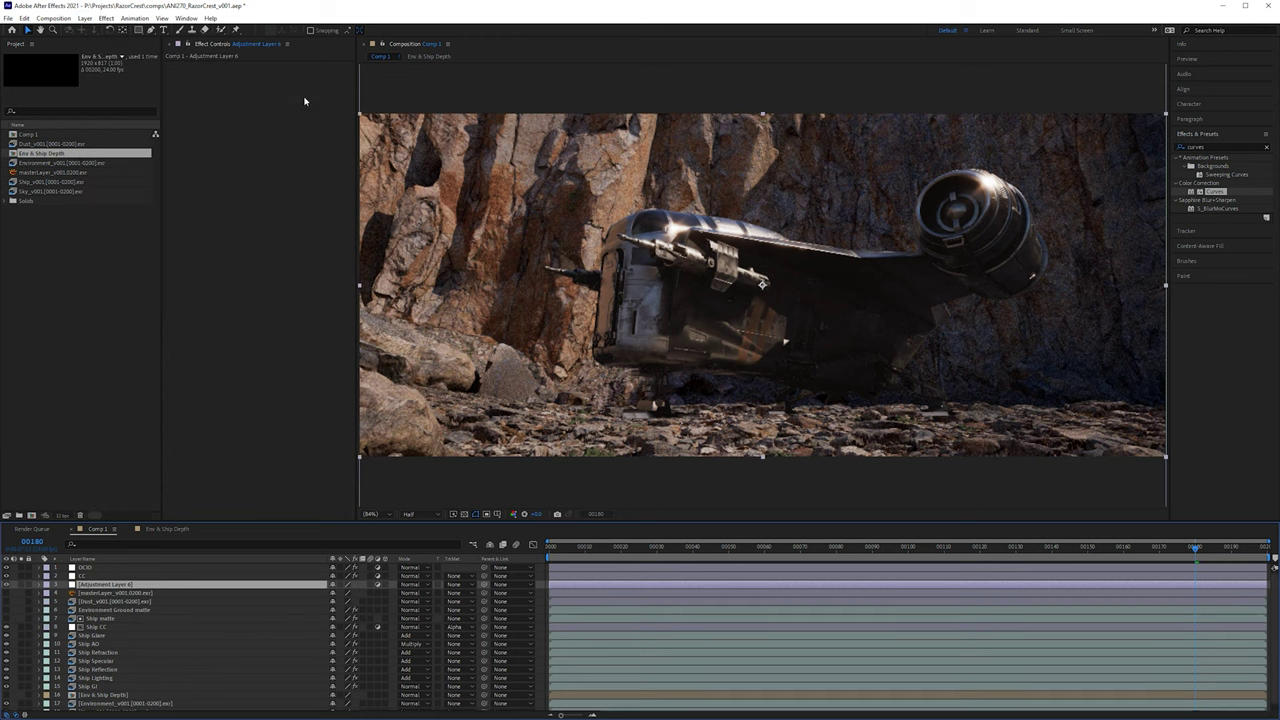
{"action": "key", "text": "Return"}
{"action": "type", "text": "DoF"}
{"action": "key", "text": "Return"}
Step: Search the effects for "camera" and apply Camera Lens Blur to the DoF layer
{"action": "double_click", "coordinate": [1226, 146]}
{"action": "type", "text": "camer"}
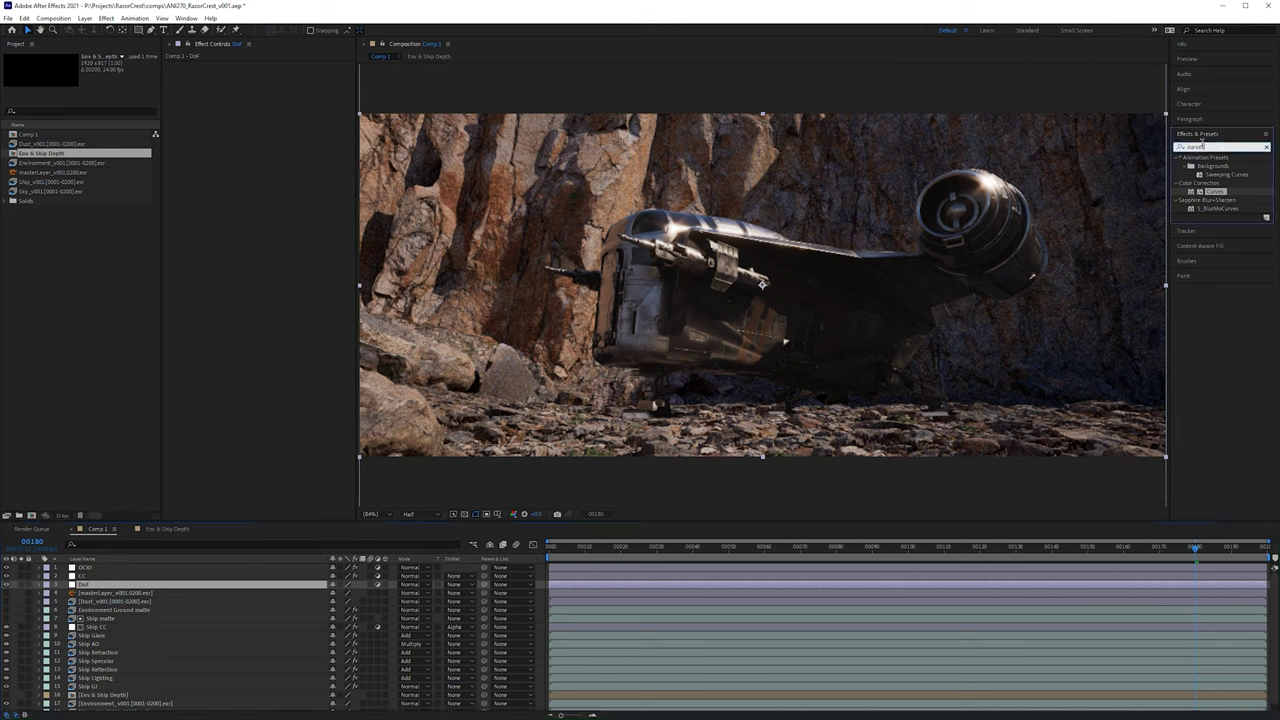
{"action": "type", "text": "a"}
{"action": "left_click", "coordinate": [1245, 218]}
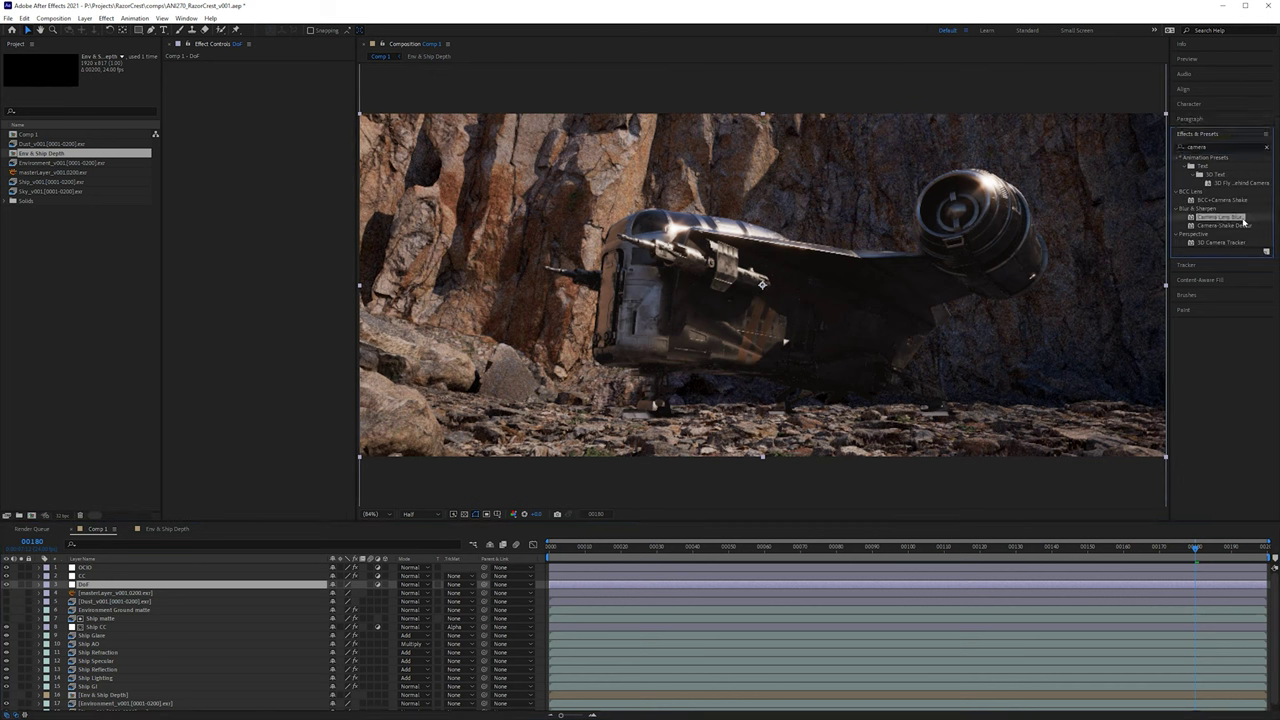
{"action": "left_click_drag", "start_coordinate": [1245, 218], "coordinate": [277, 163]}
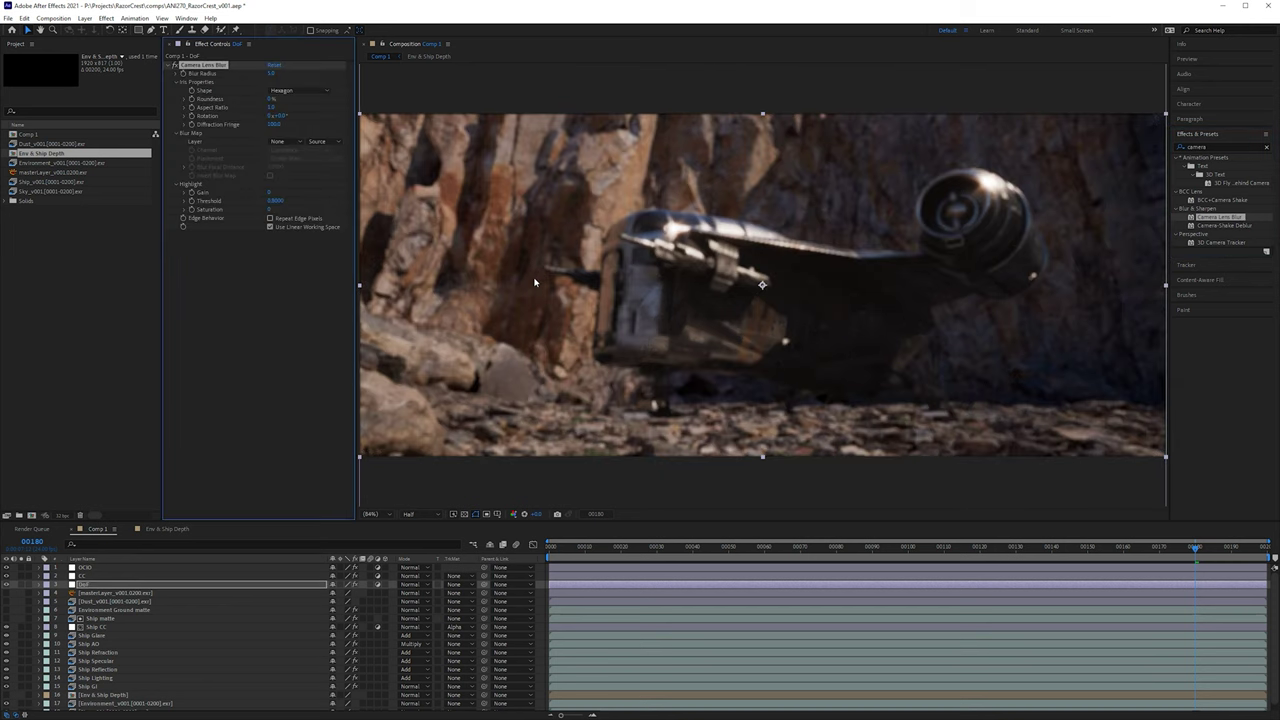
Step: Frame the ship at 100% and set the composition preview resolution to Full
{"action": "left_click_drag", "start_coordinate": [681, 312], "coordinate": [744, 309]}
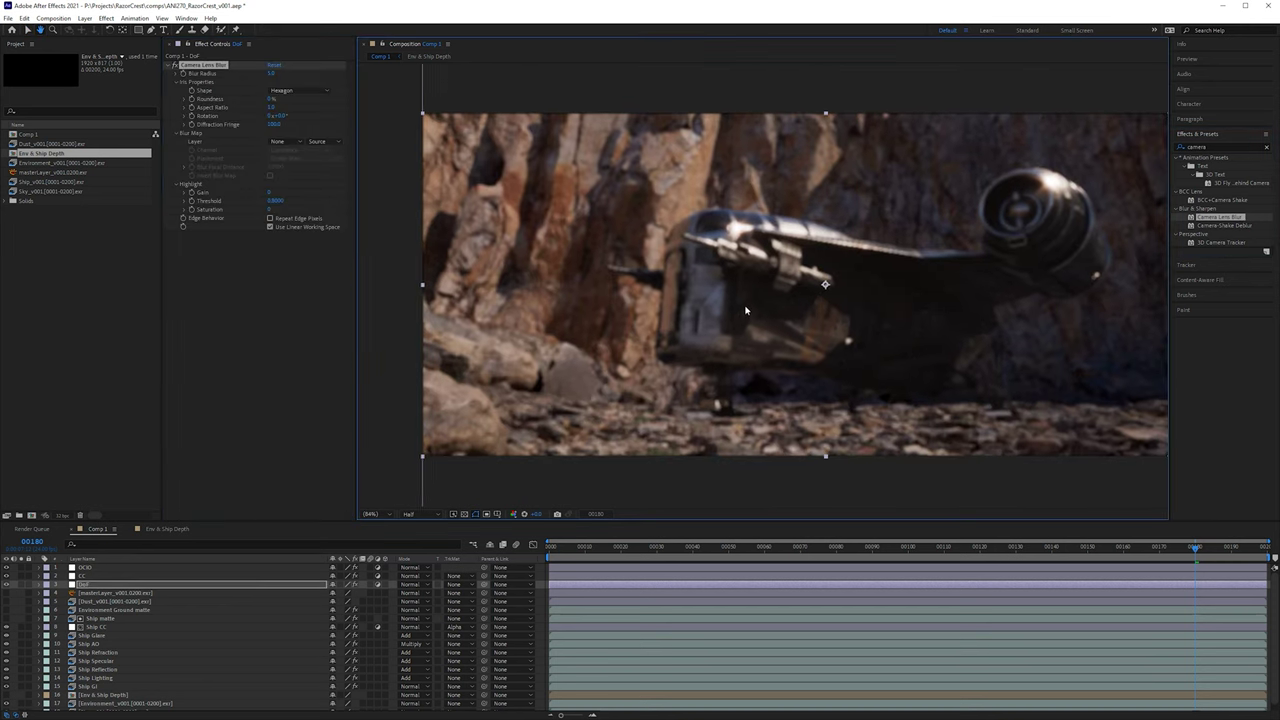
{"action": "scroll", "coordinate": [745, 304], "scroll_direction": "up", "scroll_amount": 1}
{"action": "scroll", "coordinate": [902, 217], "scroll_direction": "up", "scroll_amount": 1}
{"action": "scroll", "coordinate": [875, 206], "scroll_direction": "down", "scroll_amount": 1}
{"action": "mouse_move", "coordinate": [867, 201]}
{"action": "left_mouse_down"}
{"action": "mouse_move", "coordinate": [514, 203]}
{"action": "mouse_move", "coordinate": [872, 178]}
{"action": "left_mouse_up"}
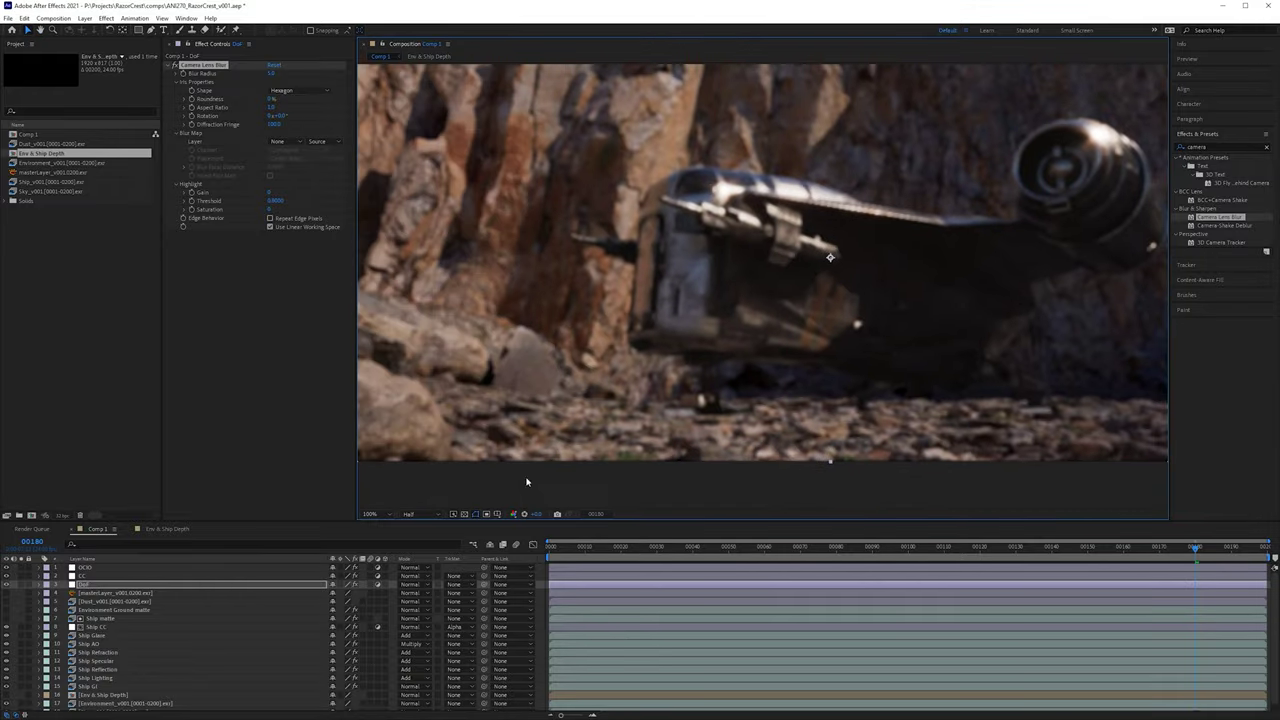
{"action": "left_click", "coordinate": [418, 514]}
{"action": "left_click", "coordinate": [415, 543]}
Step: Inspect the blurred frame's top and corner edges up close and enable Repeat Edge Pixels for Camera Lens Blur
{"action": "scroll", "coordinate": [857, 186], "scroll_direction": "up", "scroll_amount": 2}
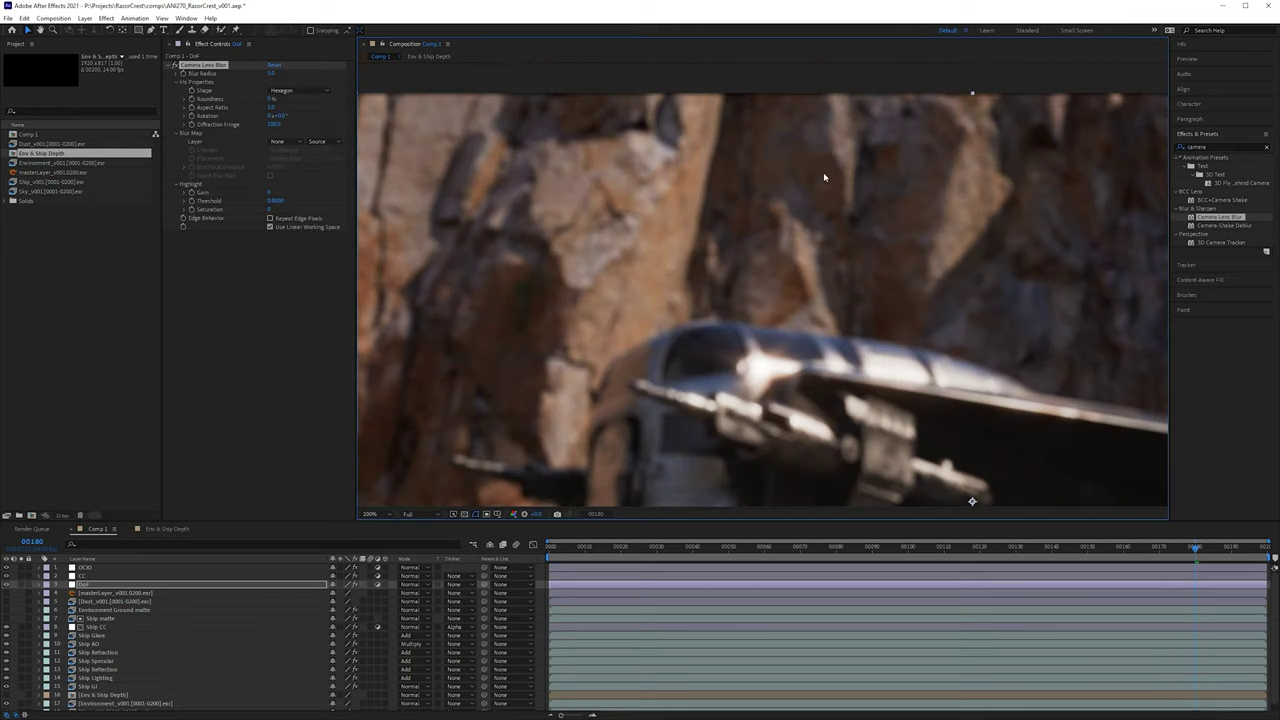
{"action": "left_click_drag", "start_coordinate": [815, 173], "coordinate": [903, 263]}
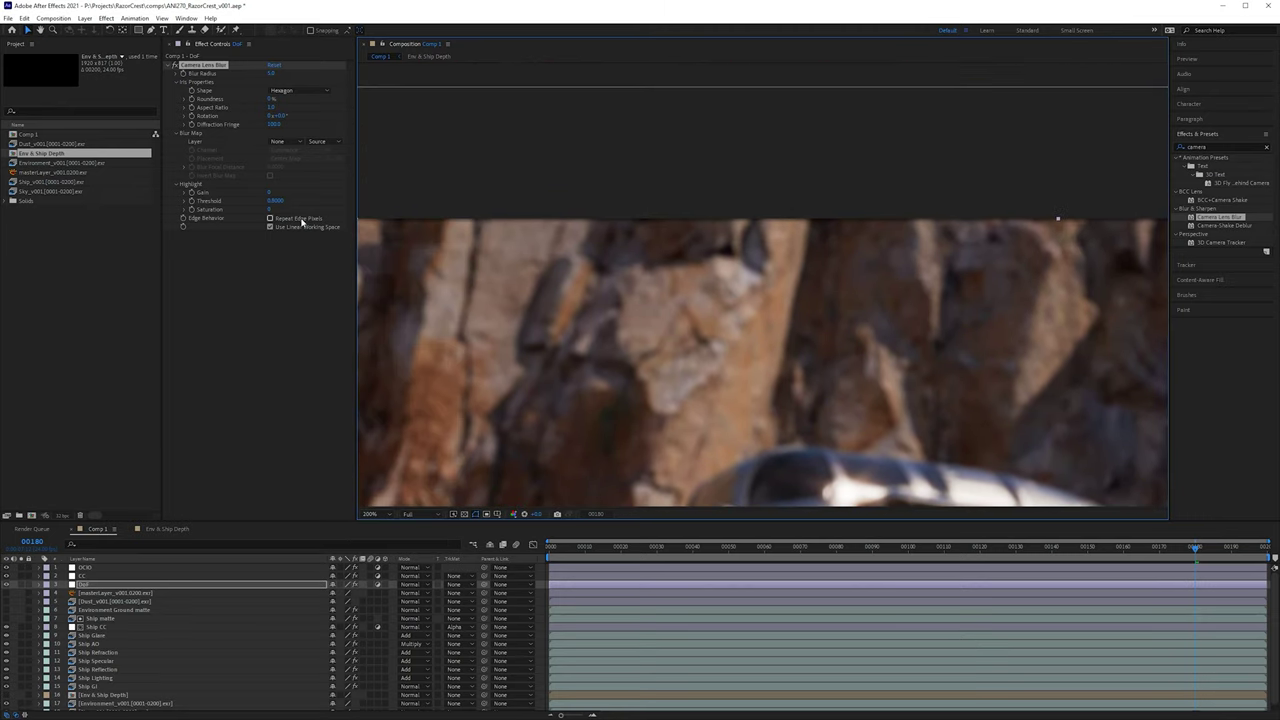
{"action": "scroll", "coordinate": [720, 337], "scroll_direction": "up", "scroll_amount": 6}
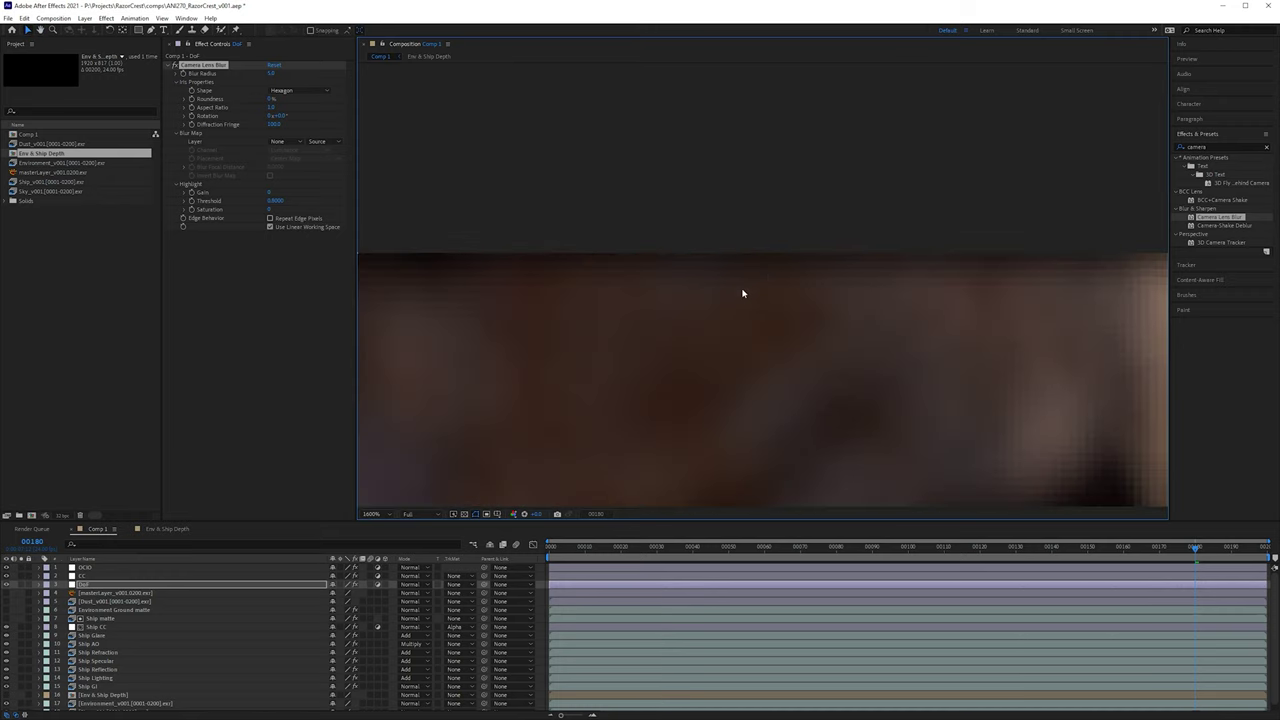
{"action": "scroll", "coordinate": [752, 268], "scroll_direction": "down", "scroll_amount": 4}
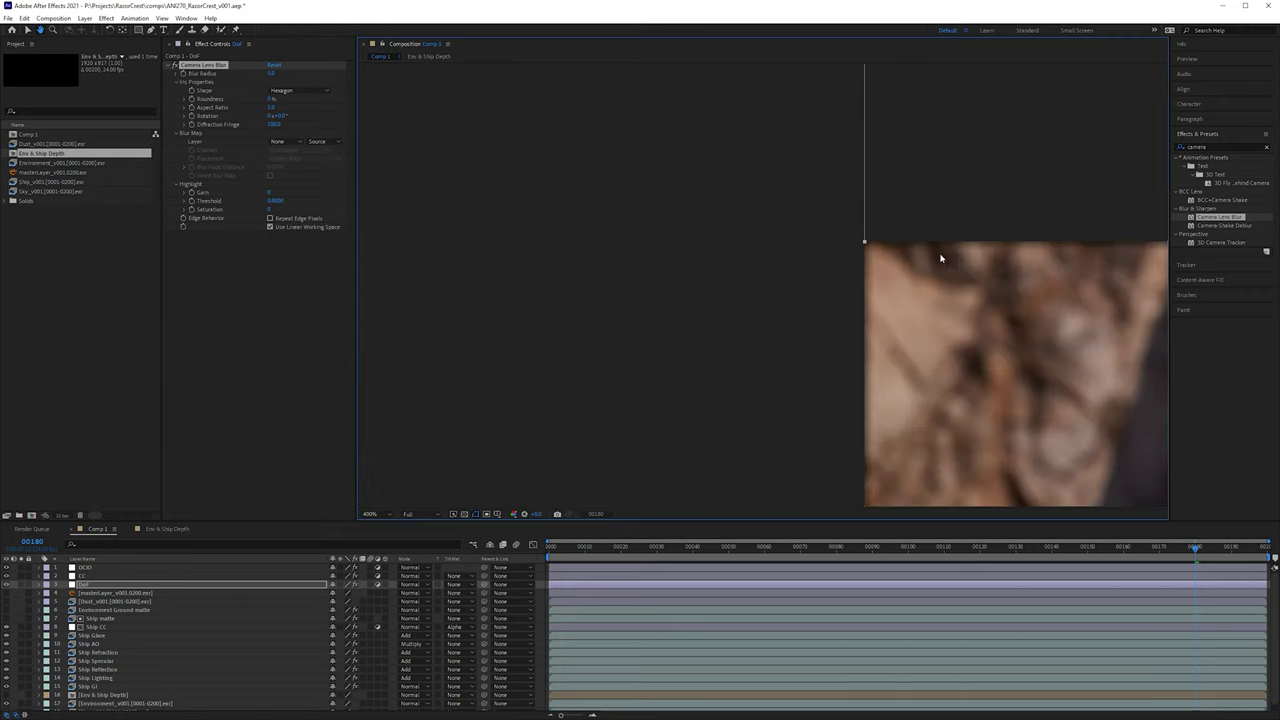
{"action": "left_click_drag", "start_coordinate": [825, 256], "coordinate": [623, 200]}
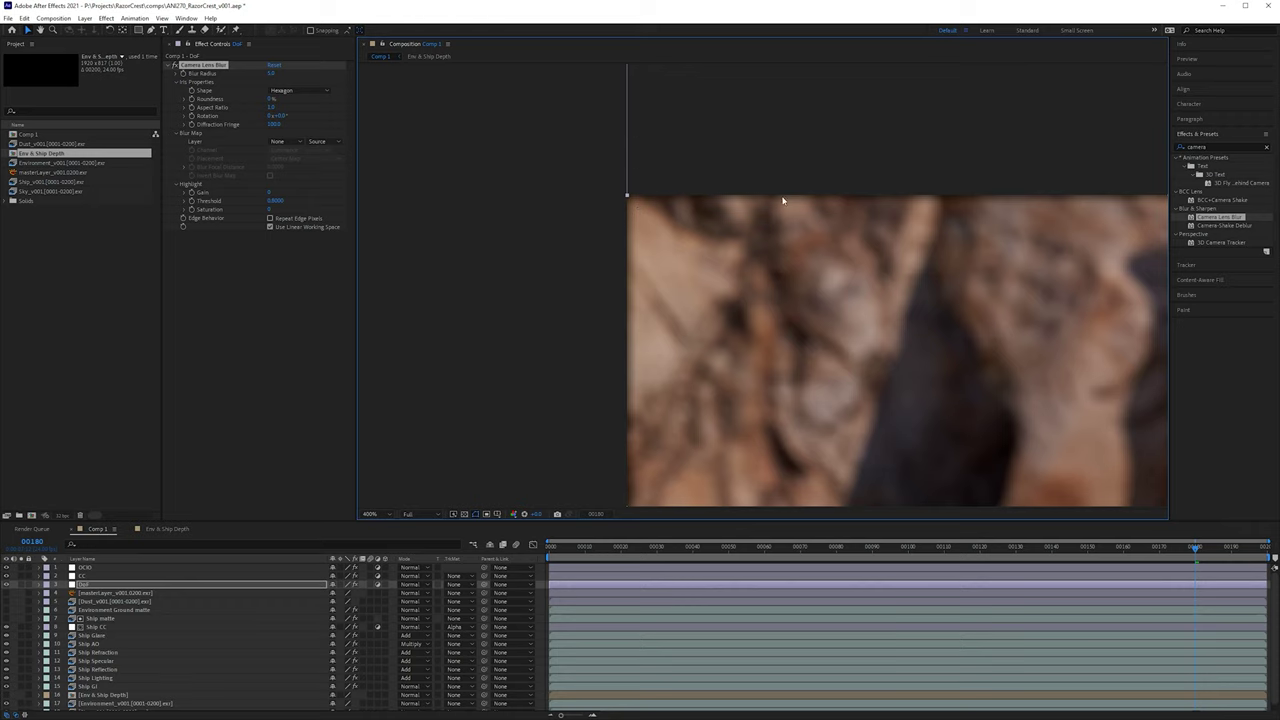
{"action": "left_click_drag", "start_coordinate": [785, 201], "coordinate": [699, 229]}
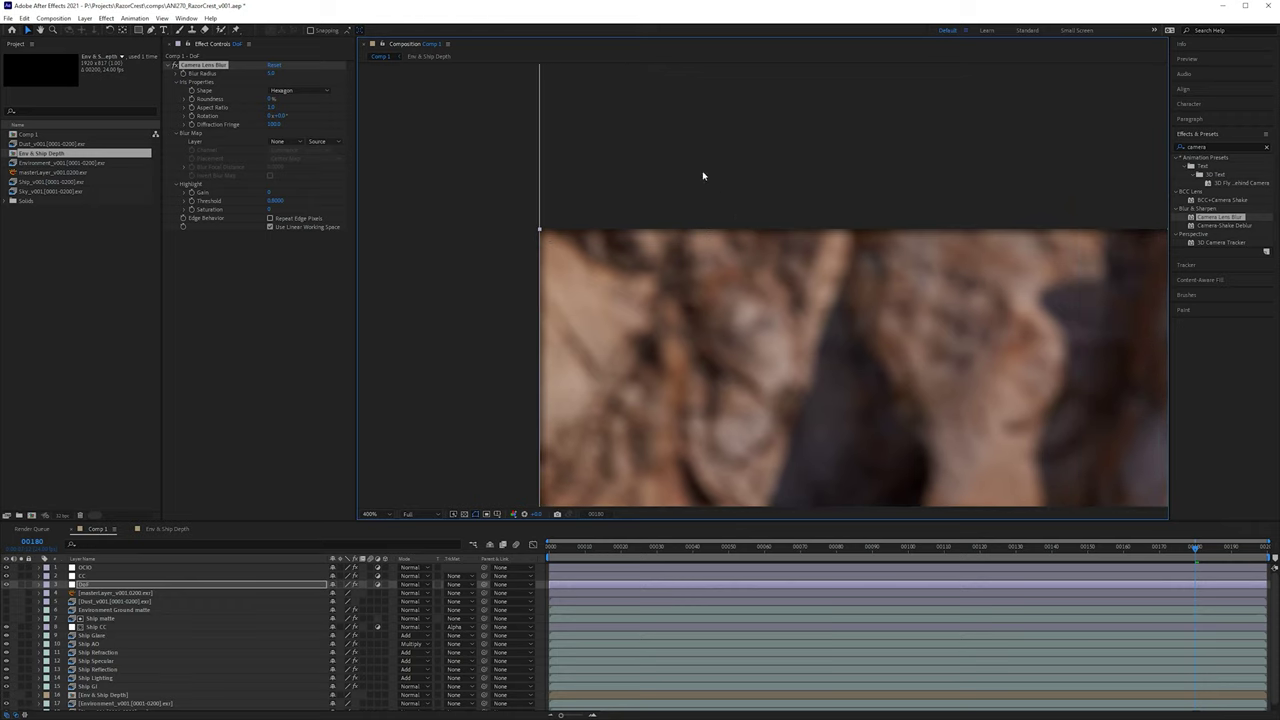
{"action": "left_click", "coordinate": [305, 222]}
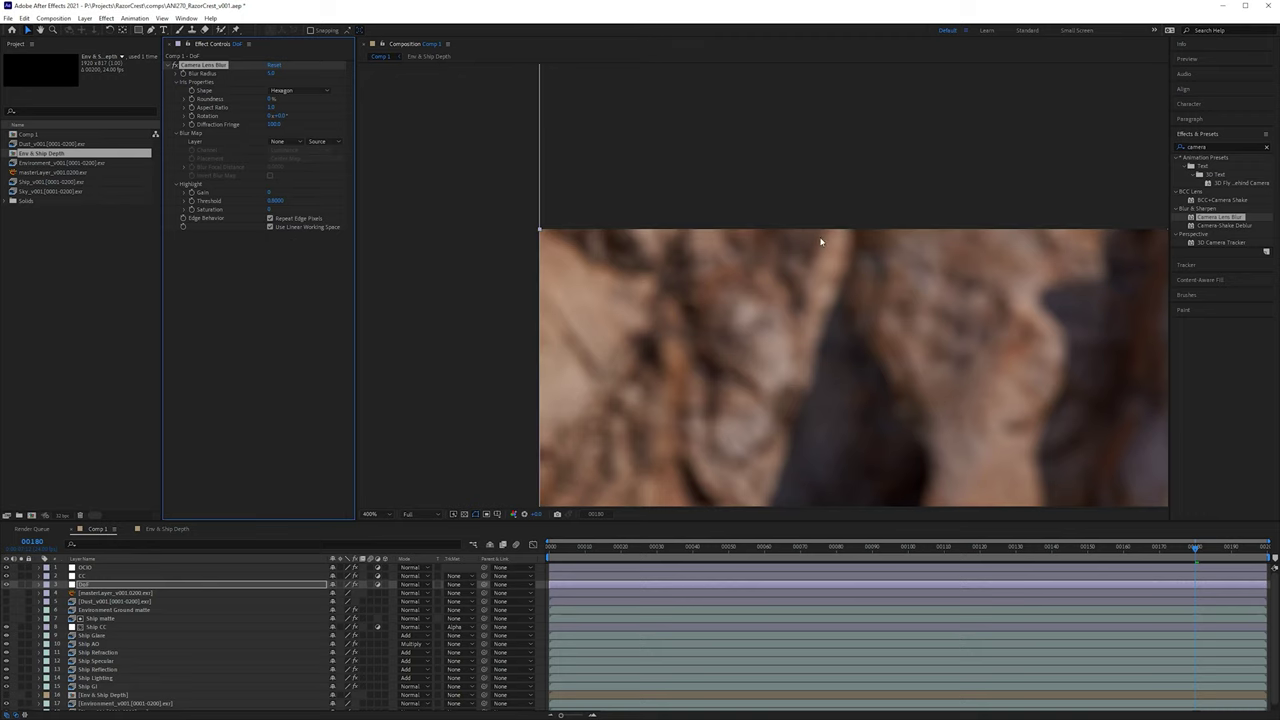
Step: Compare the cockpit and rock wall up close with Camera Lens Blur switched off and back on
{"action": "scroll", "coordinate": [930, 225], "scroll_direction": "down", "scroll_amount": 1}
{"action": "left_click_drag", "start_coordinate": [1035, 208], "coordinate": [640, 192]}
{"action": "scroll", "coordinate": [952, 207], "scroll_direction": "down", "scroll_amount": 1}
{"action": "left_click_drag", "start_coordinate": [1054, 210], "coordinate": [831, 151]}
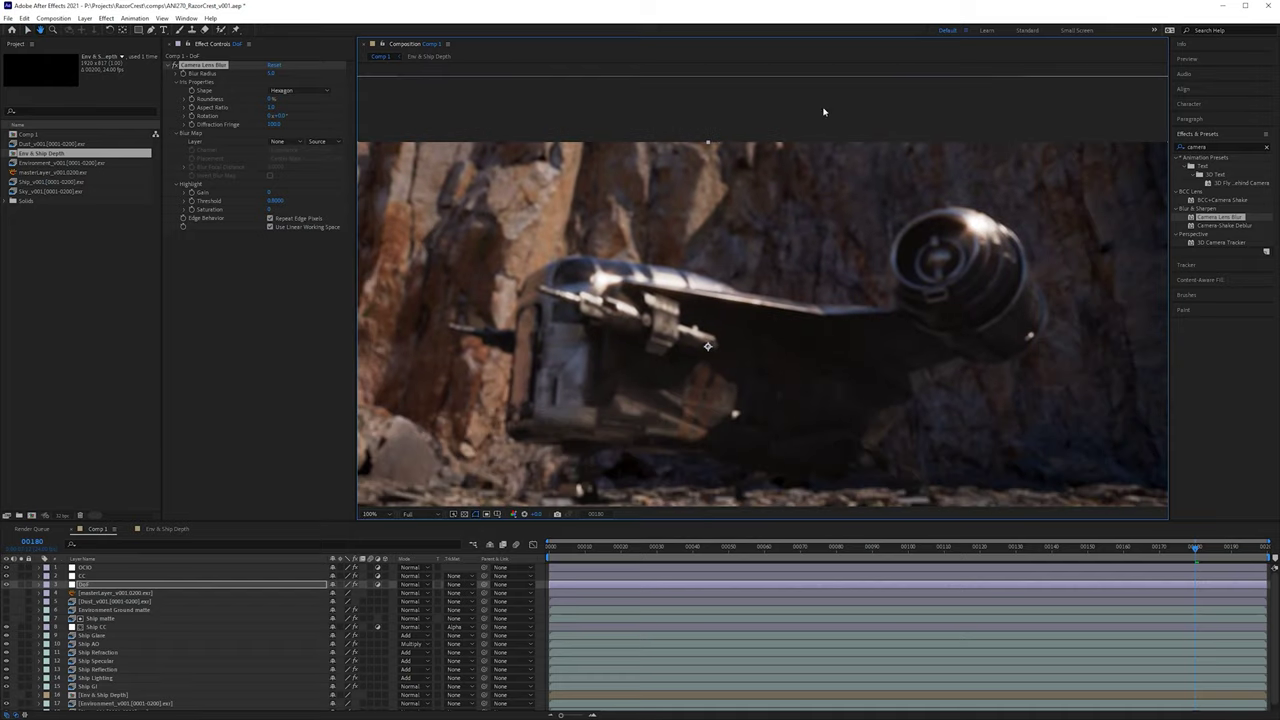
{"action": "left_click_drag", "start_coordinate": [714, 257], "coordinate": [797, 182]}
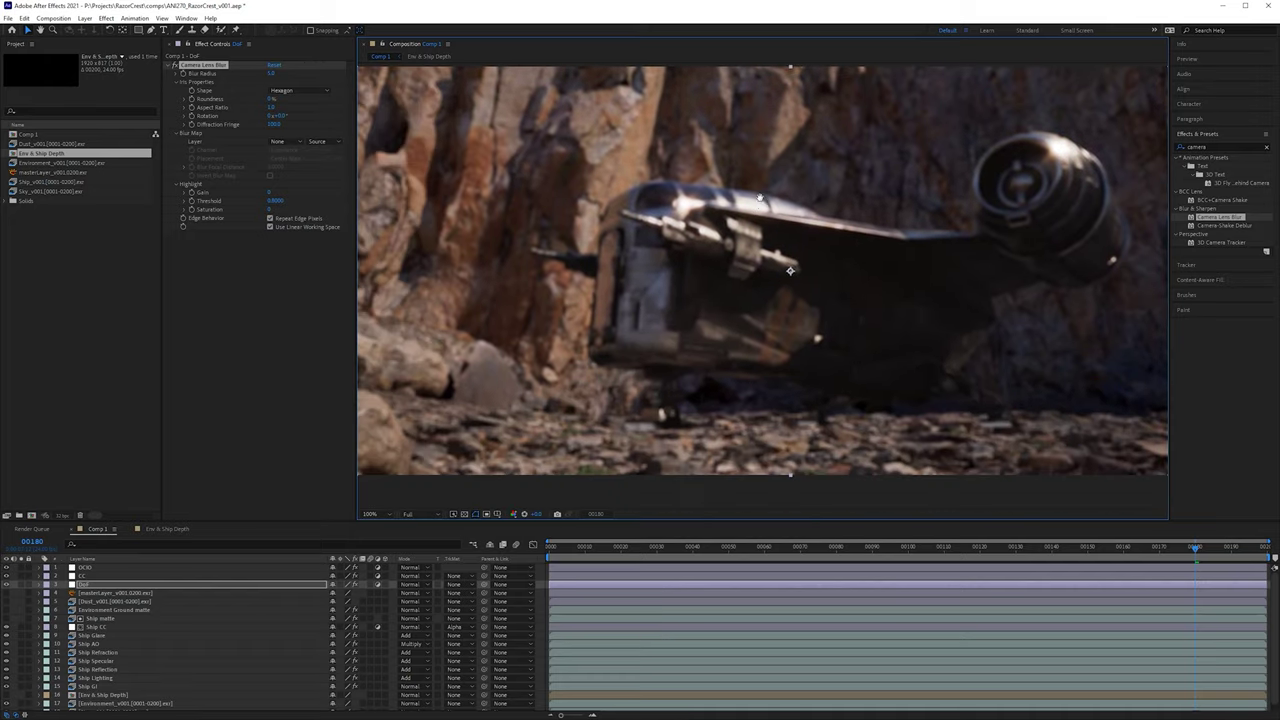
{"action": "scroll", "coordinate": [760, 198], "scroll_direction": "up", "scroll_amount": 1}
{"action": "scroll", "coordinate": [750, 158], "scroll_direction": "up", "scroll_amount": 1}
{"action": "scroll", "coordinate": [721, 165], "scroll_direction": "up", "scroll_amount": 1}
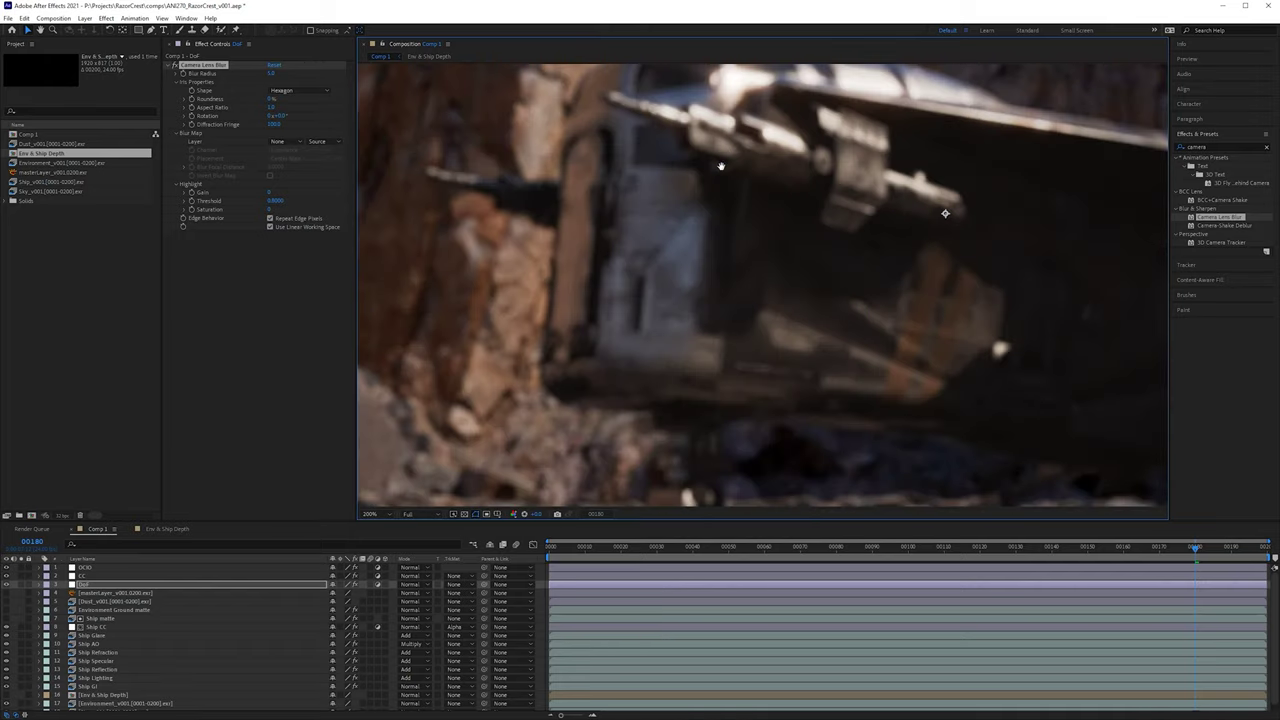
{"action": "left_click_drag", "start_coordinate": [721, 166], "coordinate": [761, 454]}
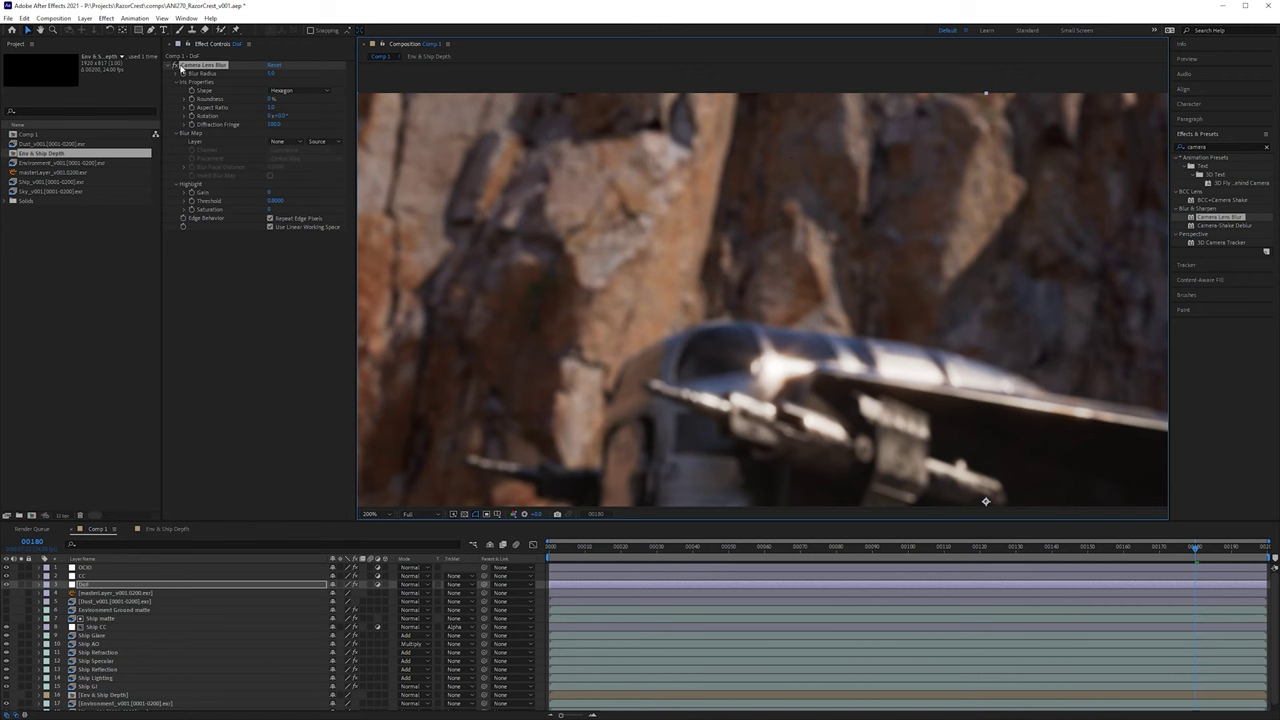
{"action": "left_click", "coordinate": [177, 66]}
{"action": "left_click", "coordinate": [177, 66]}
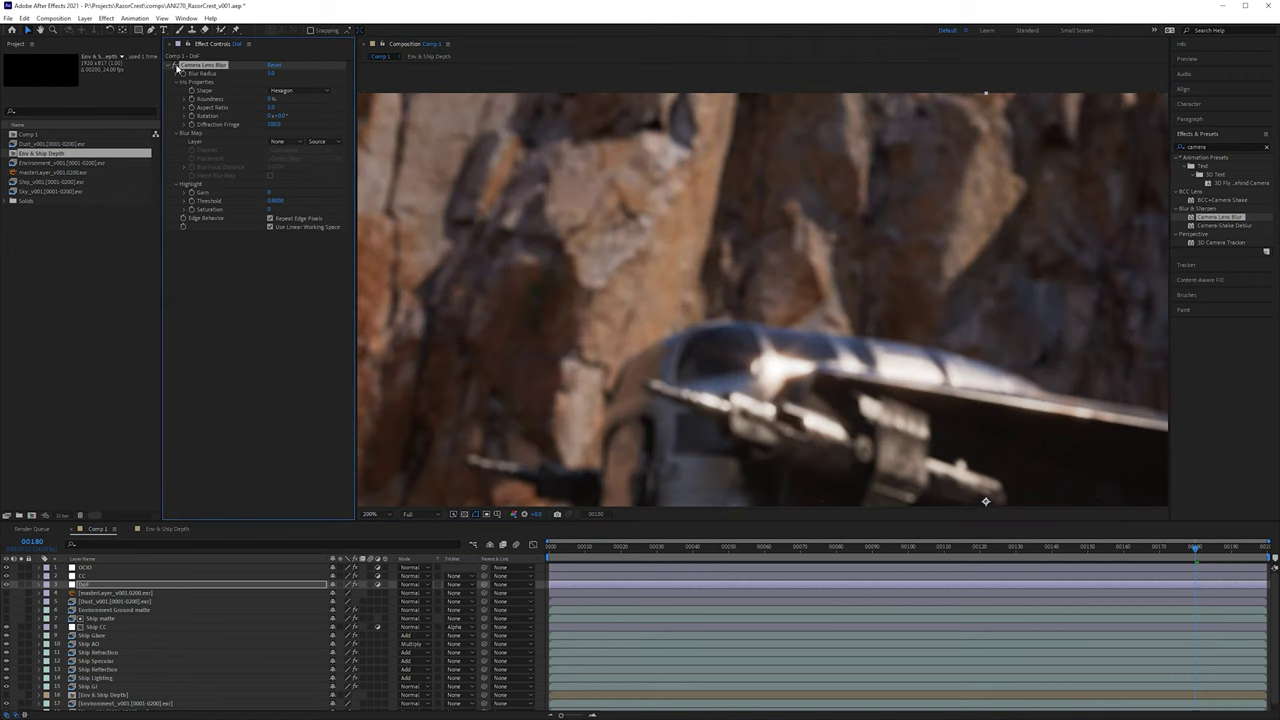
Step: Examine how the blur affects different parts of the ship and background across the frame
{"action": "scroll", "coordinate": [900, 452], "scroll_direction": "down", "scroll_amount": 1}
{"action": "left_click_drag", "start_coordinate": [904, 457], "coordinate": [982, 232]}
{"action": "scroll", "coordinate": [740, 305], "scroll_direction": "up", "scroll_amount": 1}
{"action": "left_click_drag", "start_coordinate": [516, 372], "coordinate": [334, 320]}
{"action": "left_click_drag", "start_coordinate": [820, 299], "coordinate": [420, 303]}
{"action": "left_click_drag", "start_coordinate": [1022, 294], "coordinate": [400, 246]}
{"action": "left_click_drag", "start_coordinate": [632, 385], "coordinate": [1150, 374]}
{"action": "scroll", "coordinate": [800, 338], "scroll_direction": "down", "scroll_amount": 1}
{"action": "left_click_drag", "start_coordinate": [794, 337], "coordinate": [962, 464]}
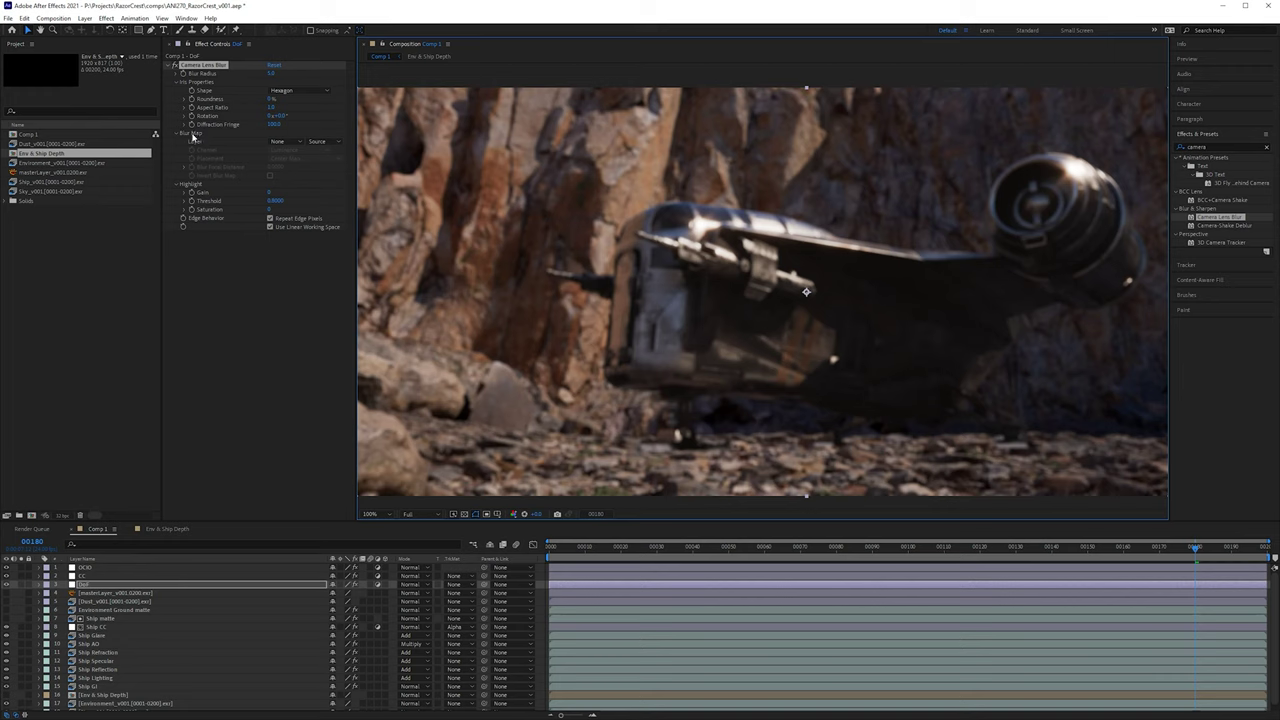
Step: Use the Env & Ship Depth layer with Effects & Masks as the blur map and fit the whole frame in view
{"action": "left_click", "coordinate": [282, 142]}
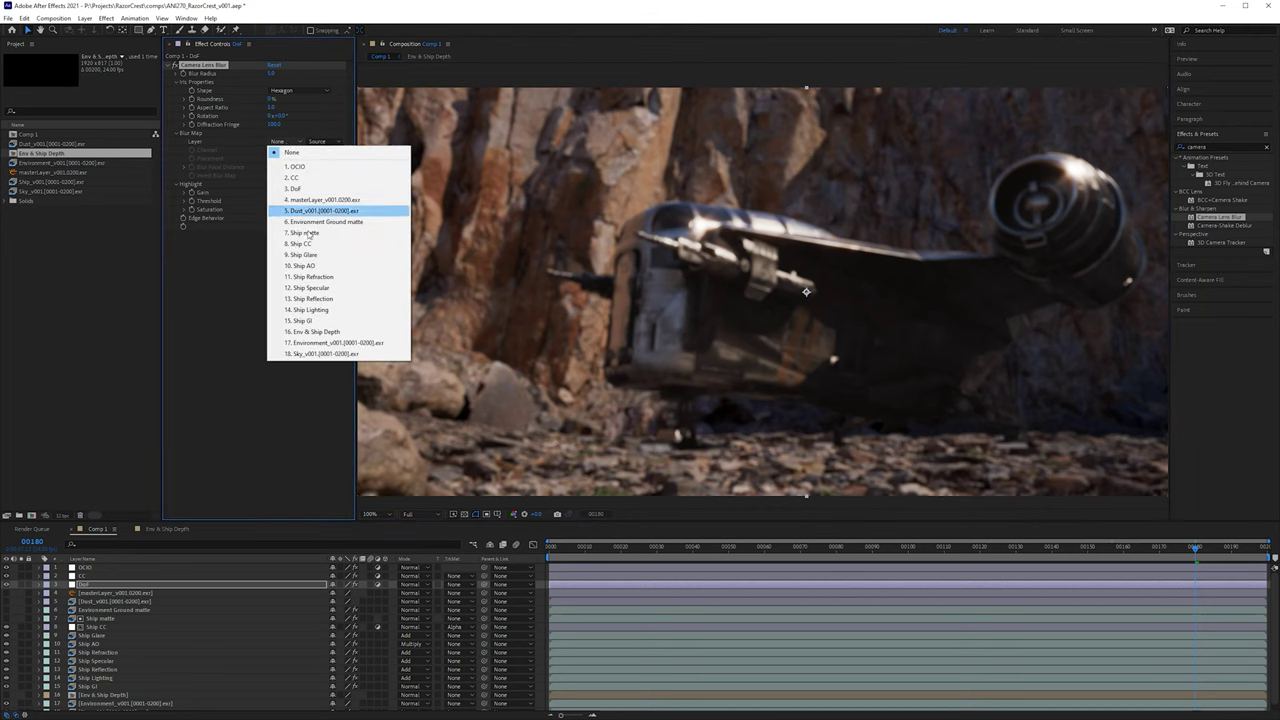
{"action": "left_click", "coordinate": [337, 332]}
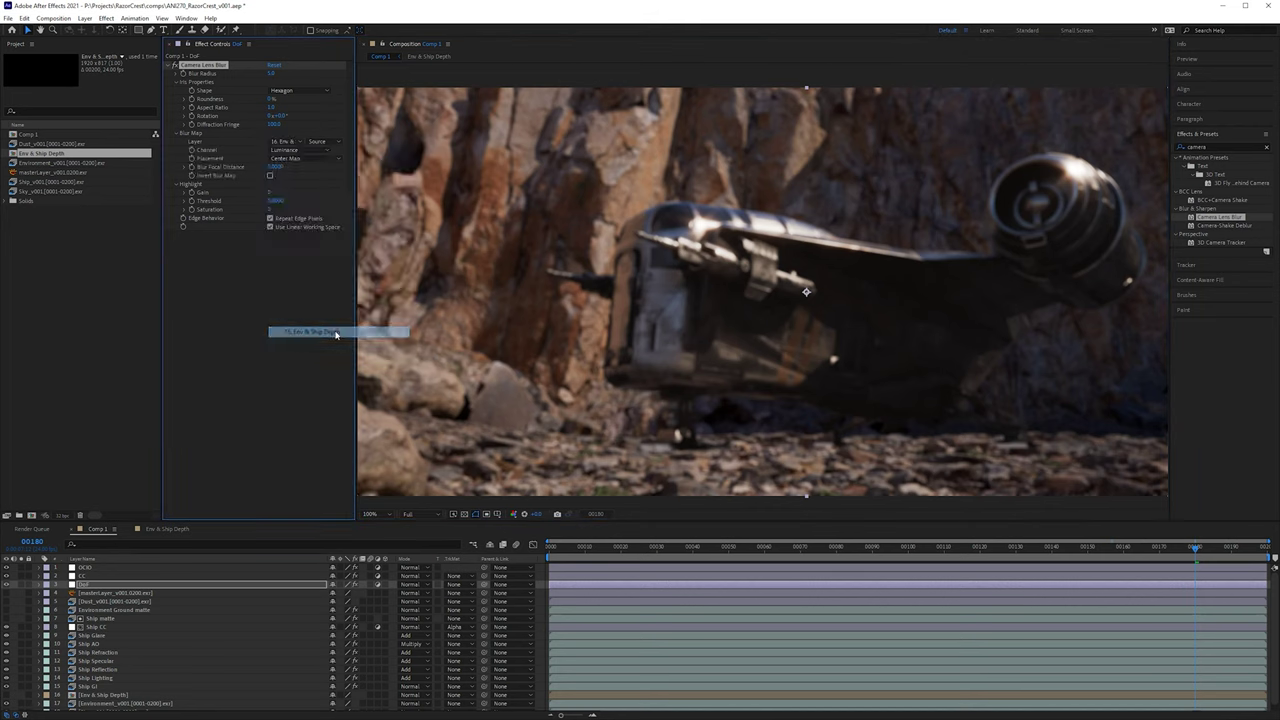
{"action": "left_click", "coordinate": [320, 142]}
{"action": "left_click", "coordinate": [341, 174]}
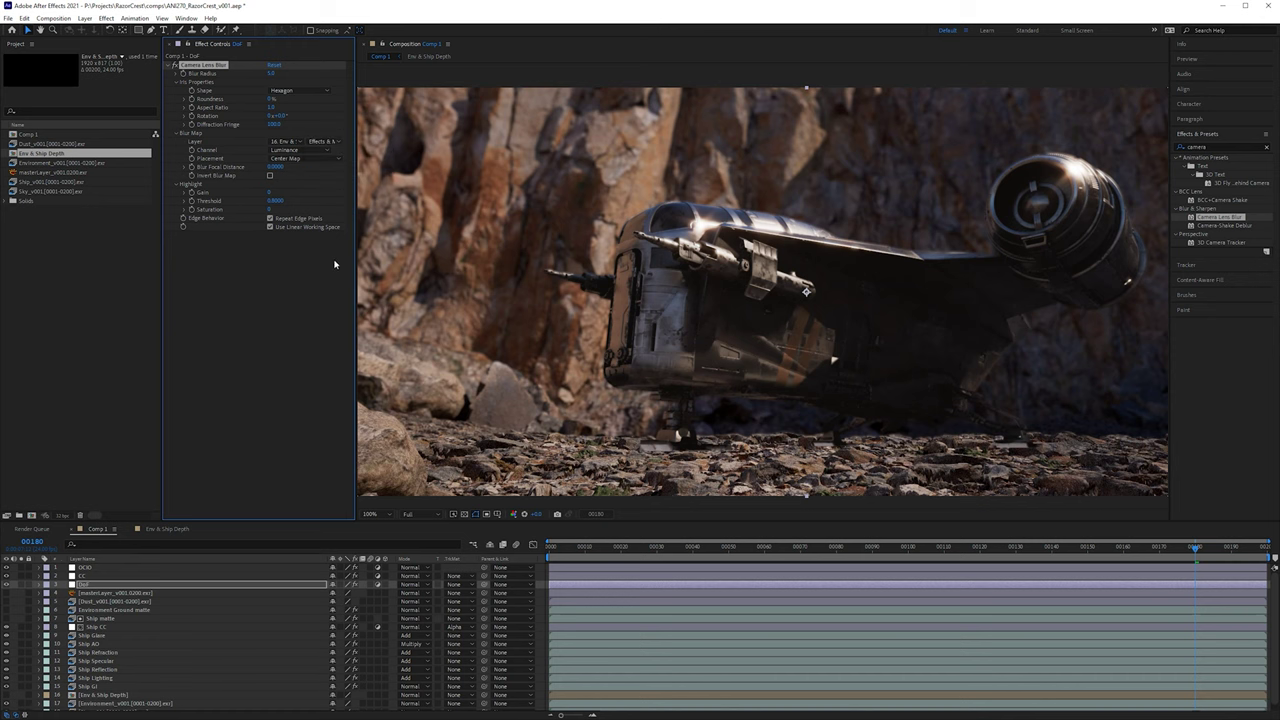
{"action": "key", "text": "shift+slash"}
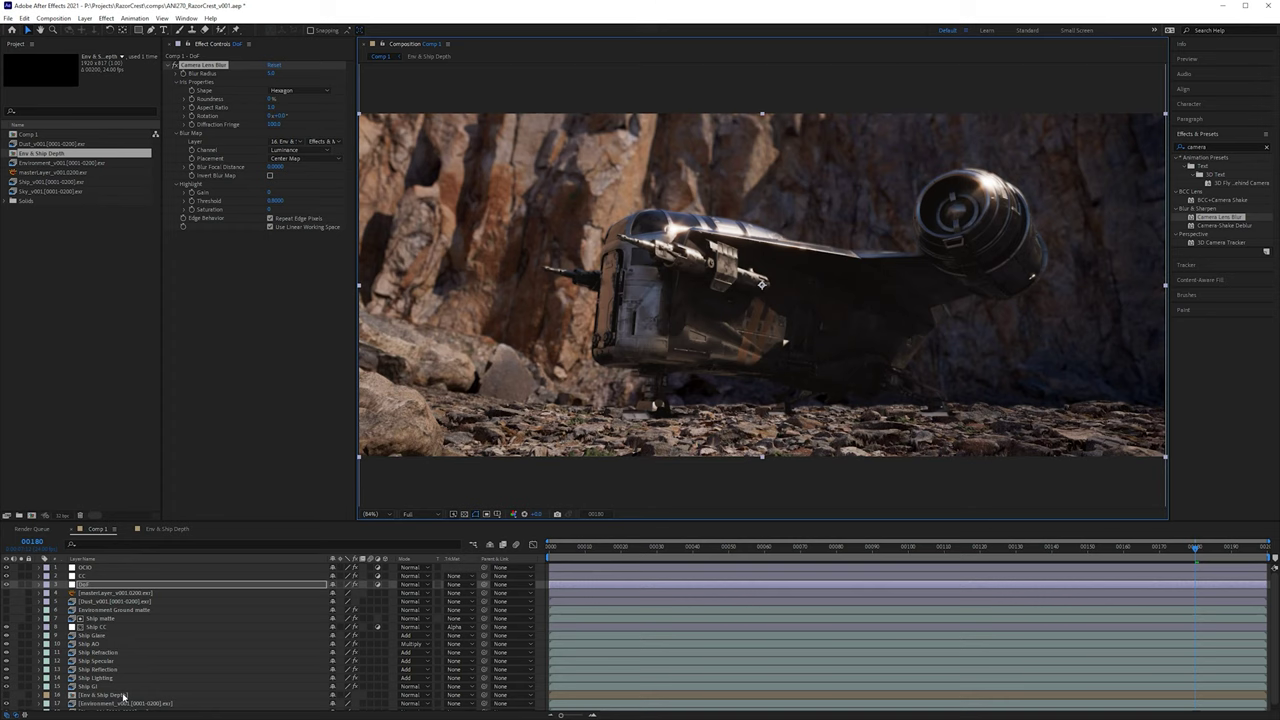
Step: Open the Env & Ship Depth composition to check its Depth CC curve and return to Comp 1
{"action": "left_click", "coordinate": [122, 695]}
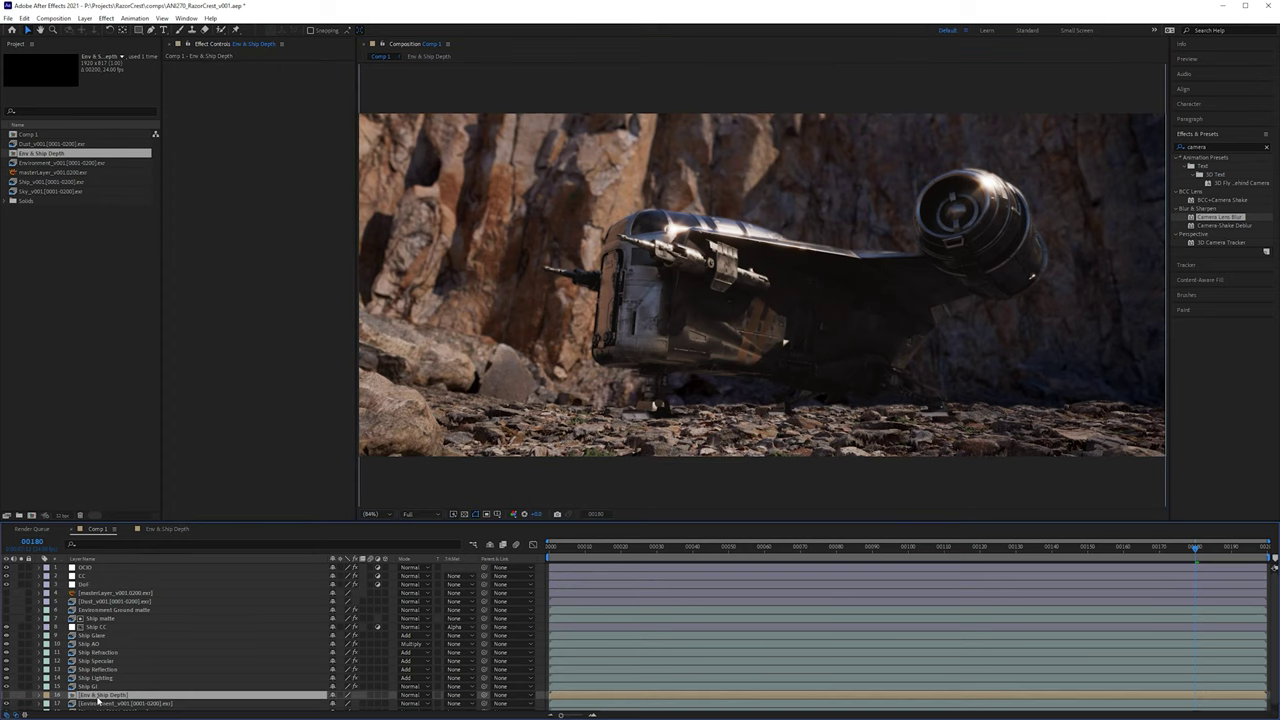
{"action": "double_click", "coordinate": [99, 696]}
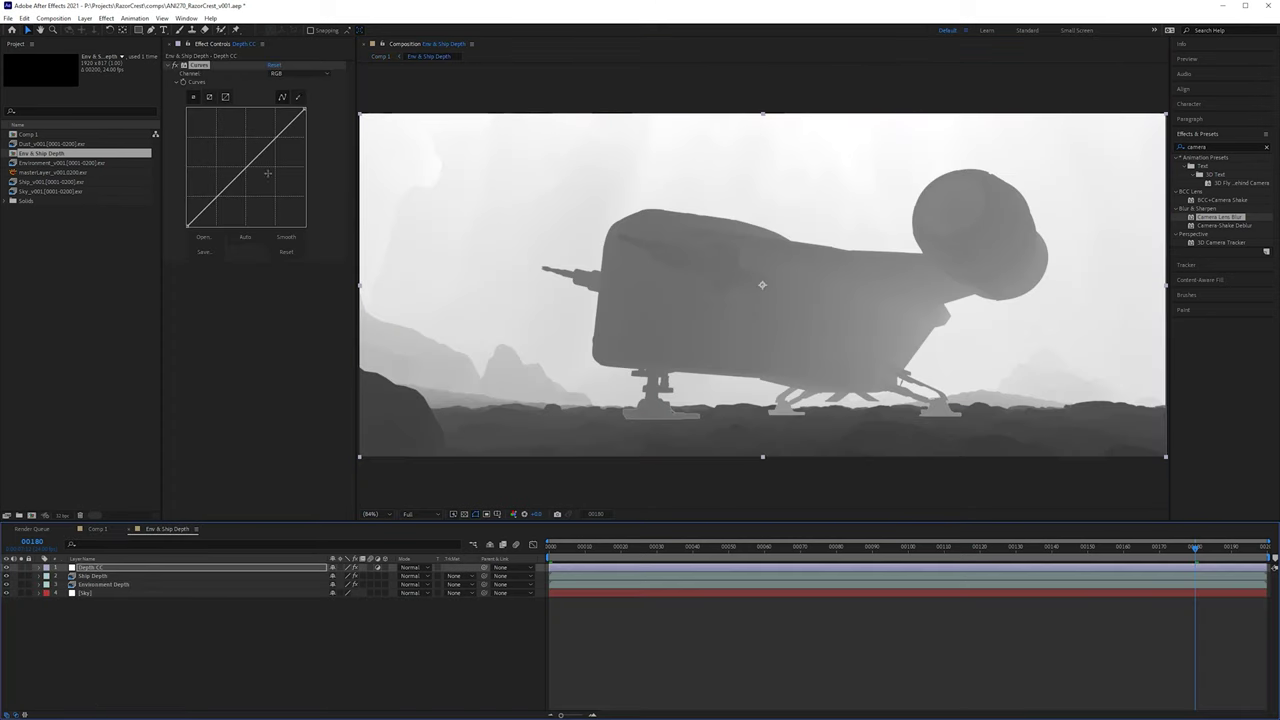
{"action": "left_click_drag", "start_coordinate": [245, 168], "coordinate": [294, 300]}
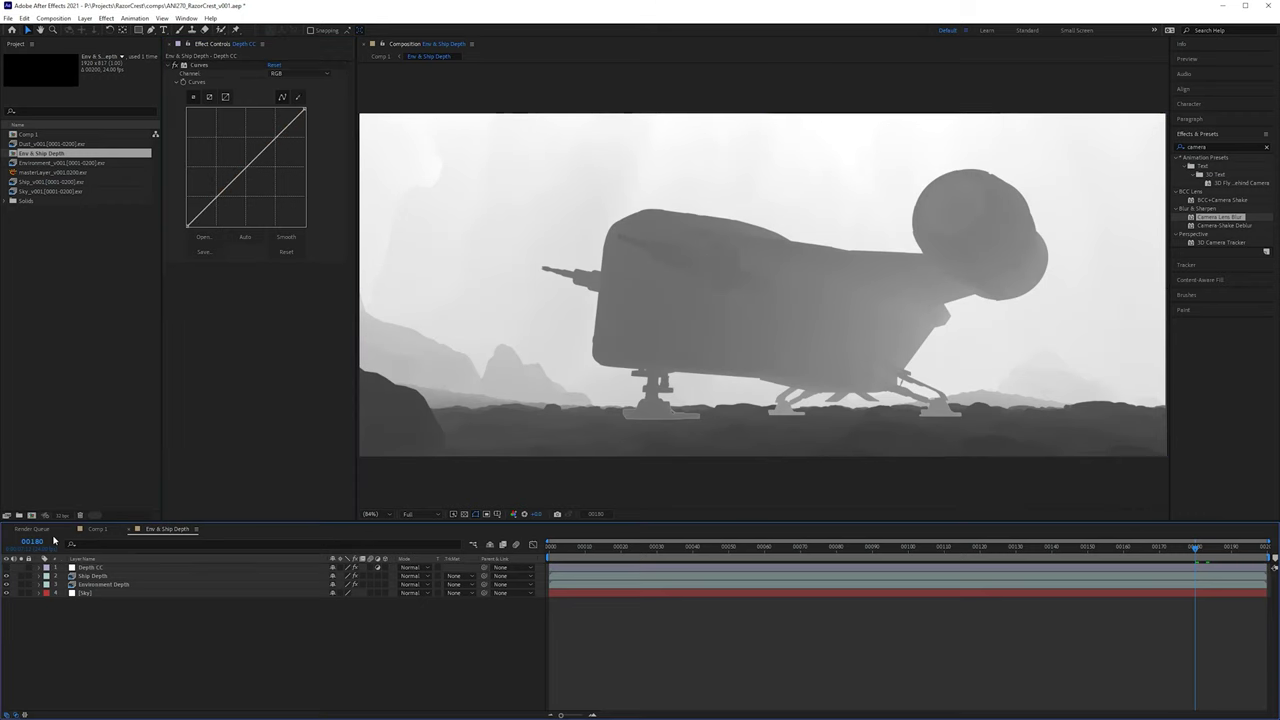
{"action": "left_click", "coordinate": [97, 528]}
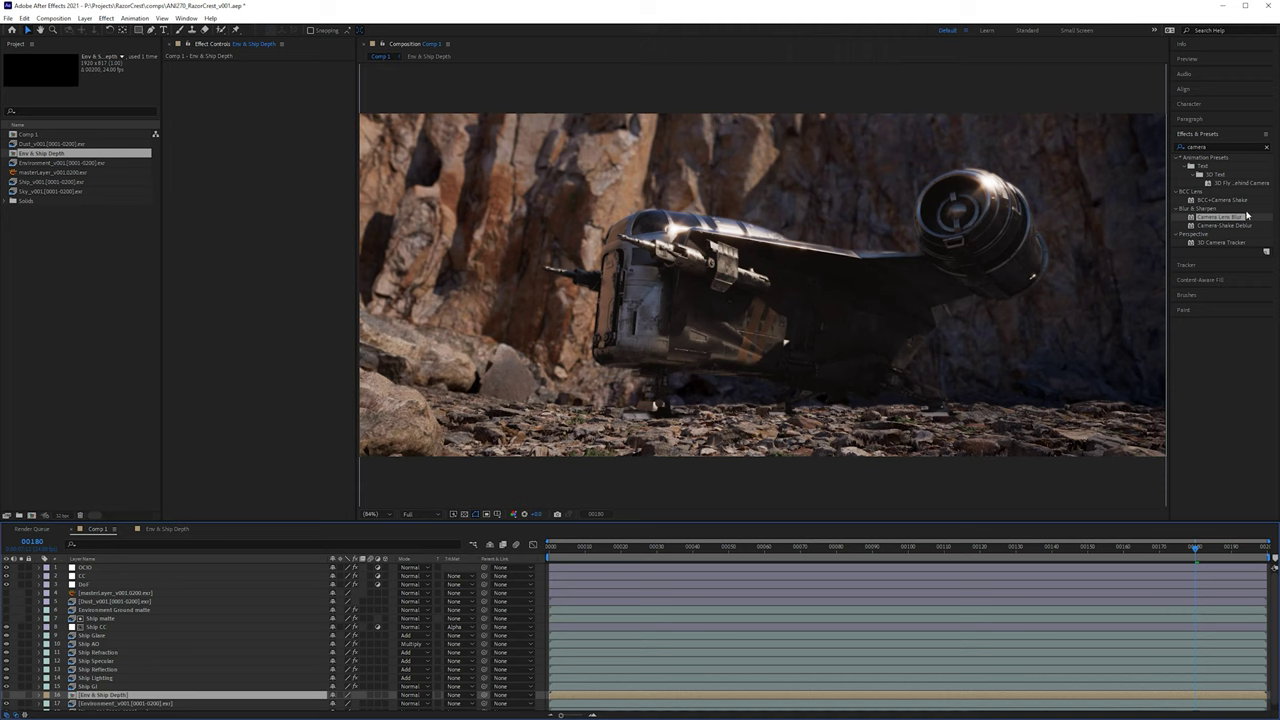
Step: Search the effects for "curves" and apply Curves to the Env & Ship Depth layer in Comp 1
{"action": "double_click", "coordinate": [1236, 148]}
{"action": "type", "text": "cur"}
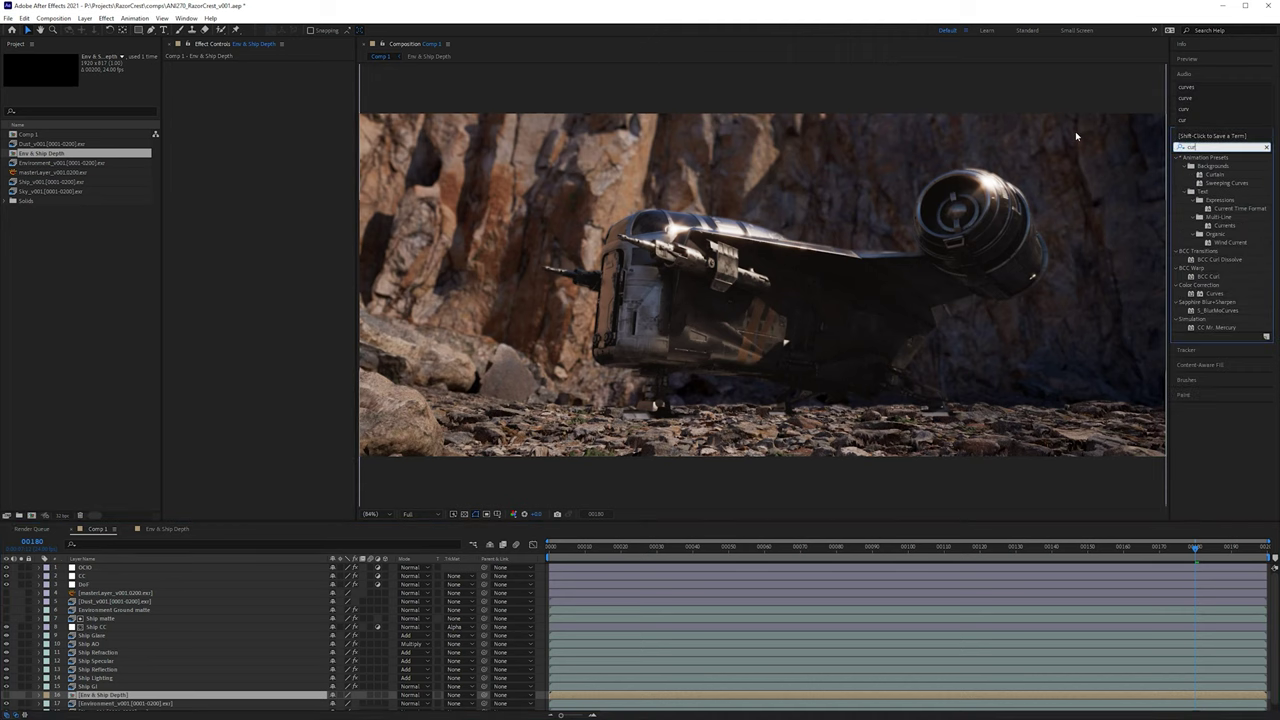
{"action": "type", "text": "ves"}
{"action": "left_click_drag", "start_coordinate": [1216, 192], "coordinate": [108, 703]}
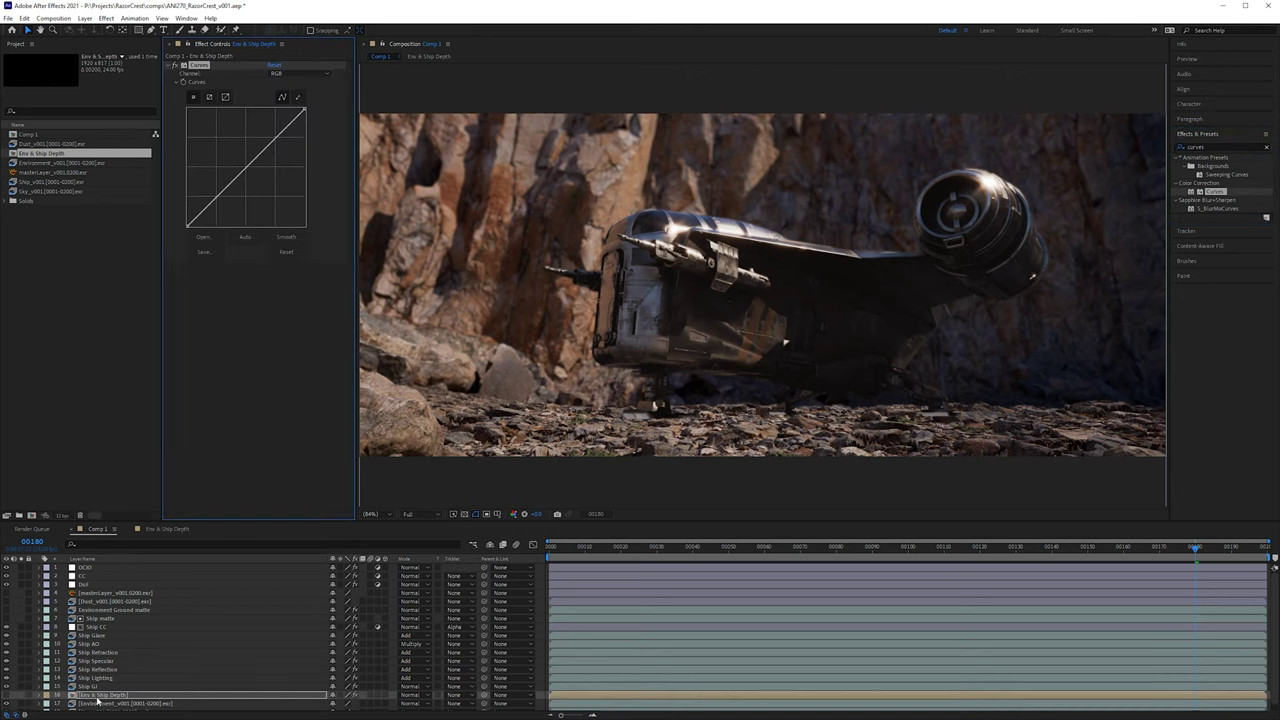
{"action": "left_click", "coordinate": [97, 697]}
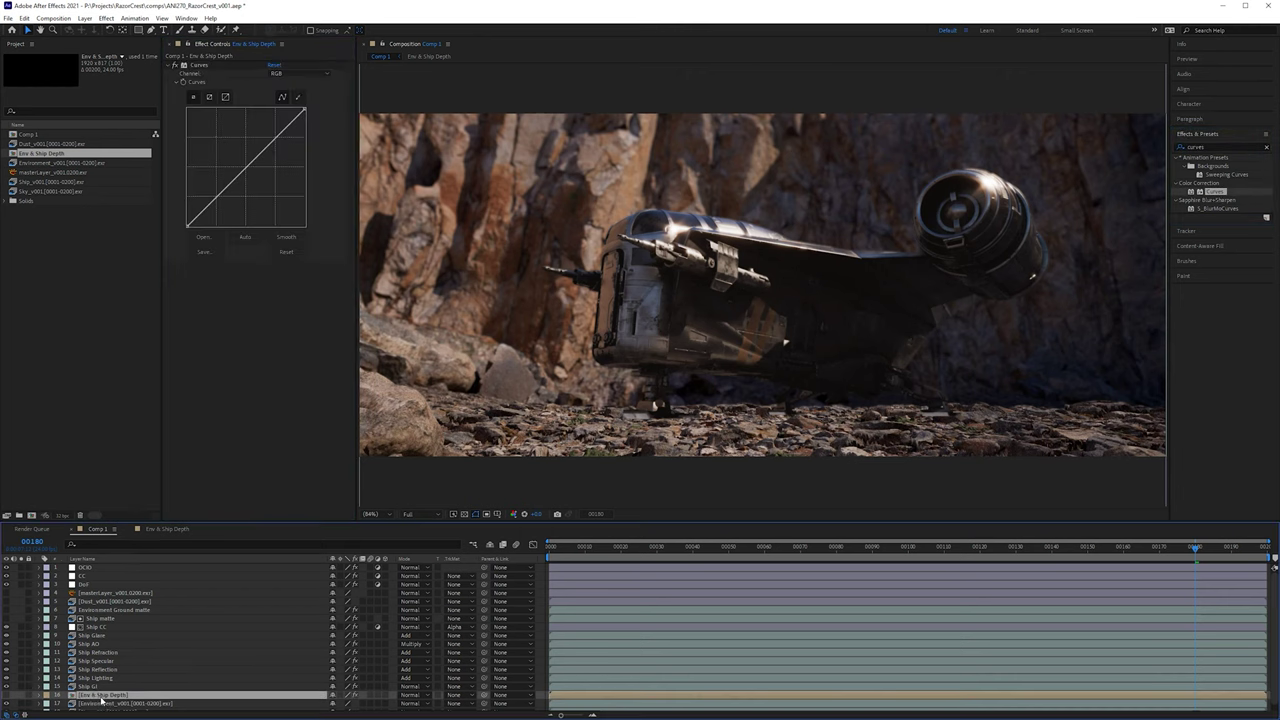
Step: Choose Effects & Masks again as the DoF blur map source and select the Env & Ship Depth layer's Curves
{"action": "left_click", "coordinate": [85, 586]}
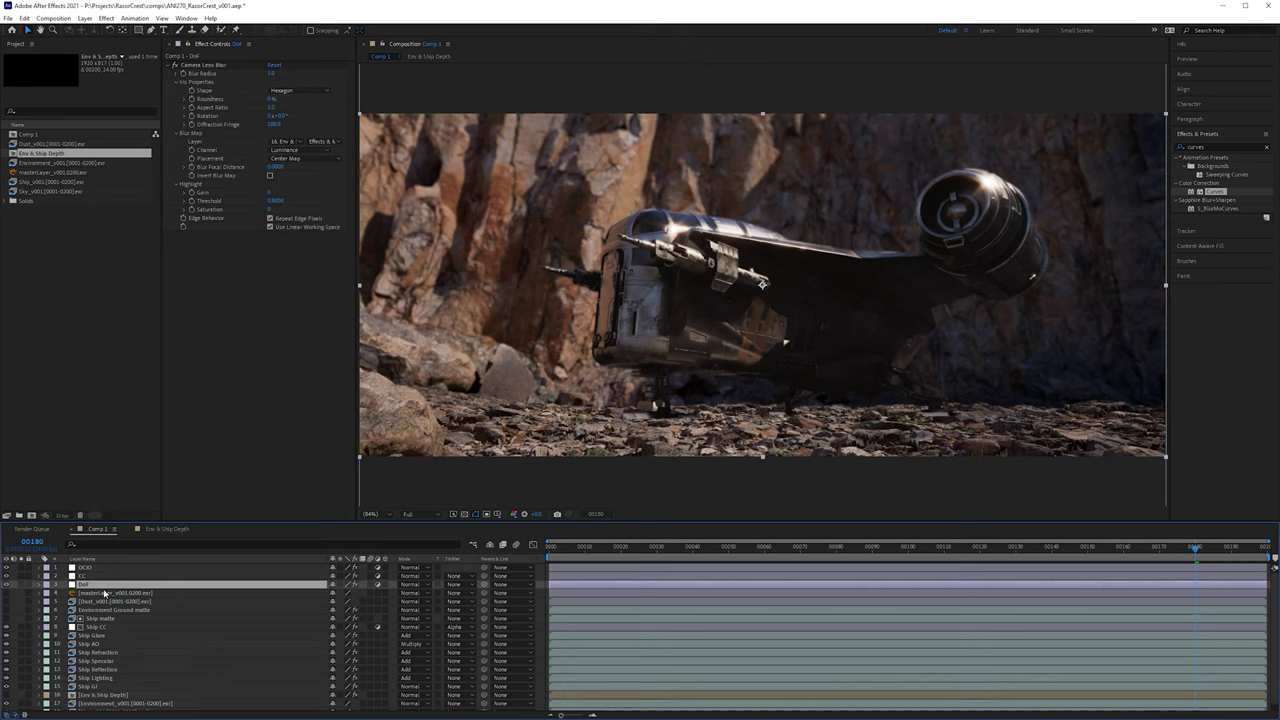
{"action": "left_click", "coordinate": [324, 141]}
{"action": "left_click", "coordinate": [344, 175]}
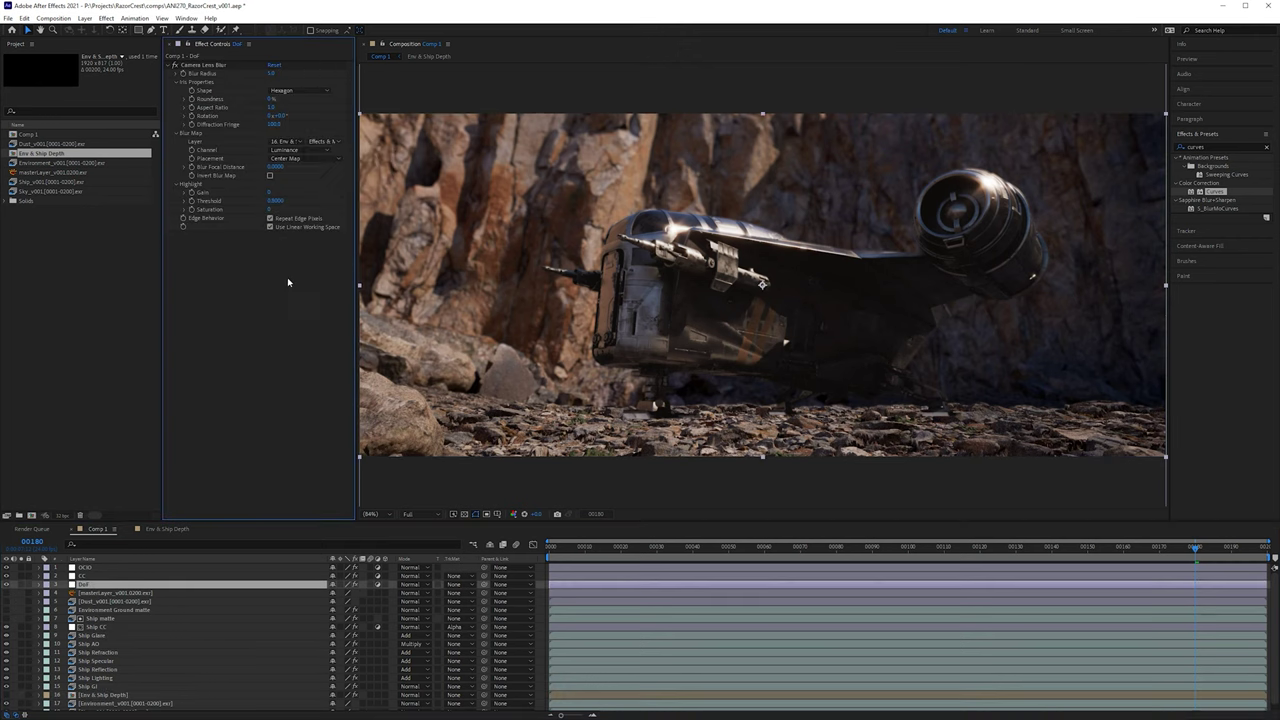
{"action": "left_click", "coordinate": [106, 694]}
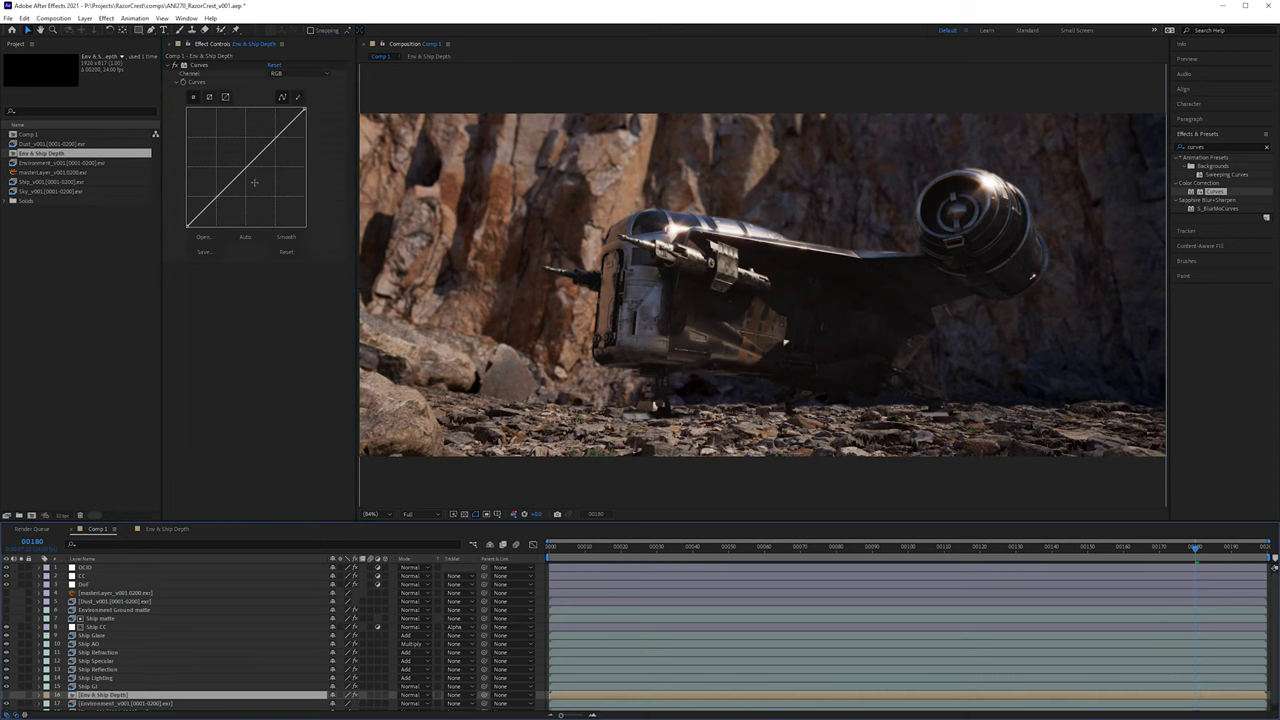
Step: Try moving the white point of the Env & Ship Depth curve far toward the shadows, check the soloed layer, and restore the point
{"action": "left_click", "coordinate": [305, 108]}
{"action": "left_click_drag", "start_coordinate": [305, 108], "coordinate": [190, 17]}
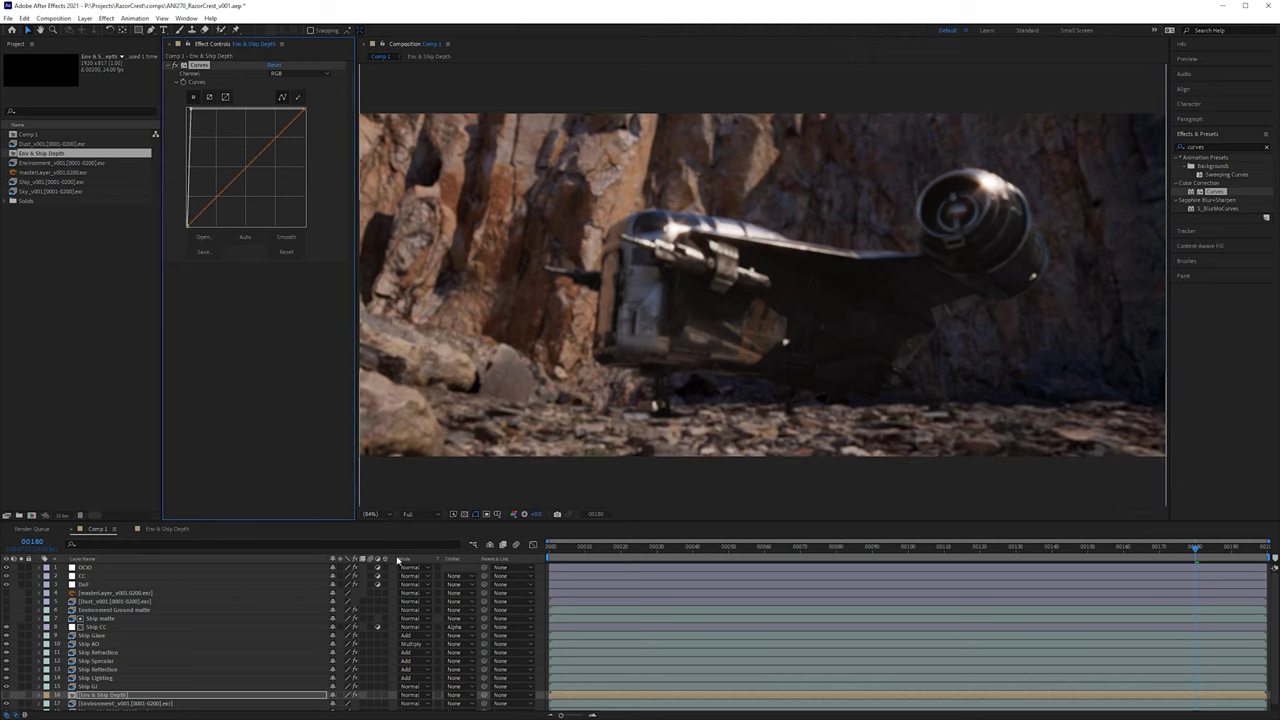
{"action": "left_click", "coordinate": [22, 697]}
{"action": "left_click", "coordinate": [22, 697]}
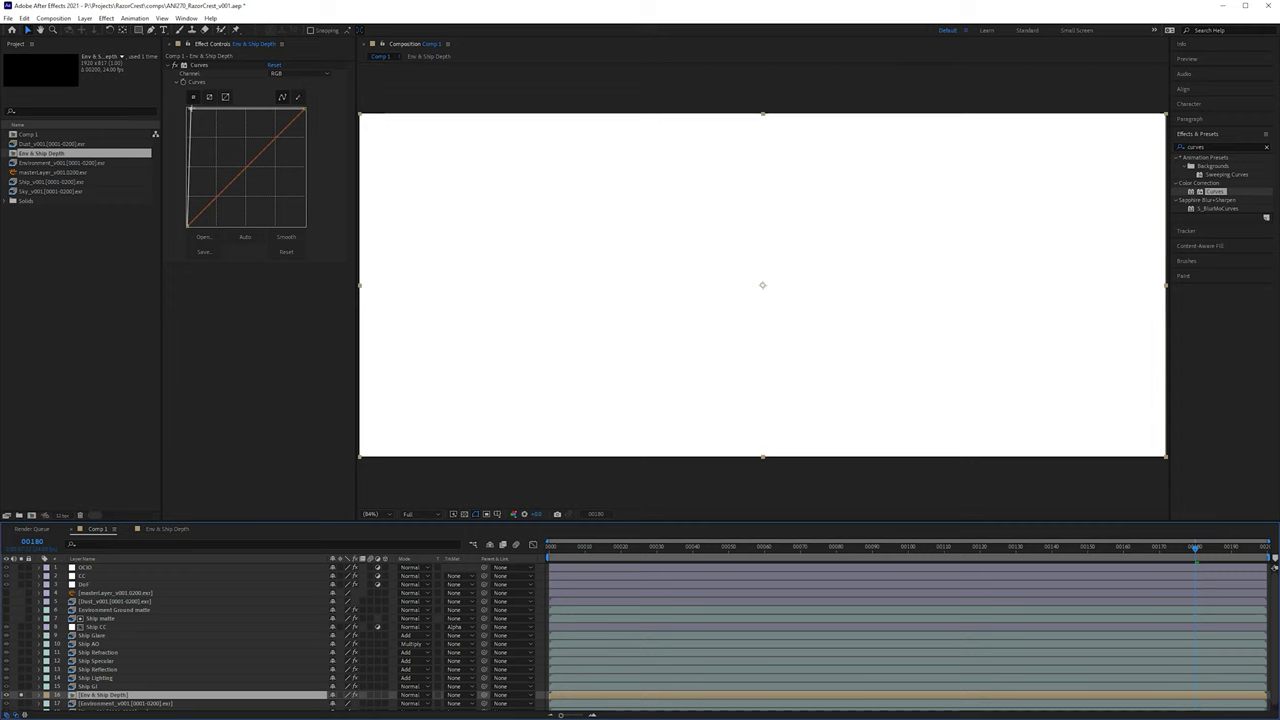
{"action": "left_click_drag", "start_coordinate": [190, 108], "coordinate": [356, 92]}
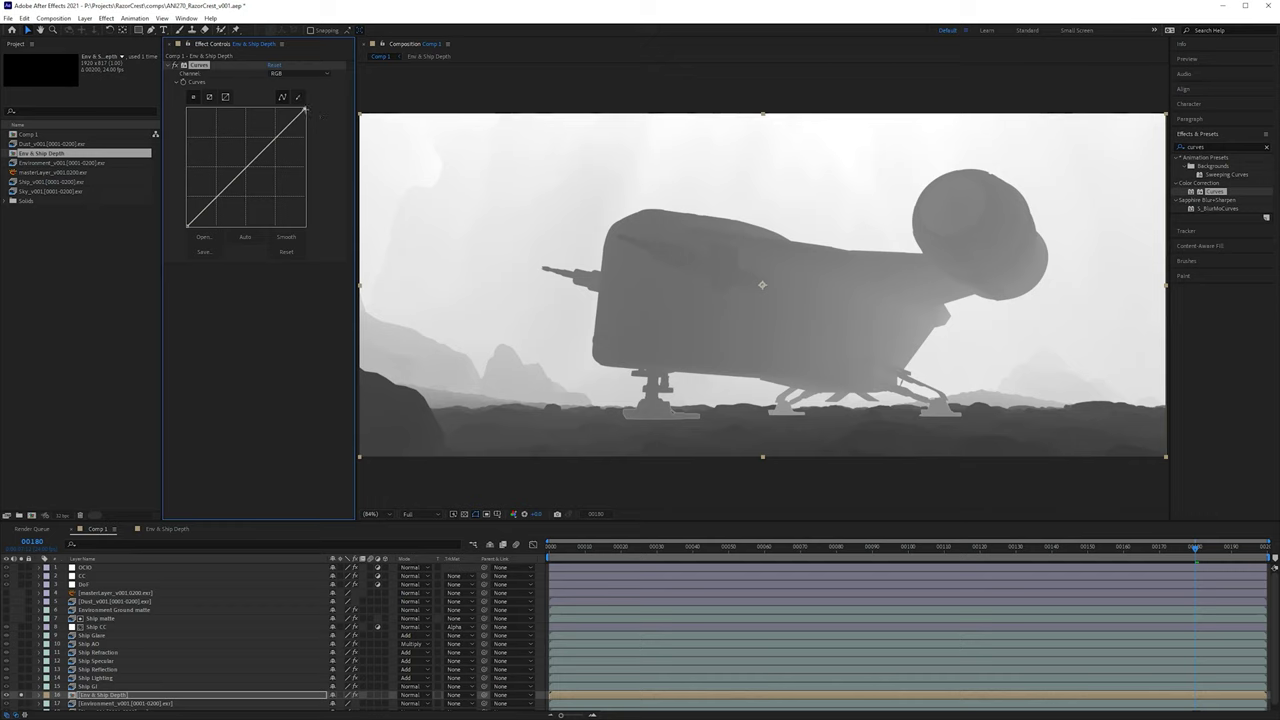
Step: Try moving the depth curve's black point to the highlight end, compare the composite with the layer shown and hidden, and restore the linear curve
{"action": "left_click_drag", "start_coordinate": [187, 227], "coordinate": [335, 277]}
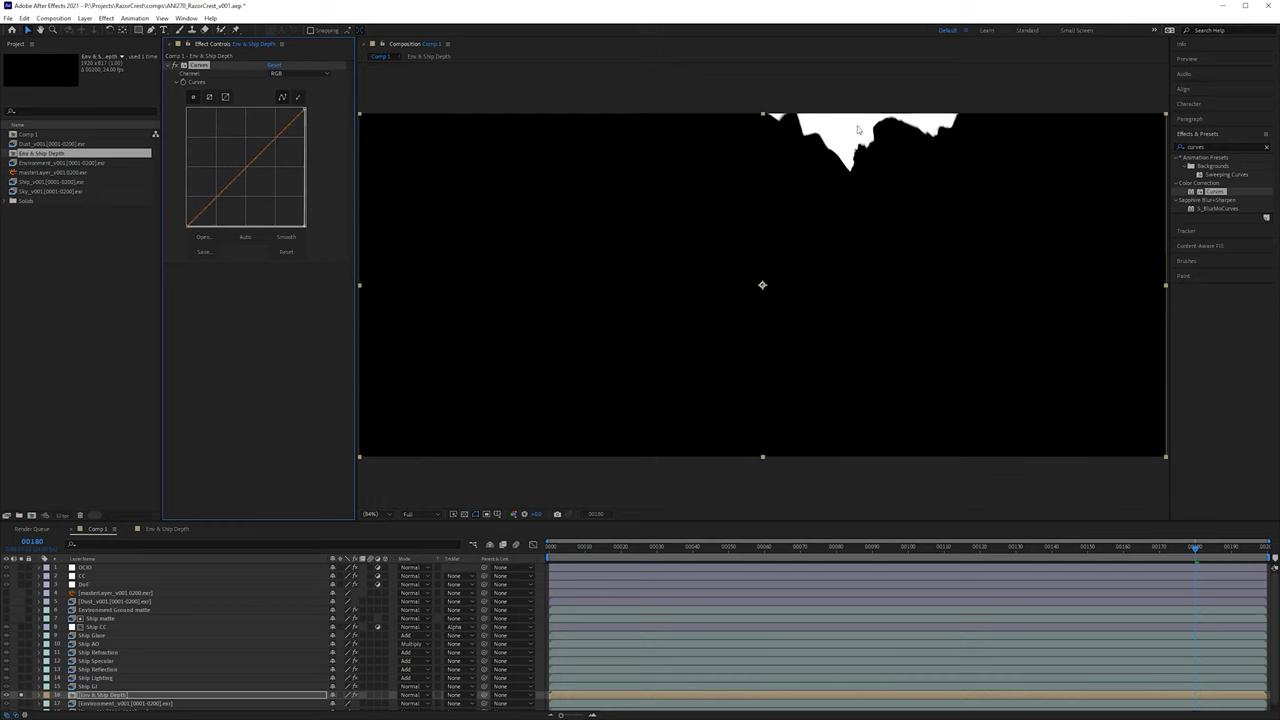
{"action": "left_click", "coordinate": [20, 699]}
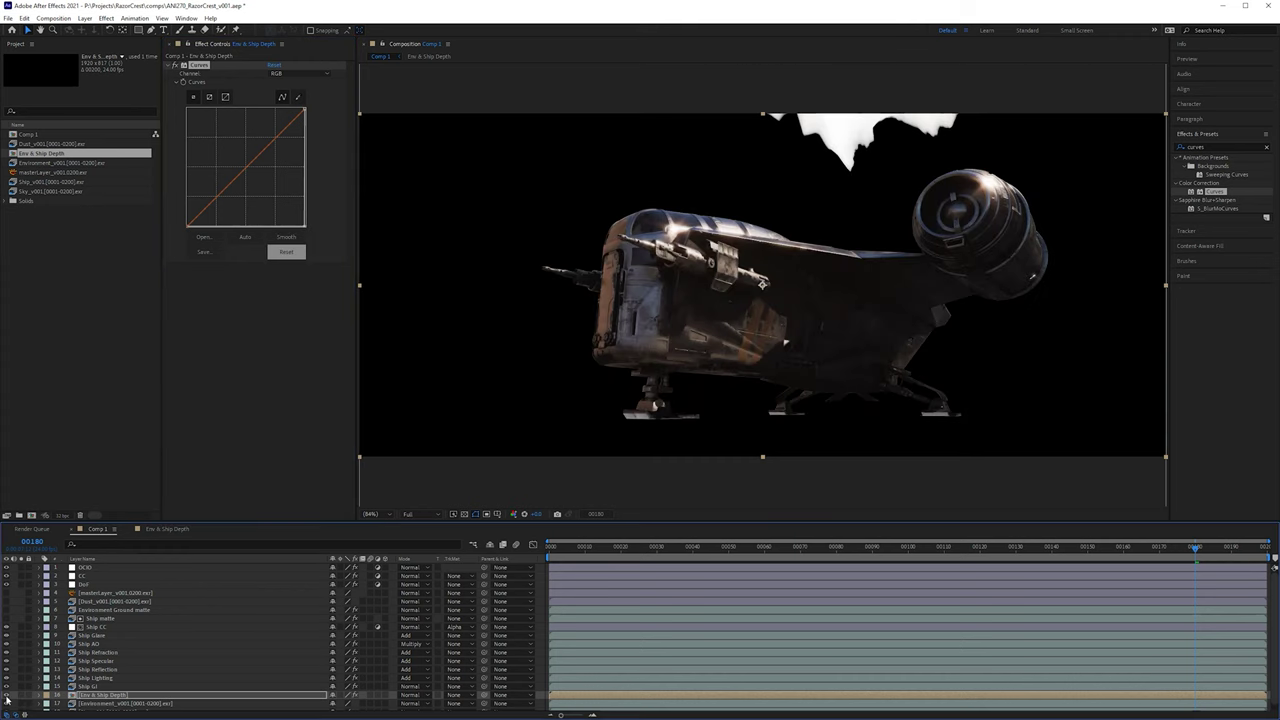
{"action": "left_click", "coordinate": [7, 702]}
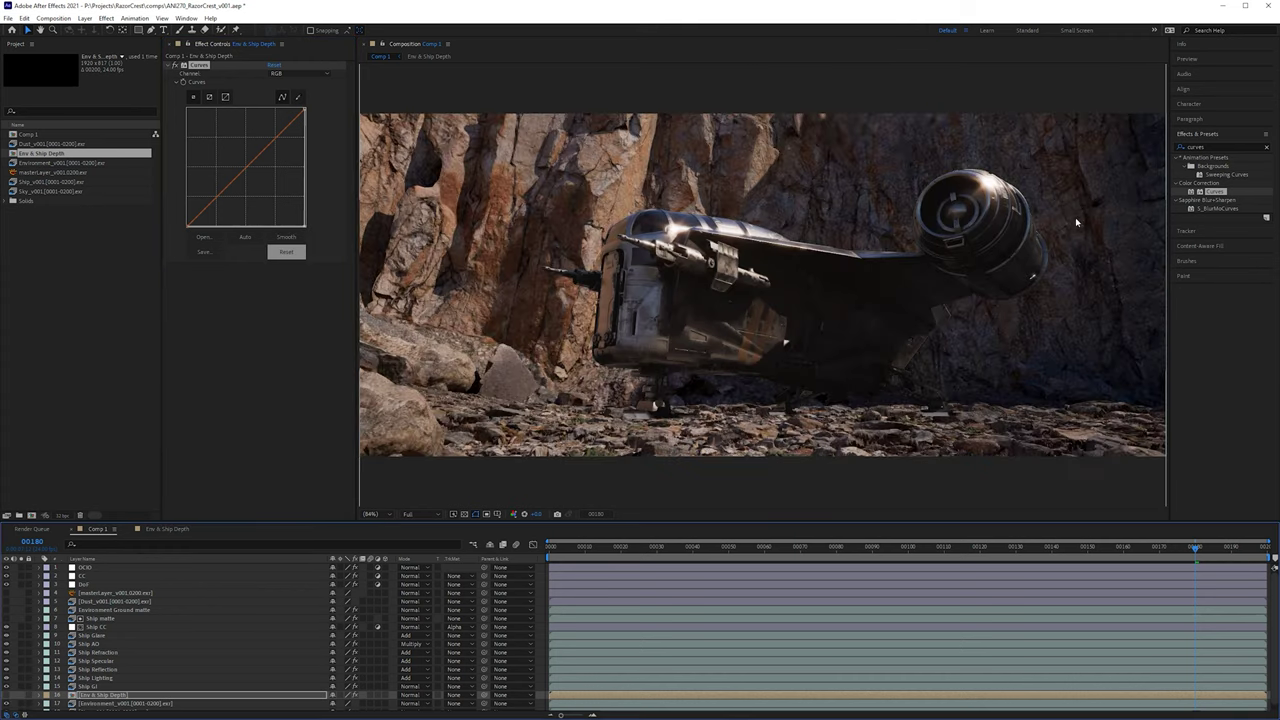
{"action": "left_click", "coordinate": [7, 702]}
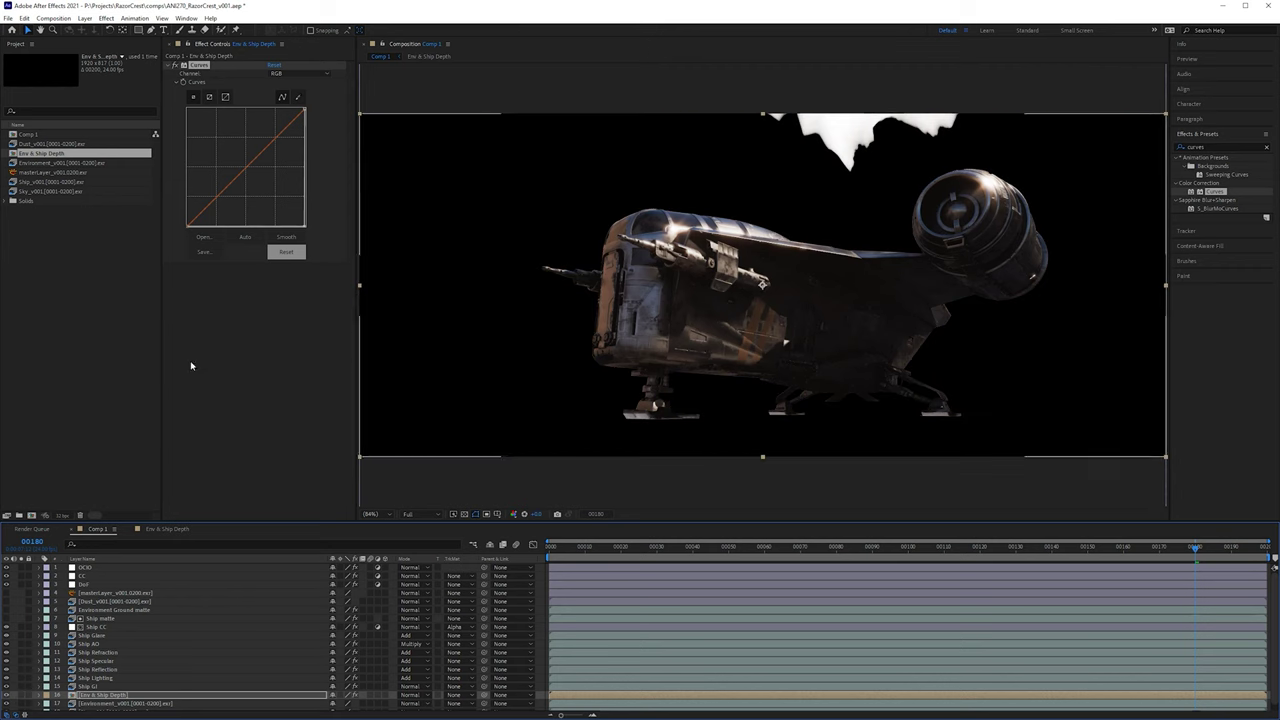
{"action": "left_click", "coordinate": [267, 72]}
{"action": "key", "text": "ctrl+z"}
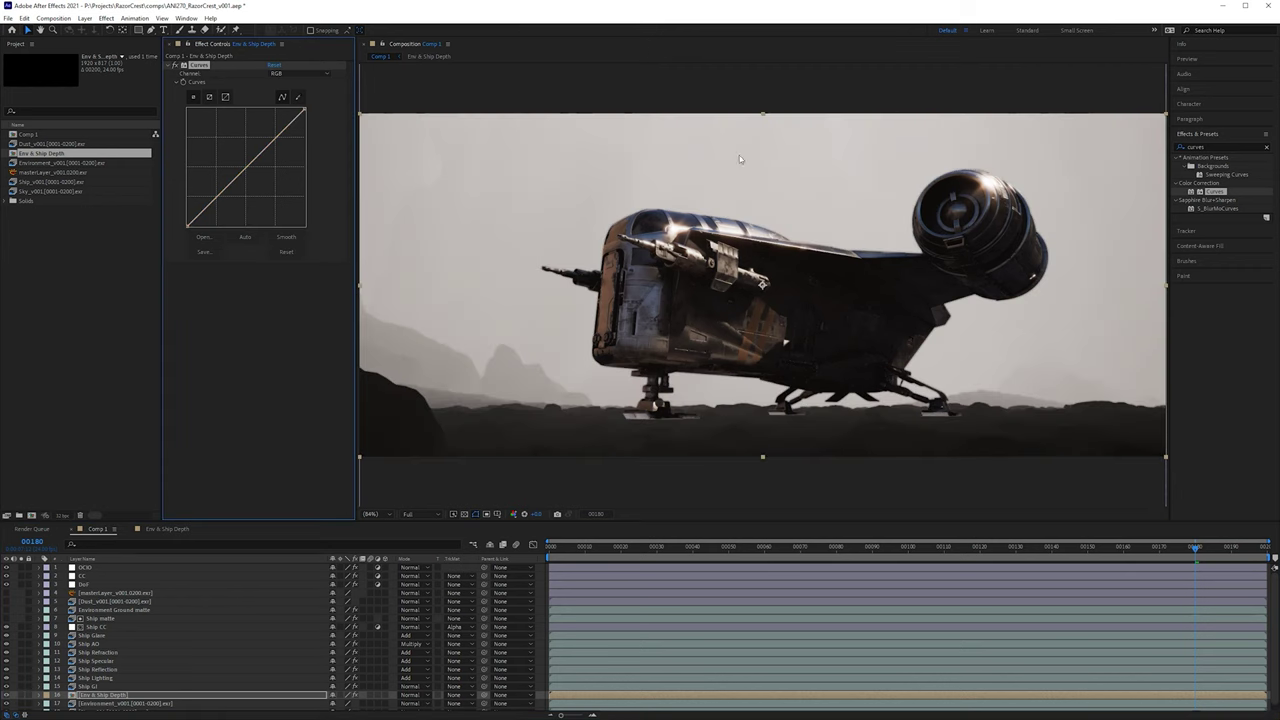
{"action": "left_click", "coordinate": [7, 695]}
Step: Raise the Camera Lens Blur radius on the DoF layer for a much stronger blur around the ship's front
{"action": "left_click", "coordinate": [88, 584]}
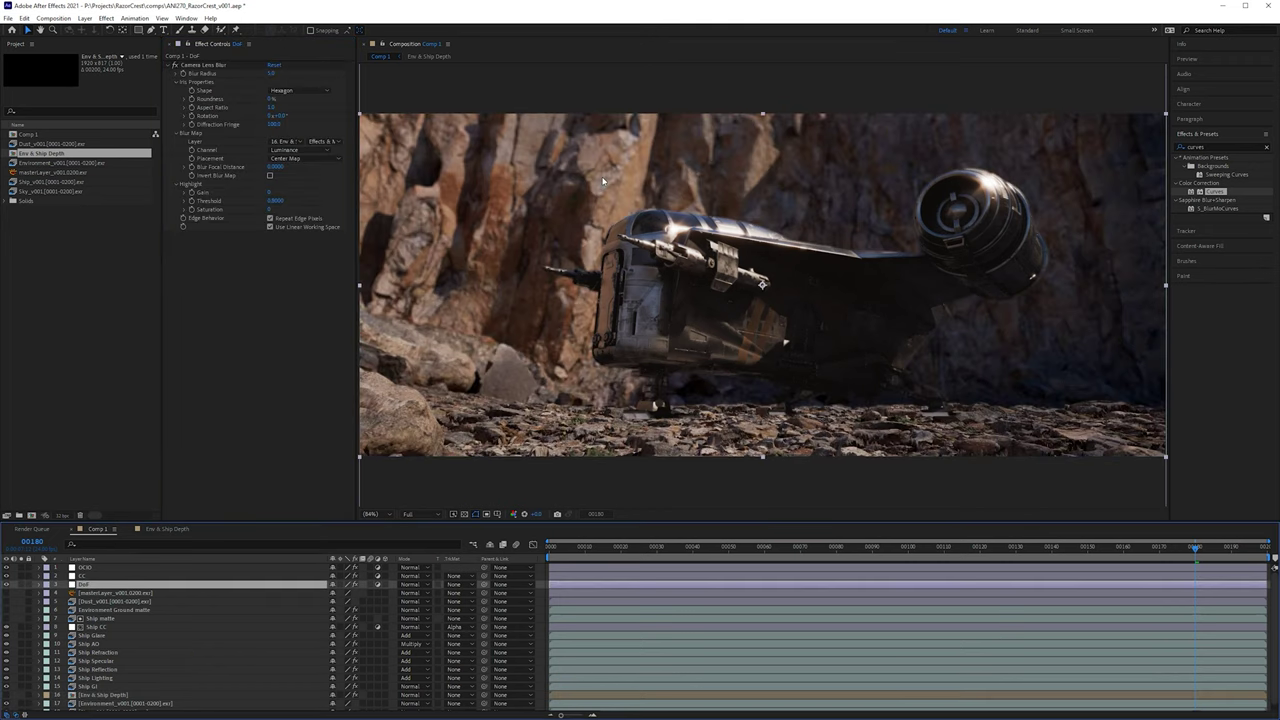
{"action": "scroll", "coordinate": [603, 181], "scroll_direction": "up", "scroll_amount": 3}
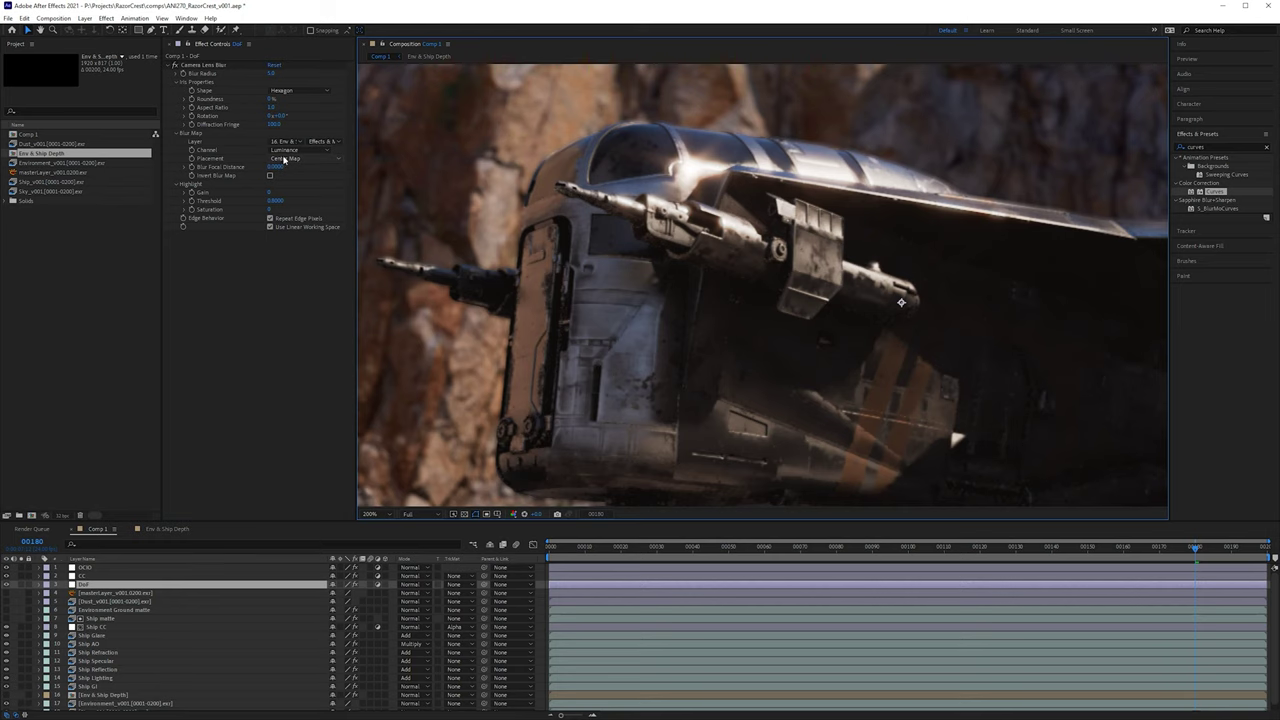
{"action": "left_click_drag", "start_coordinate": [749, 289], "coordinate": [785, 345]}
{"action": "left_click", "coordinate": [271, 74]}
{"action": "type", "text": "25"}
{"action": "key", "text": "Return"}
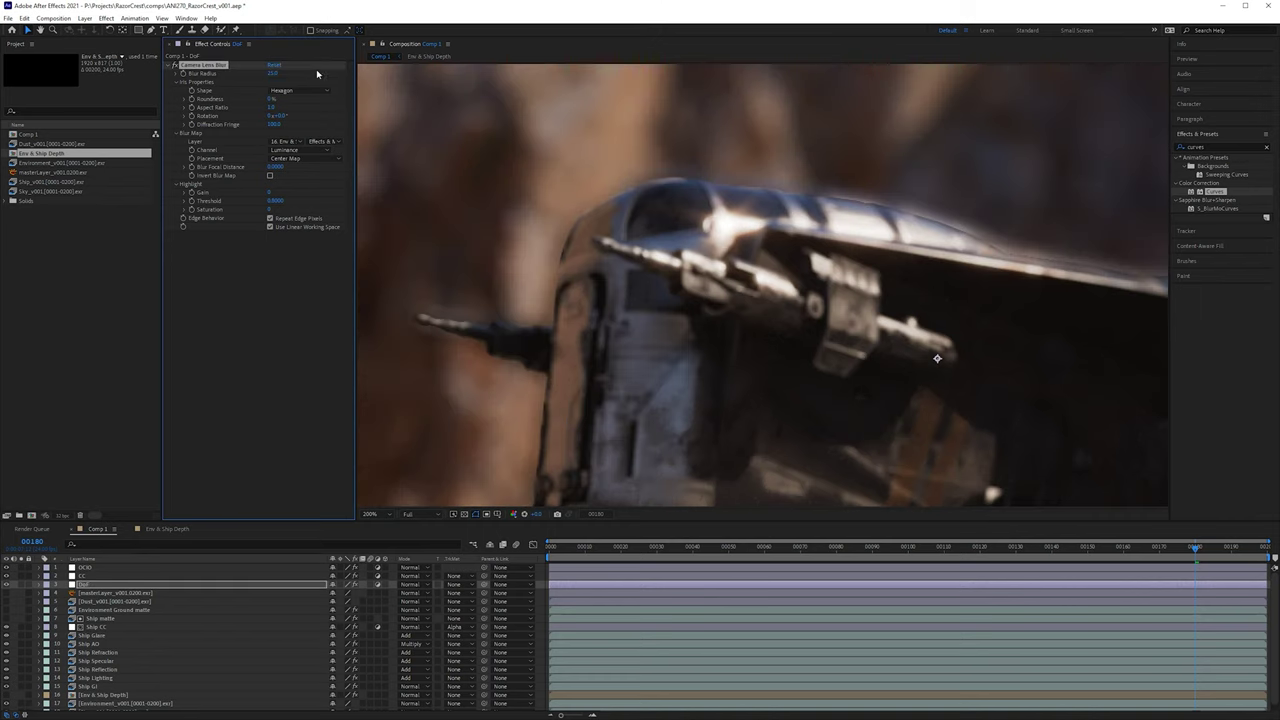
Step: Increase the DoF Blur Focal Distance to bring the front of the ship into focus
{"action": "left_click_drag", "start_coordinate": [579, 257], "coordinate": [678, 254]}
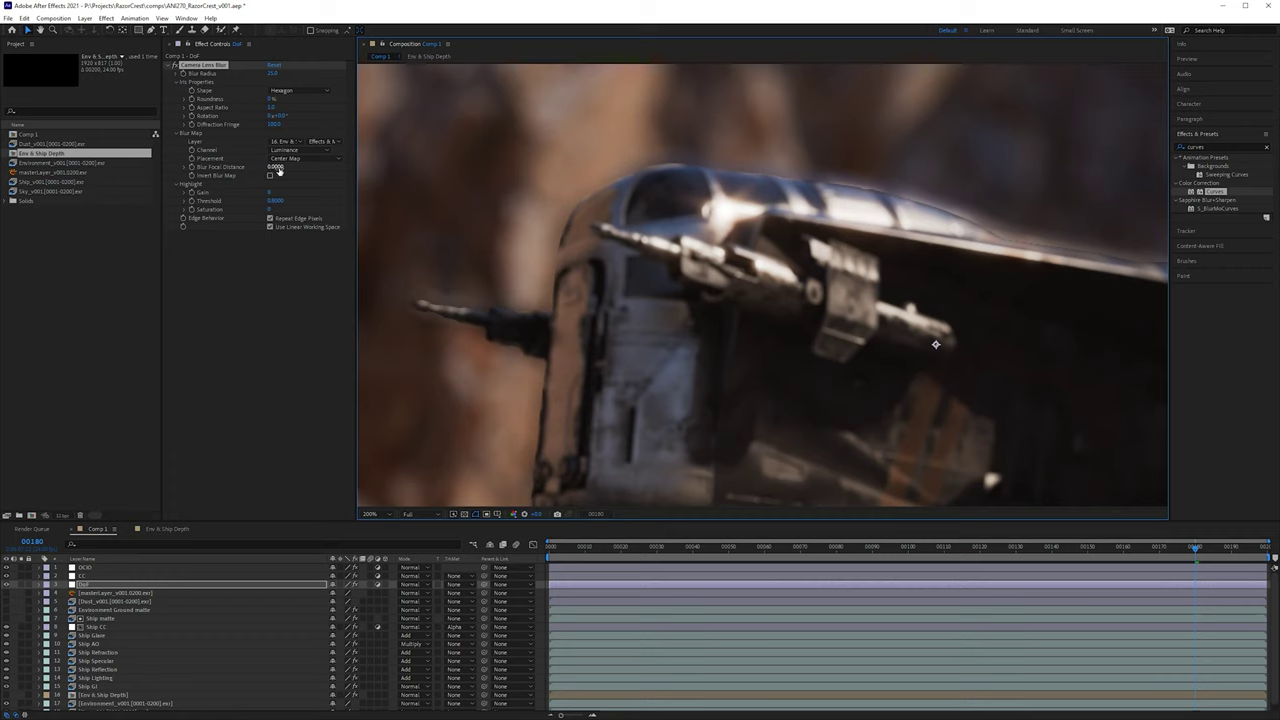
{"action": "left_click_drag", "start_coordinate": [286, 166], "coordinate": [277, 172]}
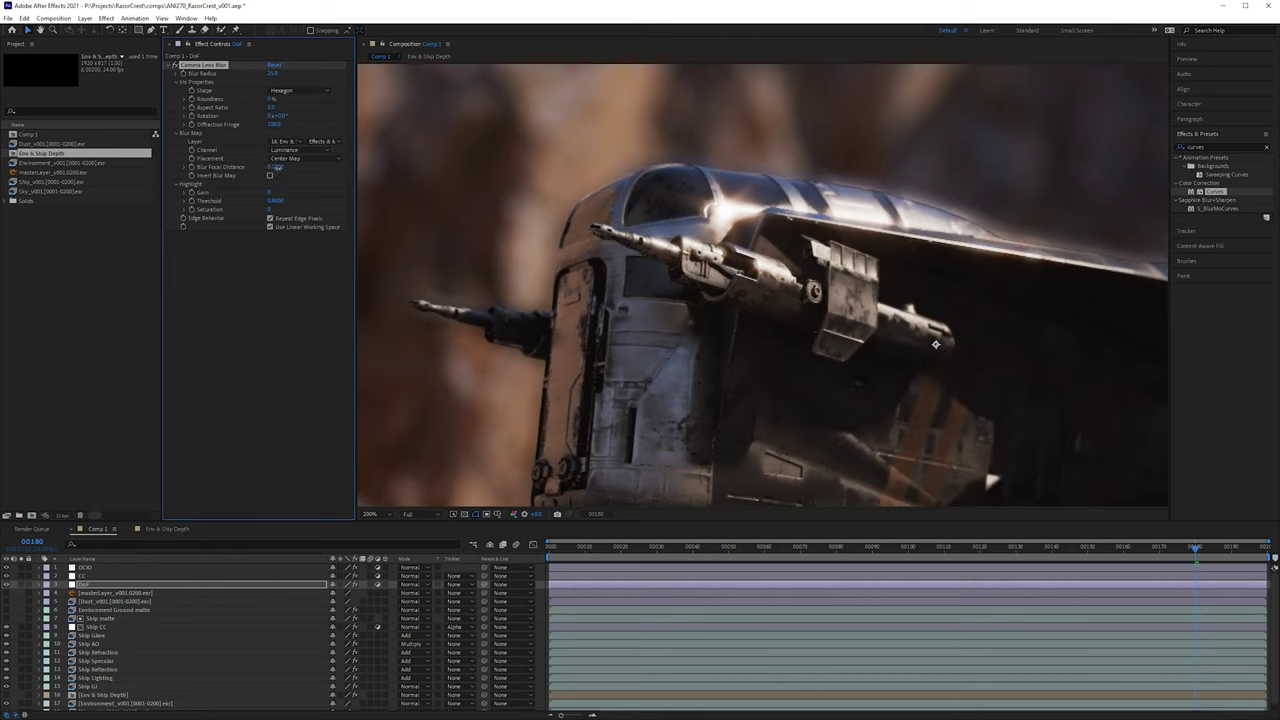
{"action": "left_click_drag", "start_coordinate": [278, 168], "coordinate": [280, 168]}
{"action": "left_click", "coordinate": [279, 168]}
{"action": "key", "text": "Return"}
{"action": "scroll", "coordinate": [556, 227], "scroll_direction": "up", "scroll_amount": 2}
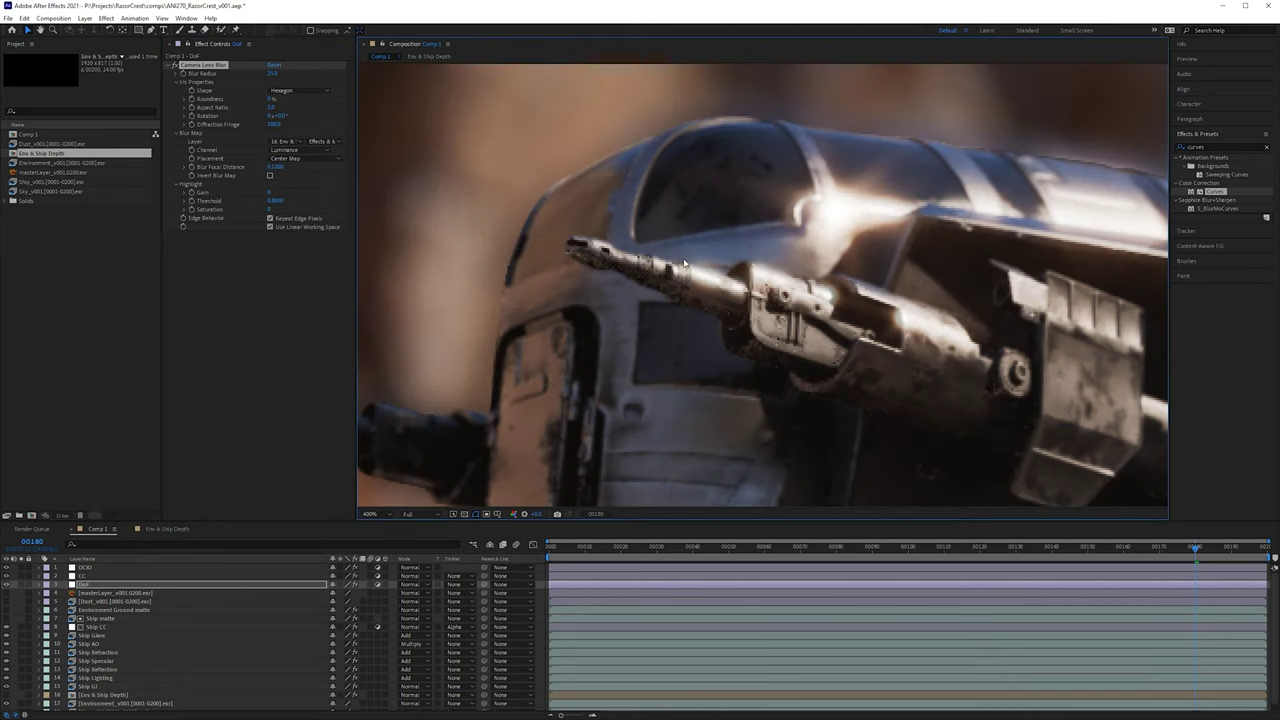
Step: Fine-tune the Blur Focal Distance by comparing the sharpness of the ship's gun, cockpit and hull up close
{"action": "scroll", "coordinate": [684, 263], "scroll_direction": "down", "scroll_amount": 2}
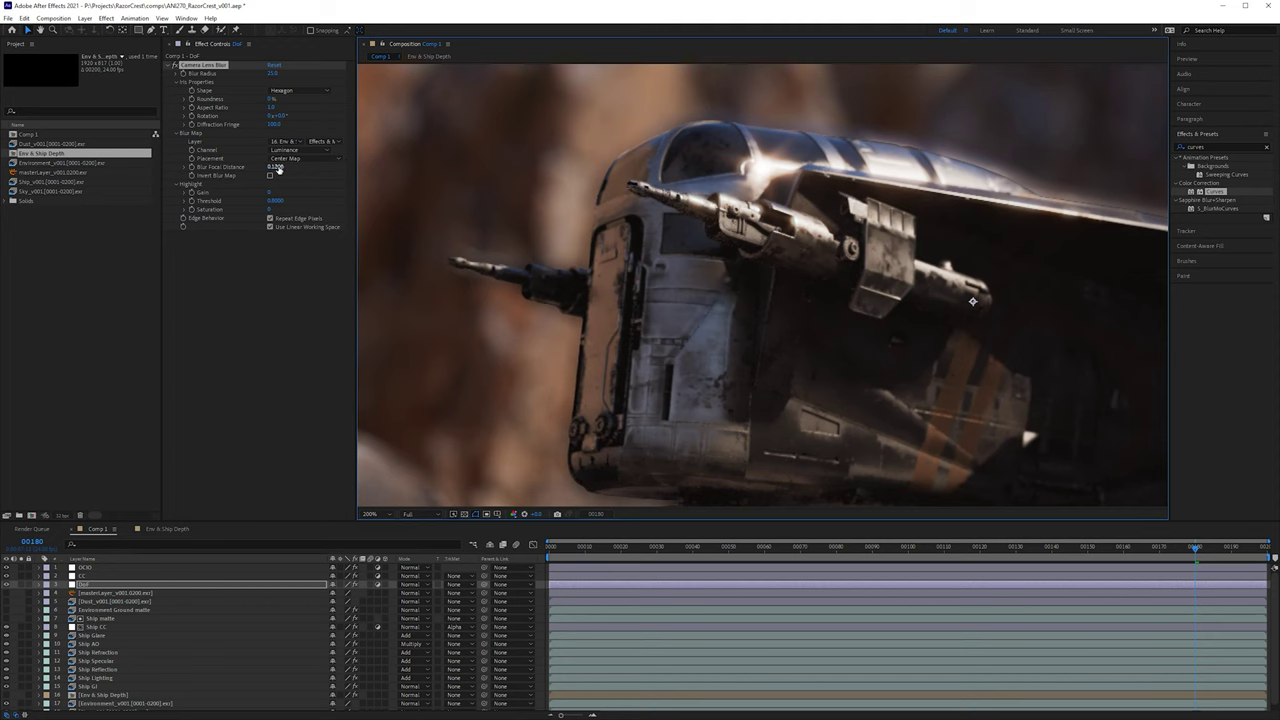
{"action": "scroll", "coordinate": [773, 277], "scroll_direction": "down", "scroll_amount": 2}
{"action": "scroll", "coordinate": [722, 222], "scroll_direction": "up", "scroll_amount": 2}
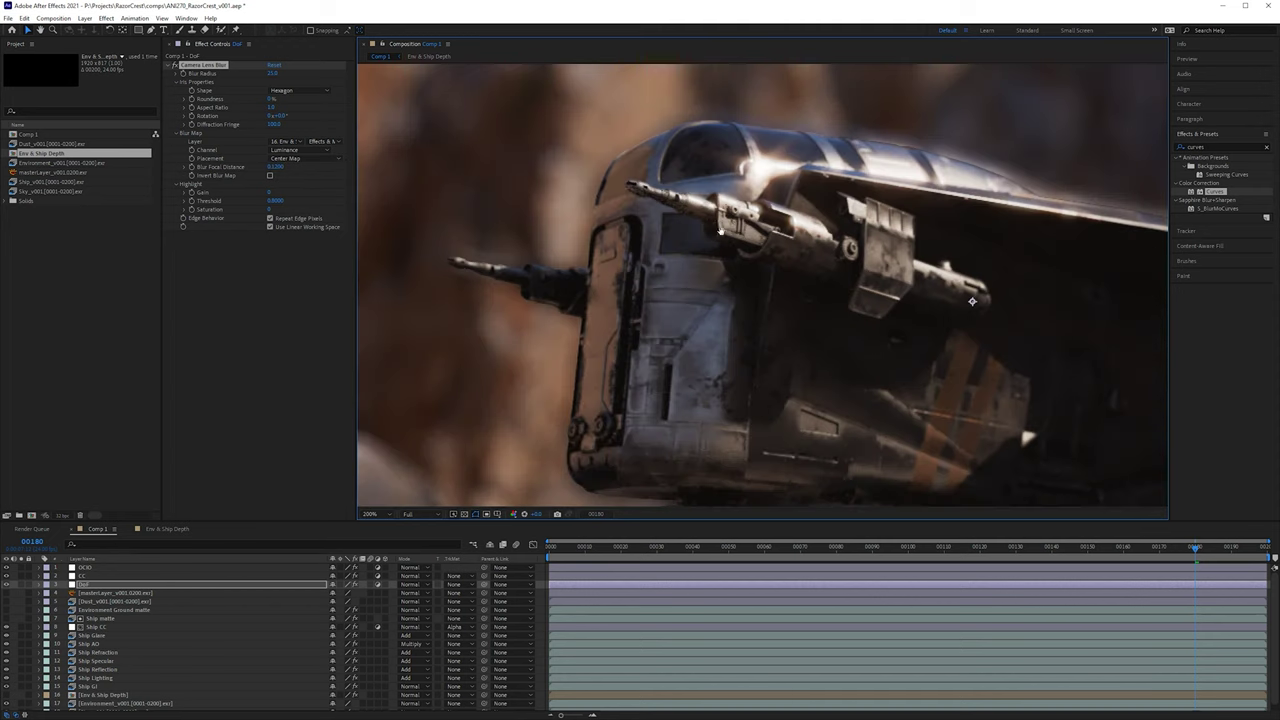
{"action": "scroll", "coordinate": [722, 235], "scroll_direction": "up", "scroll_amount": 2}
{"action": "left_click", "coordinate": [276, 167]}
{"action": "key", "text": "Return"}
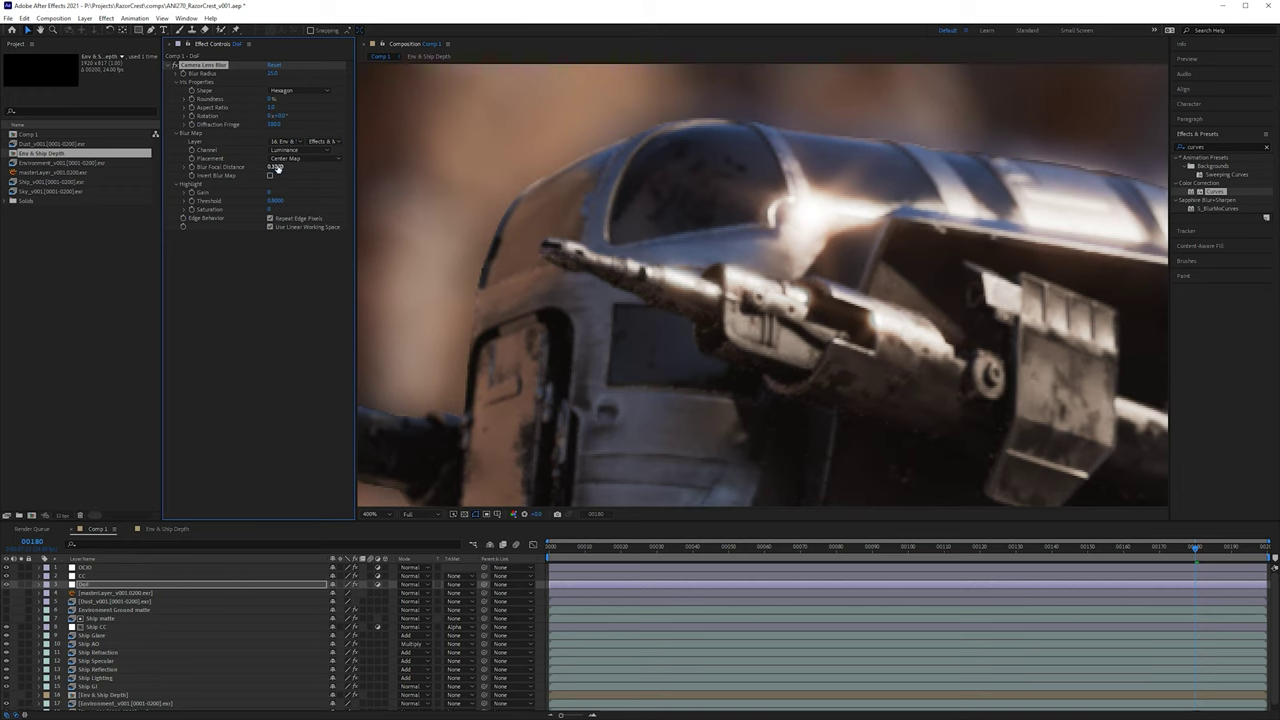
{"action": "left_click", "coordinate": [269, 168]}
{"action": "key", "text": "Return"}
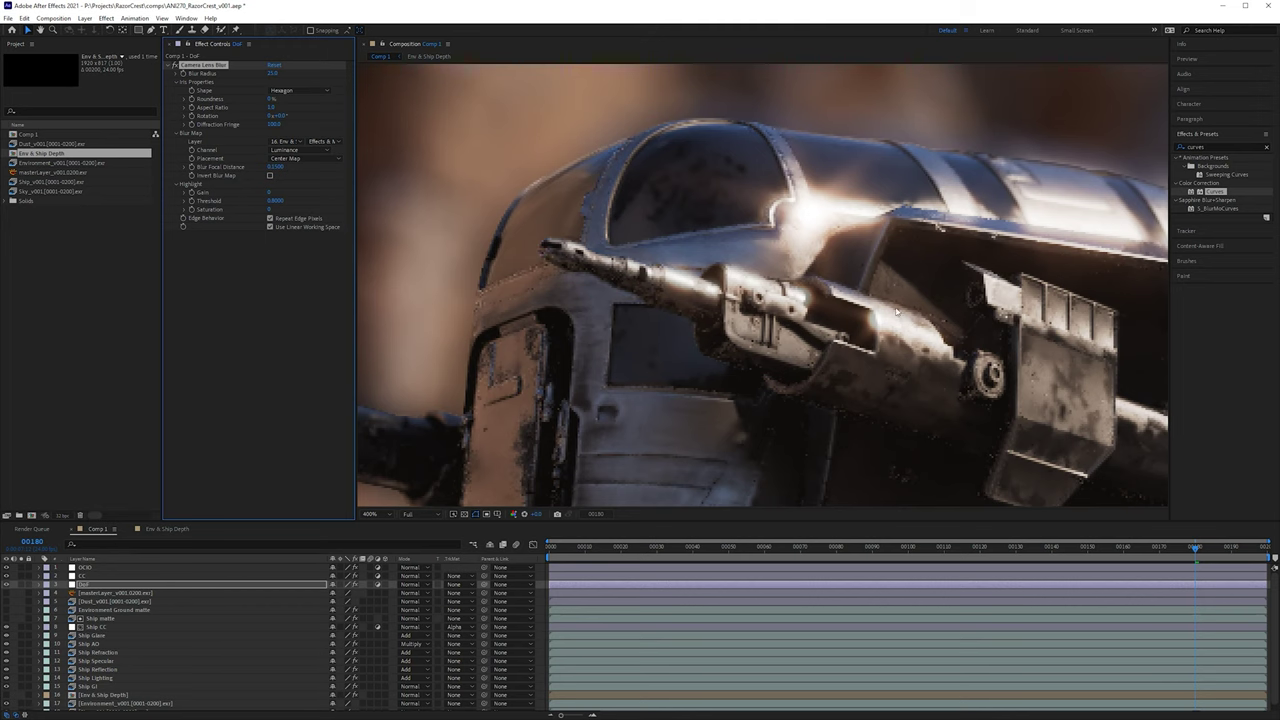
Step: Examine the blur around the ship's wing and engine, and compare those edges with the soloed Env & Ship Depth layer
{"action": "scroll", "coordinate": [808, 478], "scroll_direction": "down", "scroll_amount": 4}
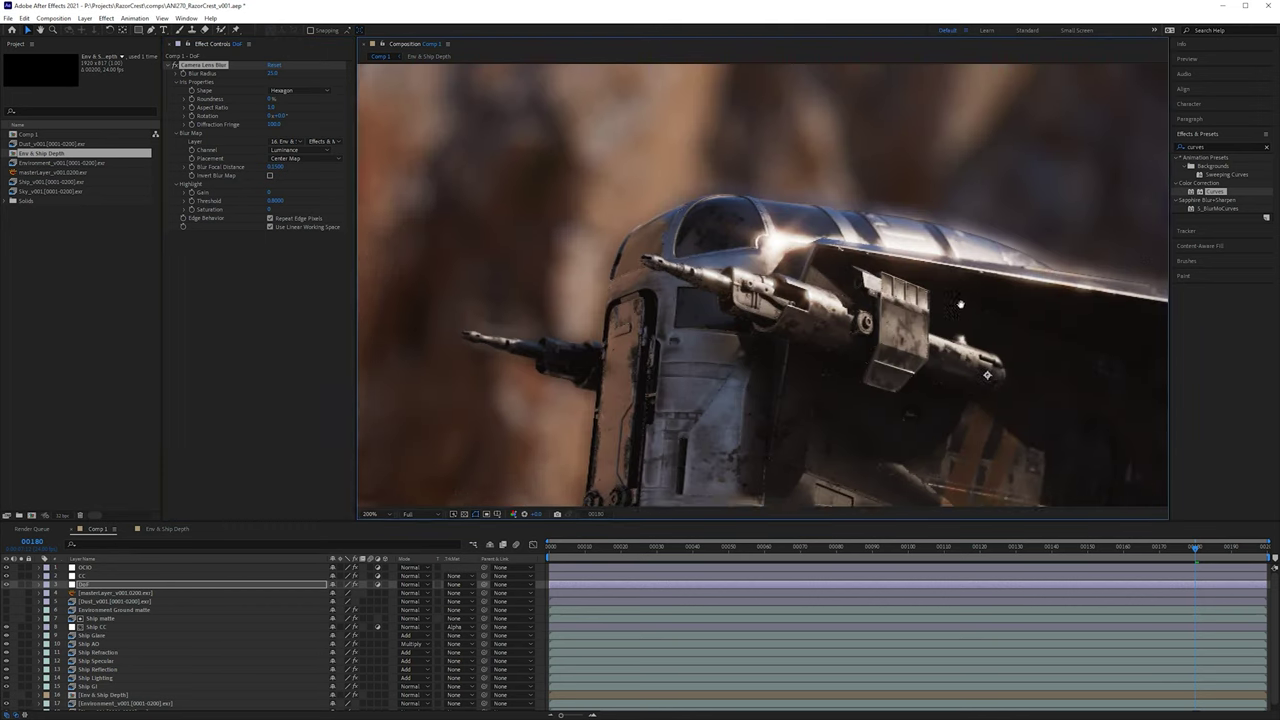
{"action": "left_click_drag", "start_coordinate": [956, 283], "coordinate": [741, 294]}
{"action": "left_click_drag", "start_coordinate": [951, 235], "coordinate": [898, 376]}
{"action": "left_click_drag", "start_coordinate": [898, 376], "coordinate": [894, 380]}
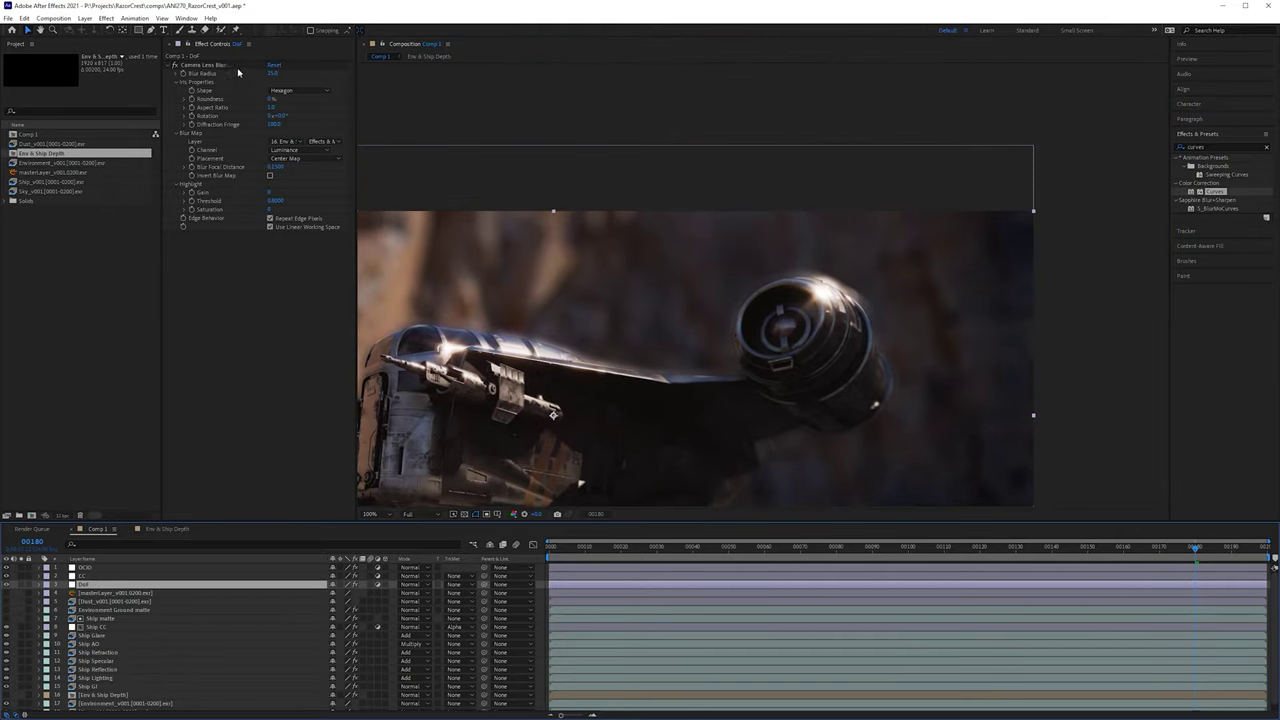
{"action": "left_click_drag", "start_coordinate": [609, 324], "coordinate": [757, 288]}
{"action": "key", "text": "period"}
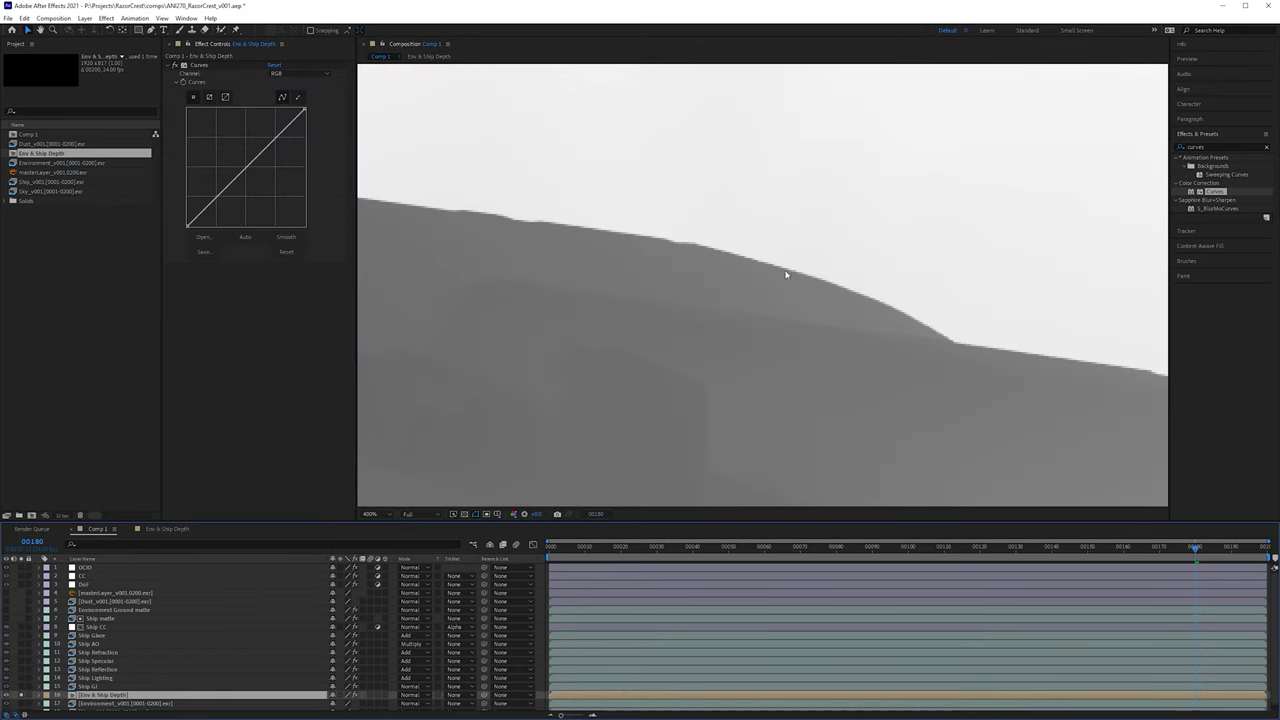
{"action": "scroll", "coordinate": [805, 285], "scroll_direction": "down", "scroll_amount": 4}
{"action": "left_click_drag", "start_coordinate": [908, 292], "coordinate": [880, 278]}
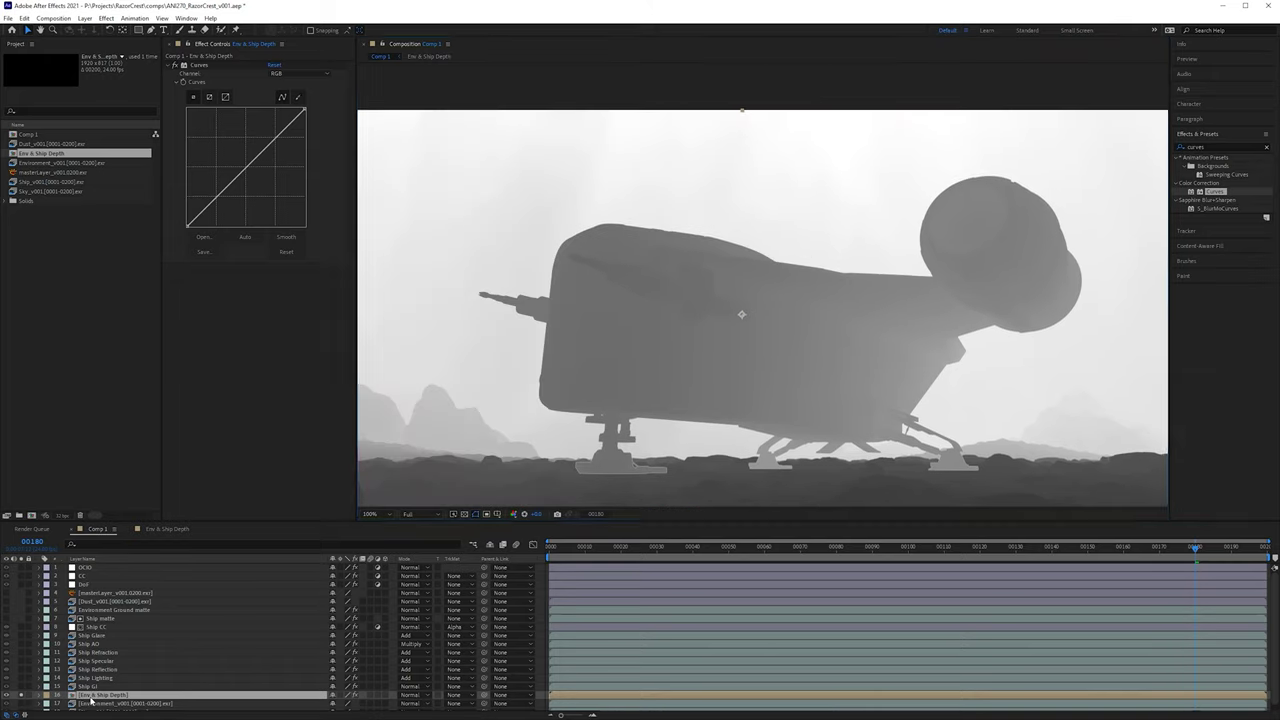
Step: Open the Env & Ship Depth composition and bend the Depth CC curve downward with one shadow point and one highlight point
{"action": "double_click", "coordinate": [100, 695]}
{"action": "left_click", "coordinate": [88, 567]}
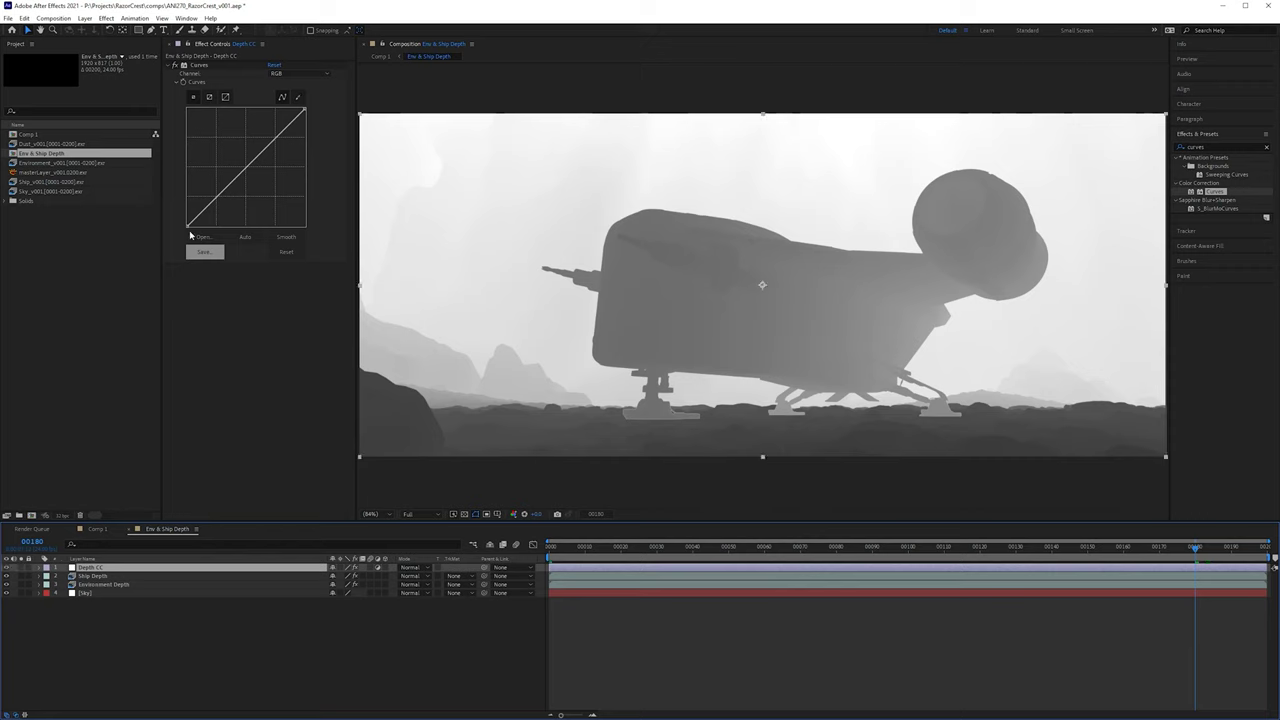
{"action": "left_click_drag", "start_coordinate": [224, 197], "coordinate": [222, 205]}
{"action": "left_click_drag", "start_coordinate": [278, 139], "coordinate": [285, 148]}
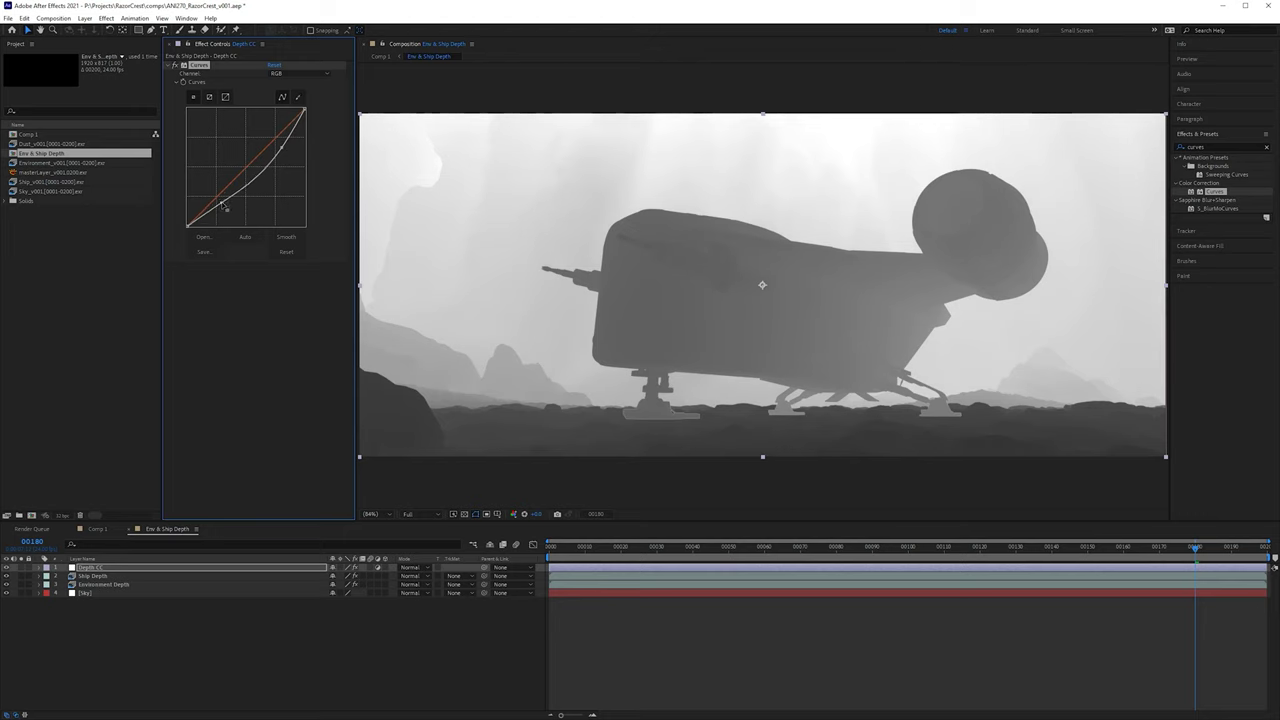
{"action": "scroll", "coordinate": [832, 262], "scroll_direction": "up", "scroll_amount": 1}
{"action": "scroll", "coordinate": [789, 283], "scroll_direction": "up", "scroll_amount": 3}
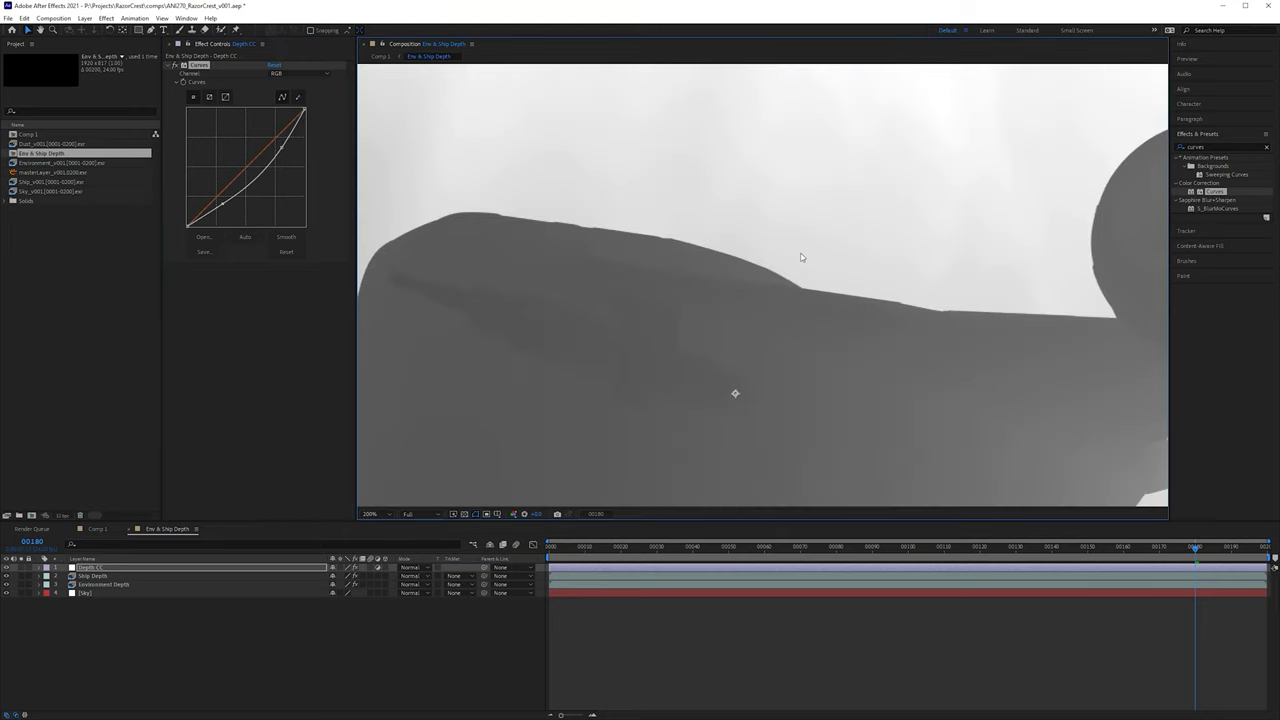
Step: Deepen the Depth CC curve and smooth it with extra midtone points to darken the ship's depth against the background
{"action": "mouse_move", "coordinate": [282, 149]}
{"action": "left_mouse_down"}
{"action": "mouse_move", "coordinate": [294, 184]}
{"action": "mouse_move", "coordinate": [291, 155]}
{"action": "left_mouse_up"}
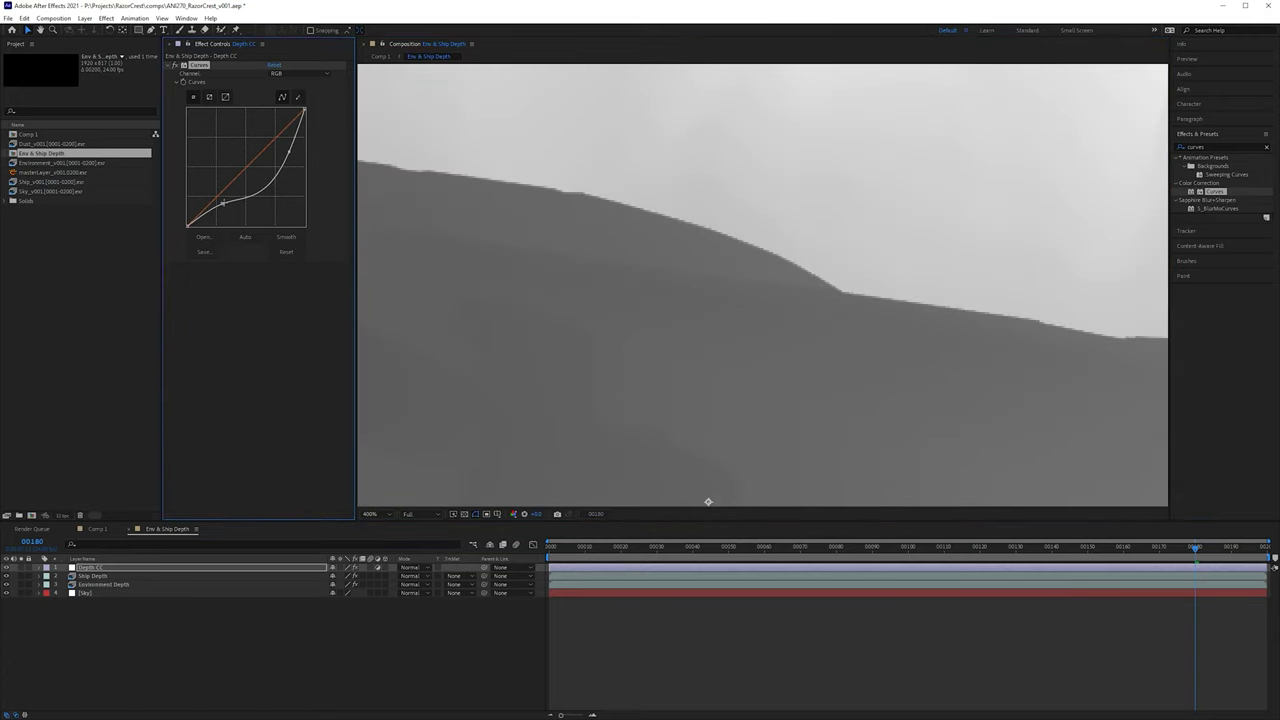
{"action": "left_click_drag", "start_coordinate": [227, 208], "coordinate": [275, 172]}
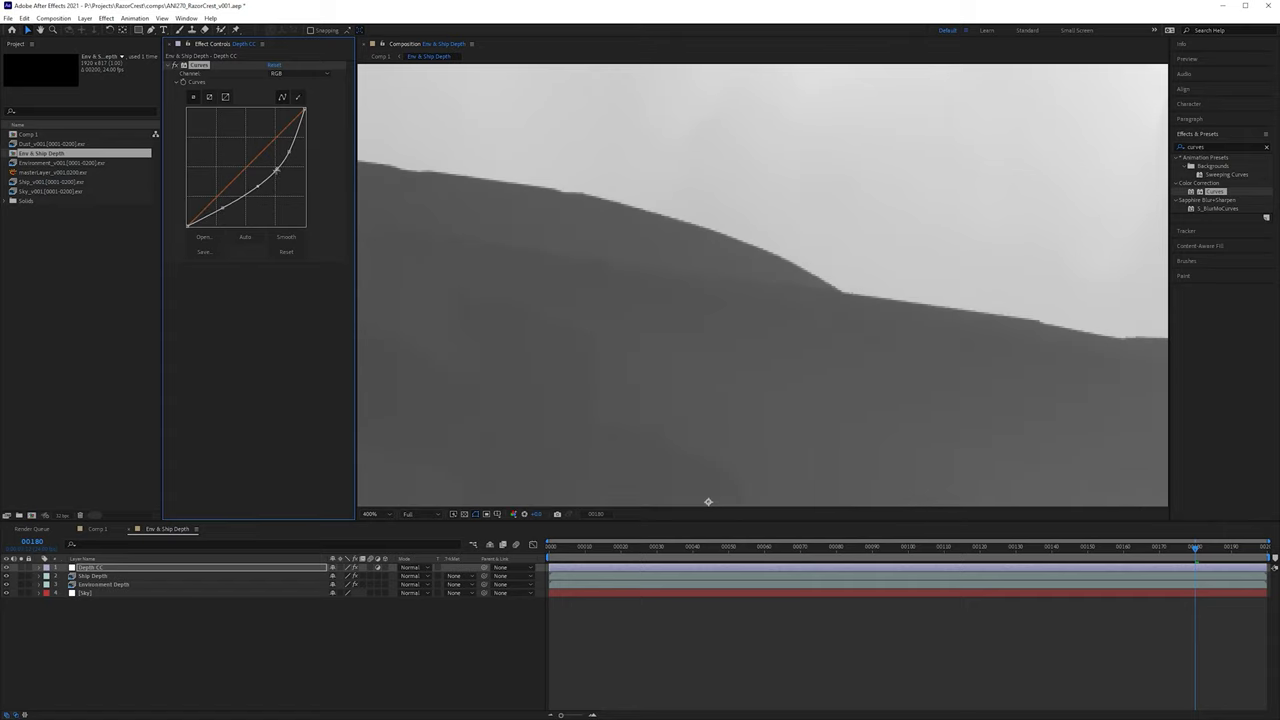
{"action": "mouse_move", "coordinate": [276, 172]}
{"action": "left_mouse_down"}
{"action": "mouse_move", "coordinate": [288, 151]}
{"action": "mouse_move", "coordinate": [278, 172]}
{"action": "left_mouse_up"}
{"action": "key", "text": "slash"}
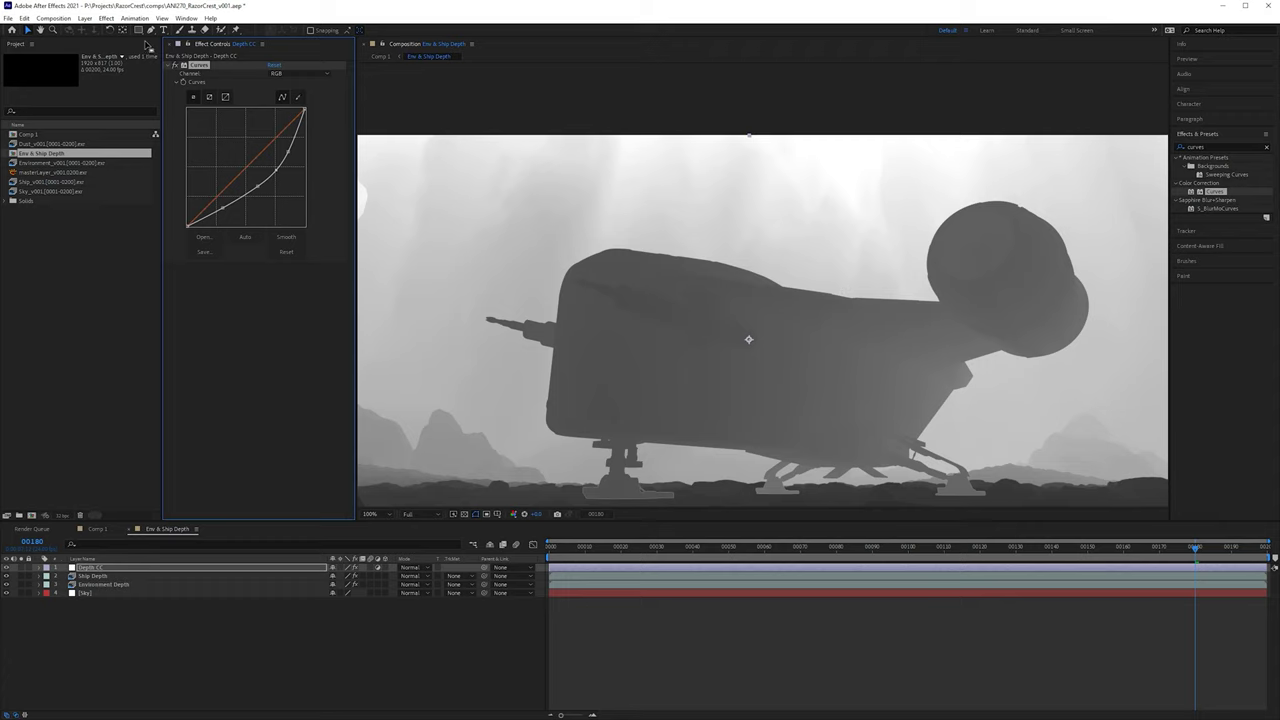
Step: Toggle the Depth CC Curves effect off and on to compare the depth map with and without the adjustment
{"action": "left_click", "coordinate": [175, 65]}
{"action": "left_click", "coordinate": [175, 65]}
{"action": "left_click", "coordinate": [175, 65]}
{"action": "left_click", "coordinate": [175, 65]}
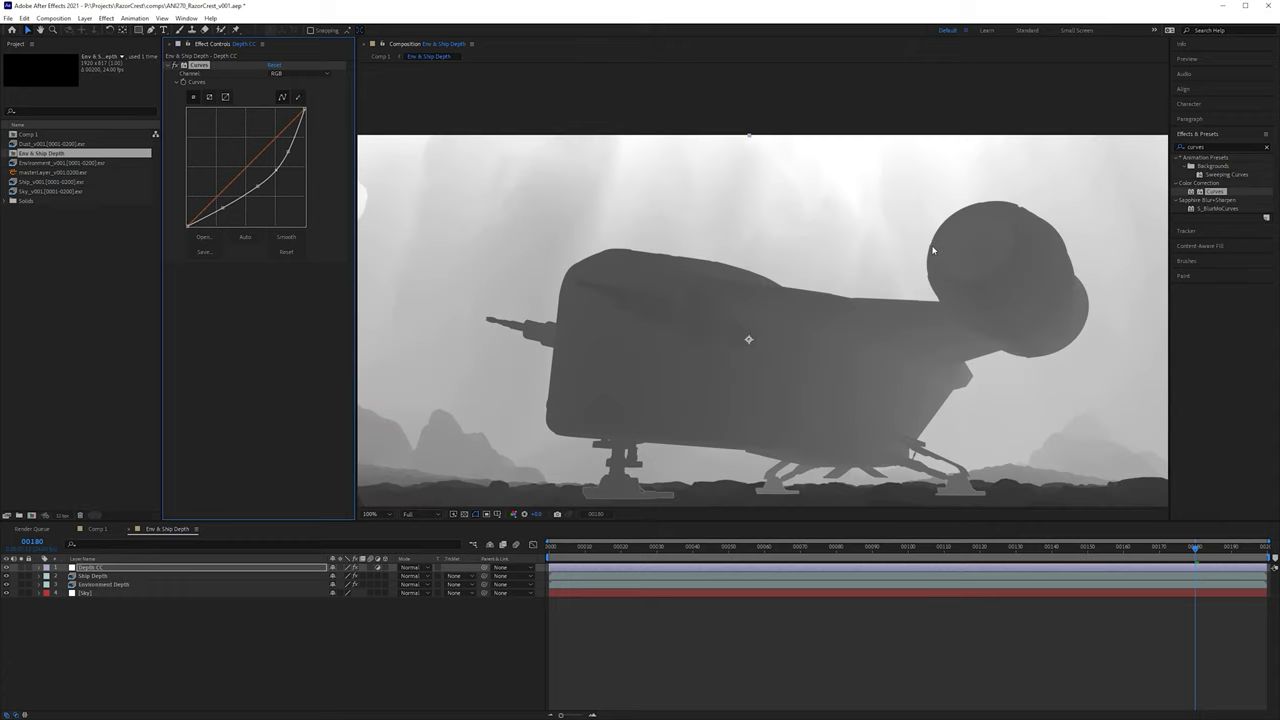
Step: Return to Comp 1 and reduce the DoF layer's Camera Lens Blur radius to a subtle amount
{"action": "left_click", "coordinate": [97, 529]}
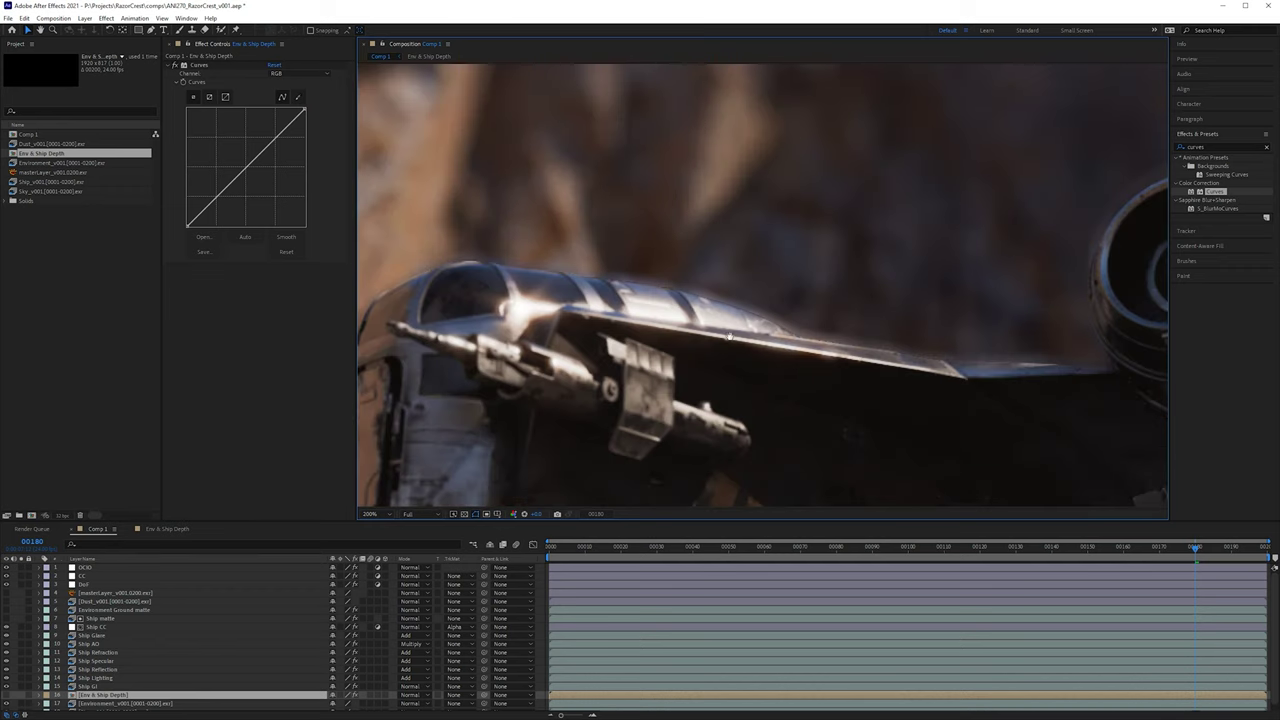
{"action": "scroll", "coordinate": [818, 237], "scroll_direction": "down", "scroll_amount": 2}
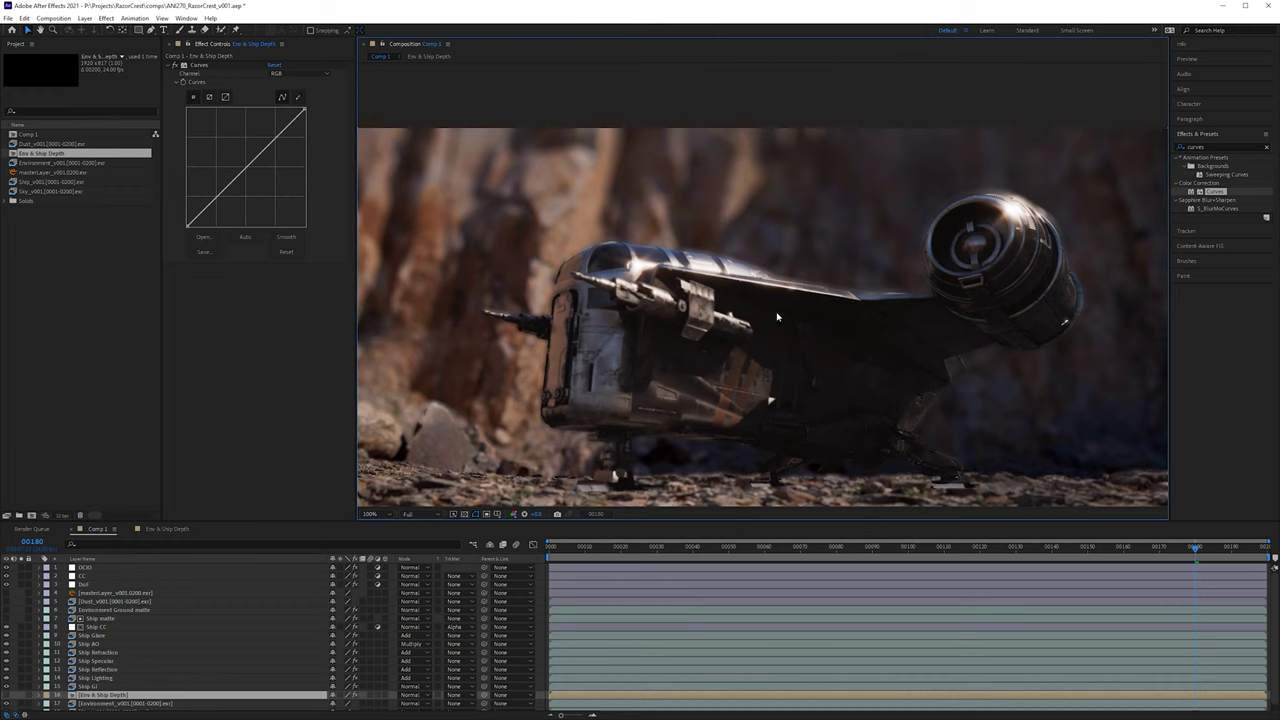
{"action": "left_click_drag", "start_coordinate": [584, 326], "coordinate": [626, 306]}
{"action": "left_click", "coordinate": [95, 584]}
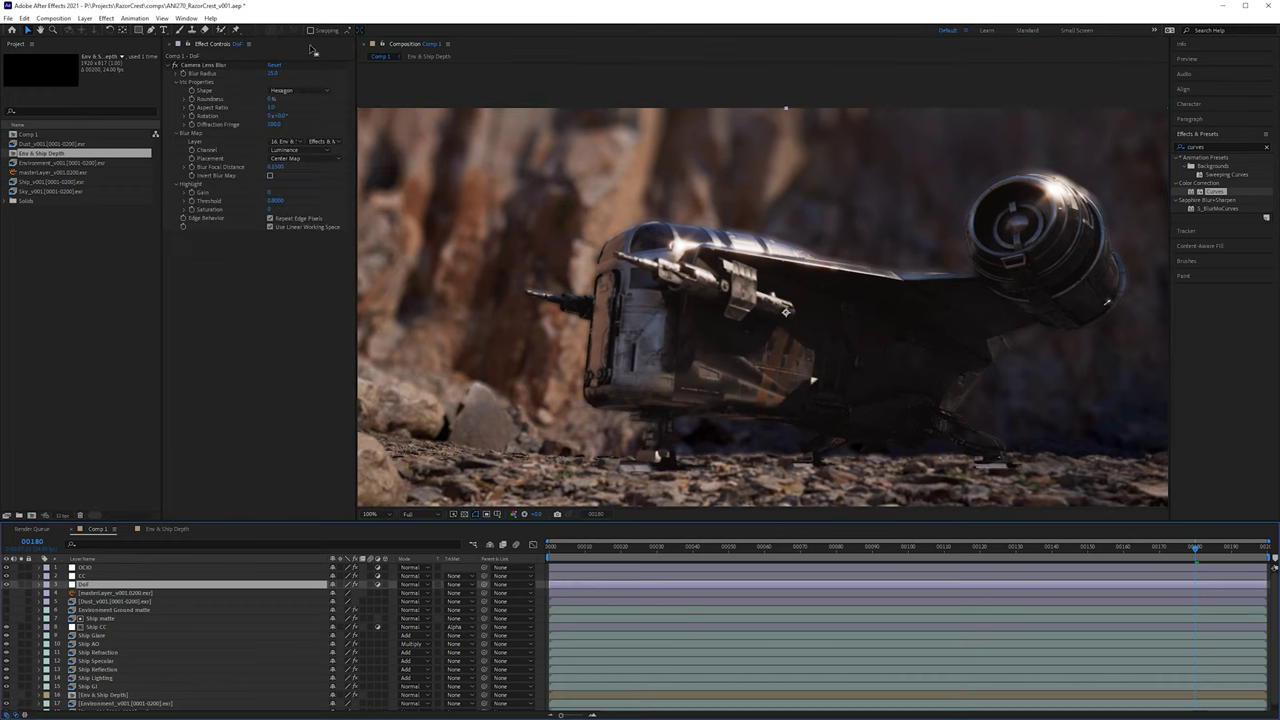
{"action": "left_click", "coordinate": [272, 74]}
{"action": "type", "text": "0"}
{"action": "key", "text": "Return"}
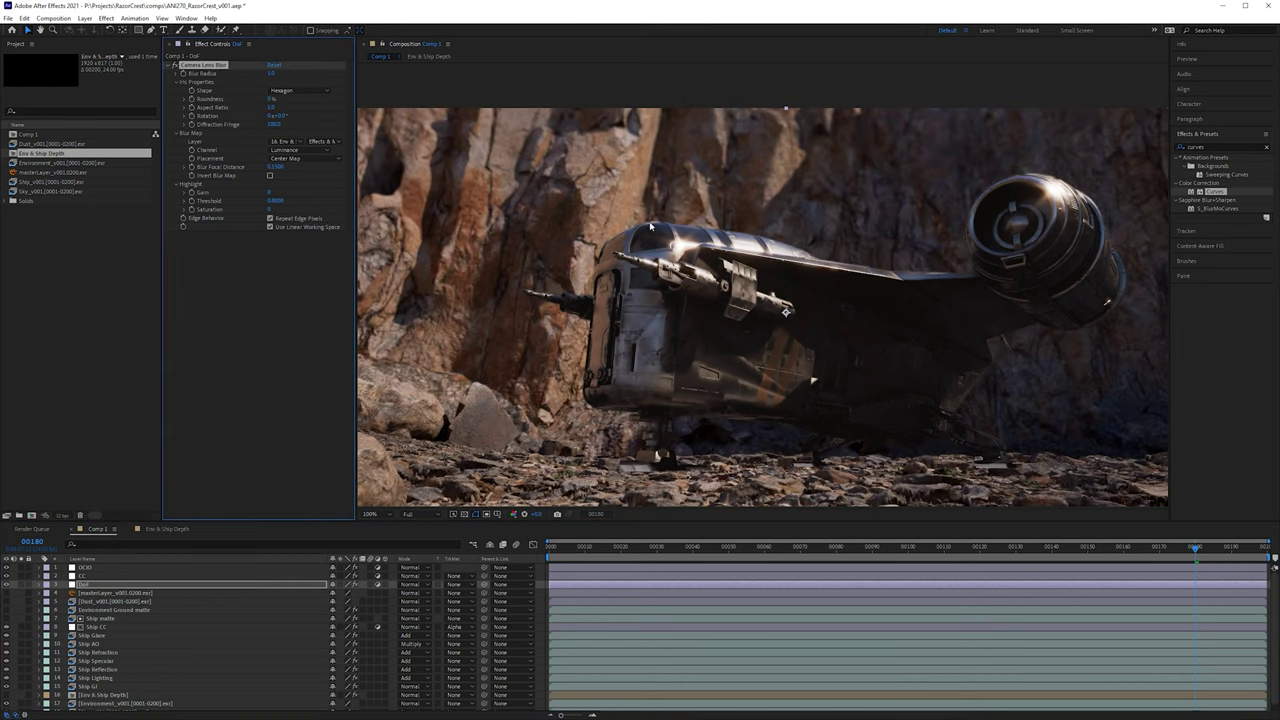
Step: Inspect the cockpit, gun and hull edges up close for blur artifacts at the reduced radius
{"action": "scroll", "coordinate": [711, 272], "scroll_direction": "up", "scroll_amount": 3}
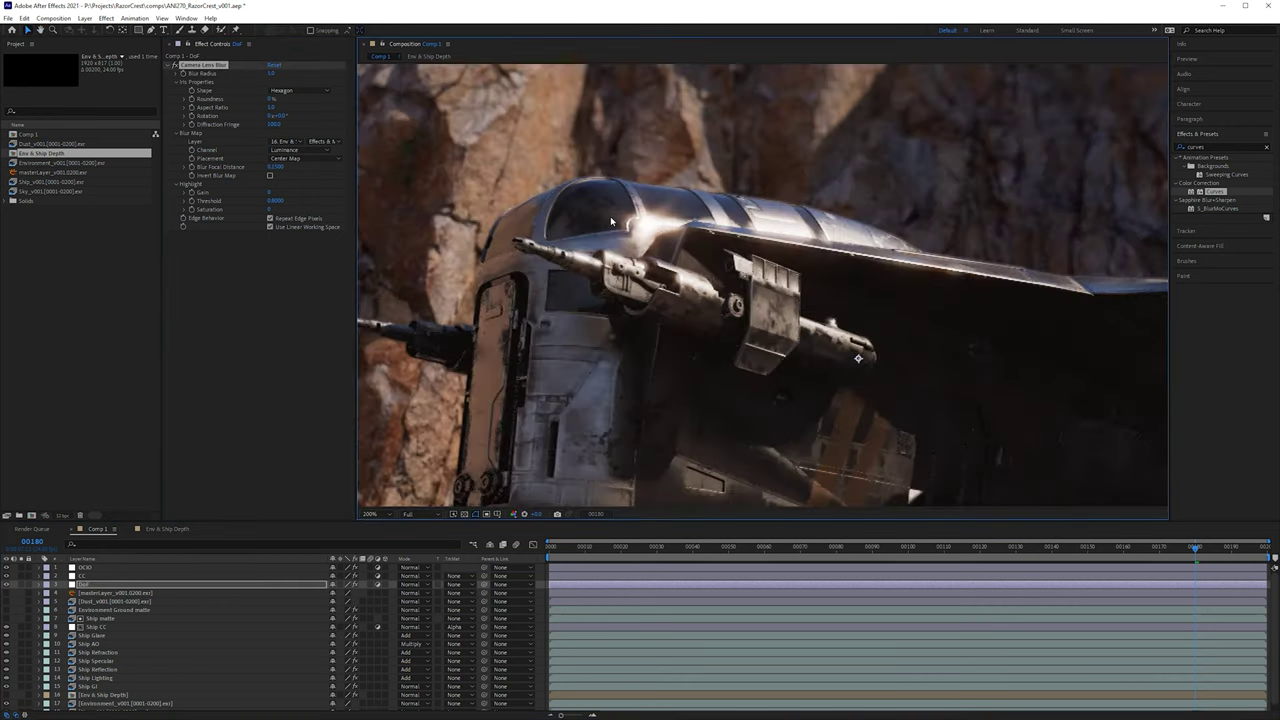
{"action": "left_click_drag", "start_coordinate": [943, 283], "coordinate": [973, 332]}
{"action": "scroll", "coordinate": [933, 325], "scroll_direction": "down", "scroll_amount": 1}
{"action": "scroll", "coordinate": [838, 234], "scroll_direction": "up", "scroll_amount": 4}
{"action": "scroll", "coordinate": [686, 217], "scroll_direction": "up", "scroll_amount": 4}
{"action": "scroll", "coordinate": [785, 217], "scroll_direction": "down", "scroll_amount": 2}
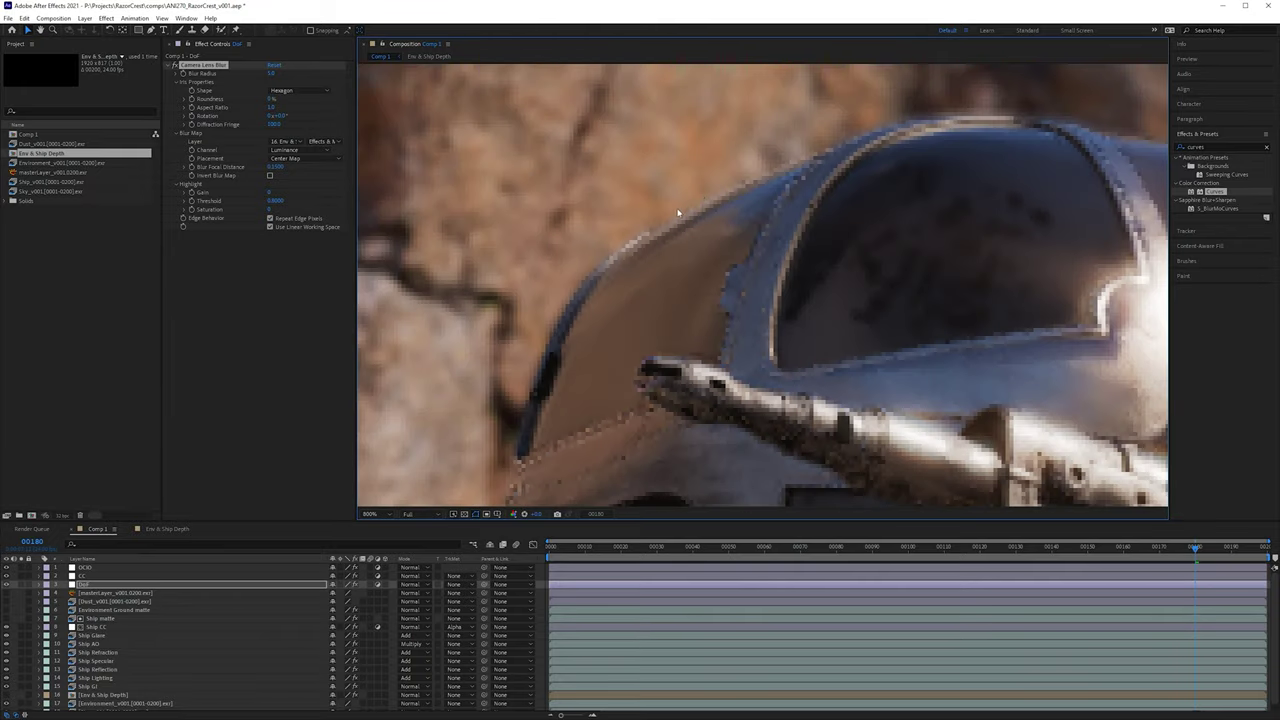
Step: Inspect the cockpit, gun barrels and lower hull up close for blur edge artifacts
{"action": "left_click_drag", "start_coordinate": [559, 386], "coordinate": [637, 244]}
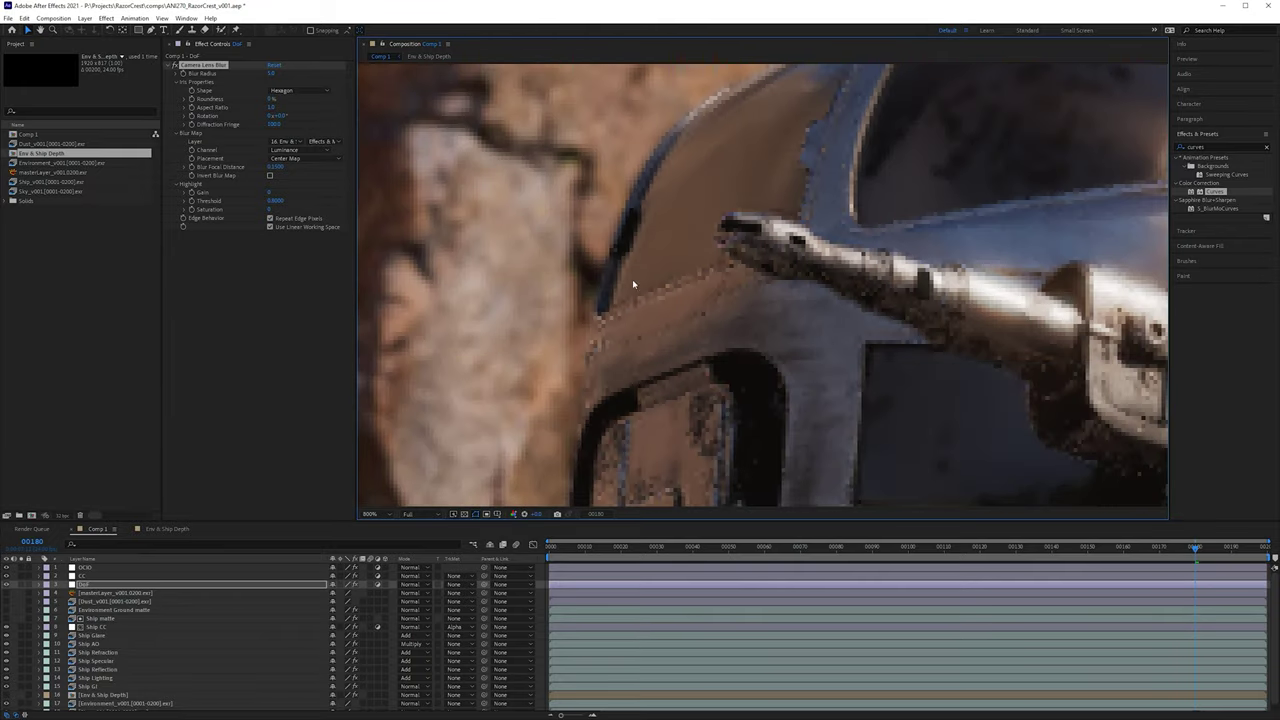
{"action": "scroll", "coordinate": [812, 246], "scroll_direction": "down", "scroll_amount": 2}
{"action": "left_click_drag", "start_coordinate": [772, 345], "coordinate": [793, 229]}
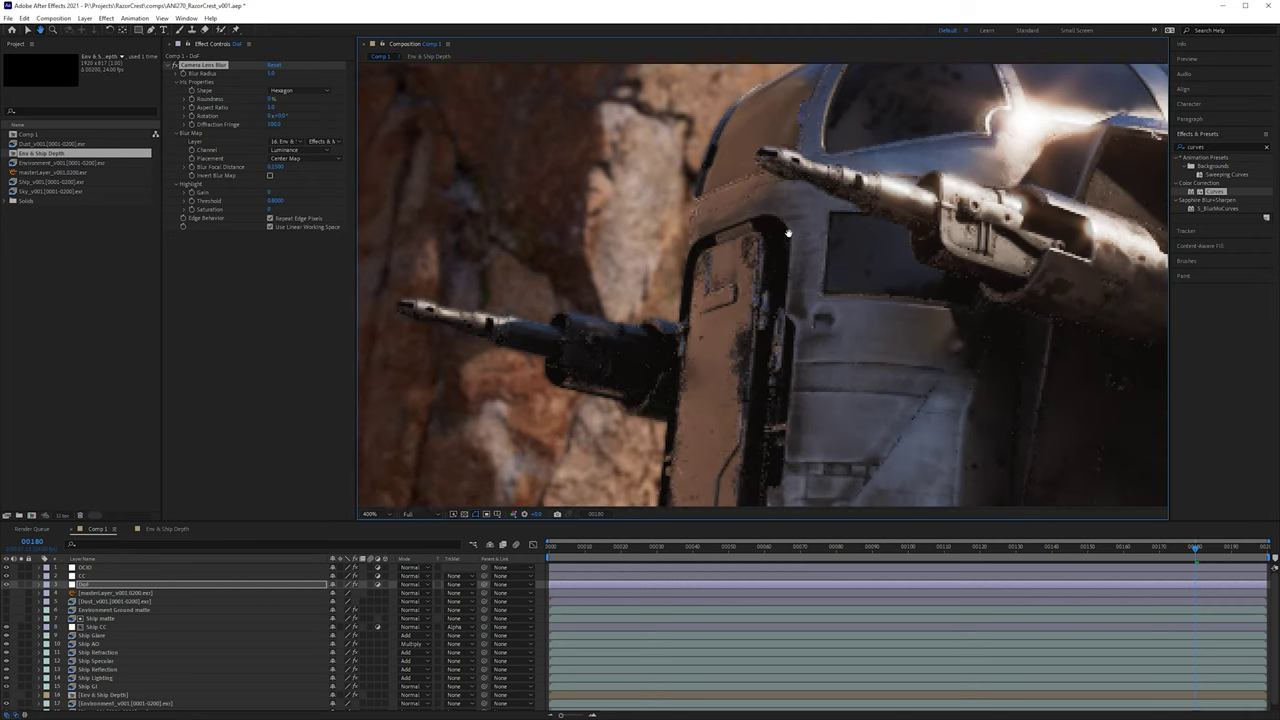
{"action": "left_click_drag", "start_coordinate": [708, 446], "coordinate": [728, 601]}
{"action": "left_click_drag", "start_coordinate": [746, 352], "coordinate": [741, 253]}
{"action": "scroll", "coordinate": [757, 330], "scroll_direction": "down", "scroll_amount": 1}
{"action": "left_click_drag", "start_coordinate": [749, 382], "coordinate": [755, 271]}
Step: Examine the blur on the background rocks, stony ground and foreground boulder edge, and return to the full ship view
{"action": "left_click_drag", "start_coordinate": [735, 441], "coordinate": [936, 236]}
{"action": "scroll", "coordinate": [664, 405], "scroll_direction": "up", "scroll_amount": 1}
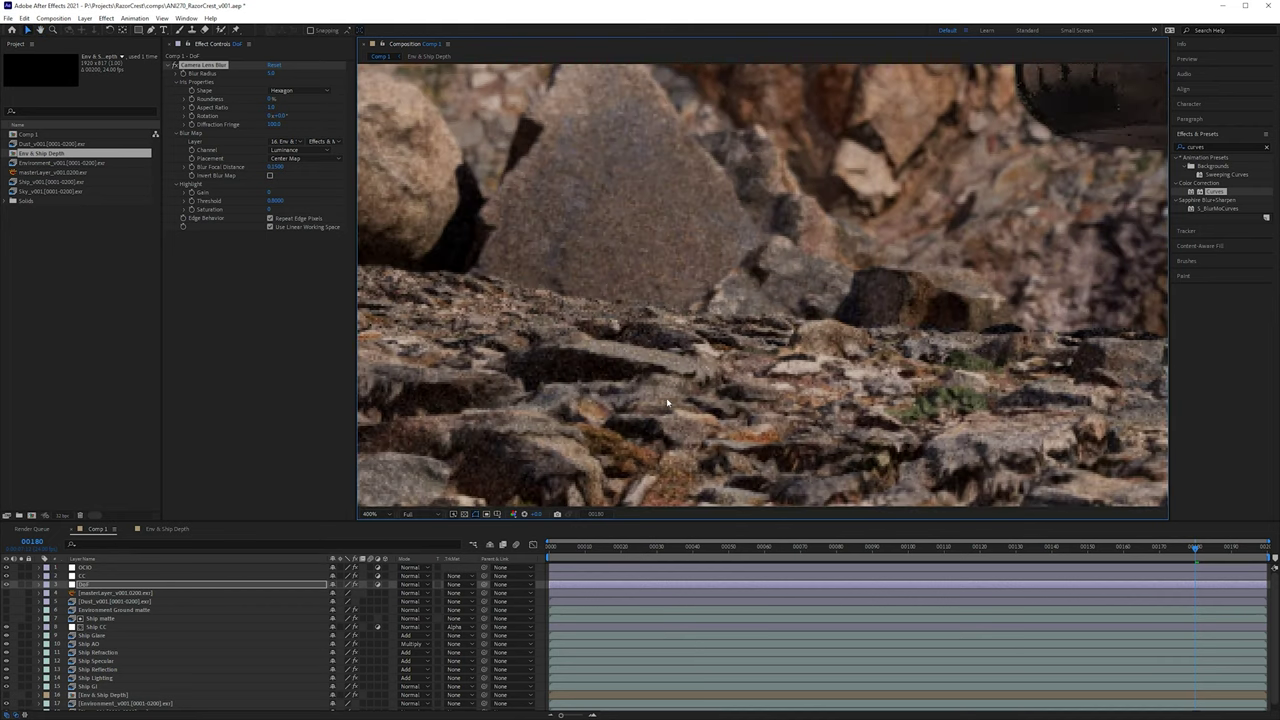
{"action": "left_click_drag", "start_coordinate": [650, 394], "coordinate": [958, 316]}
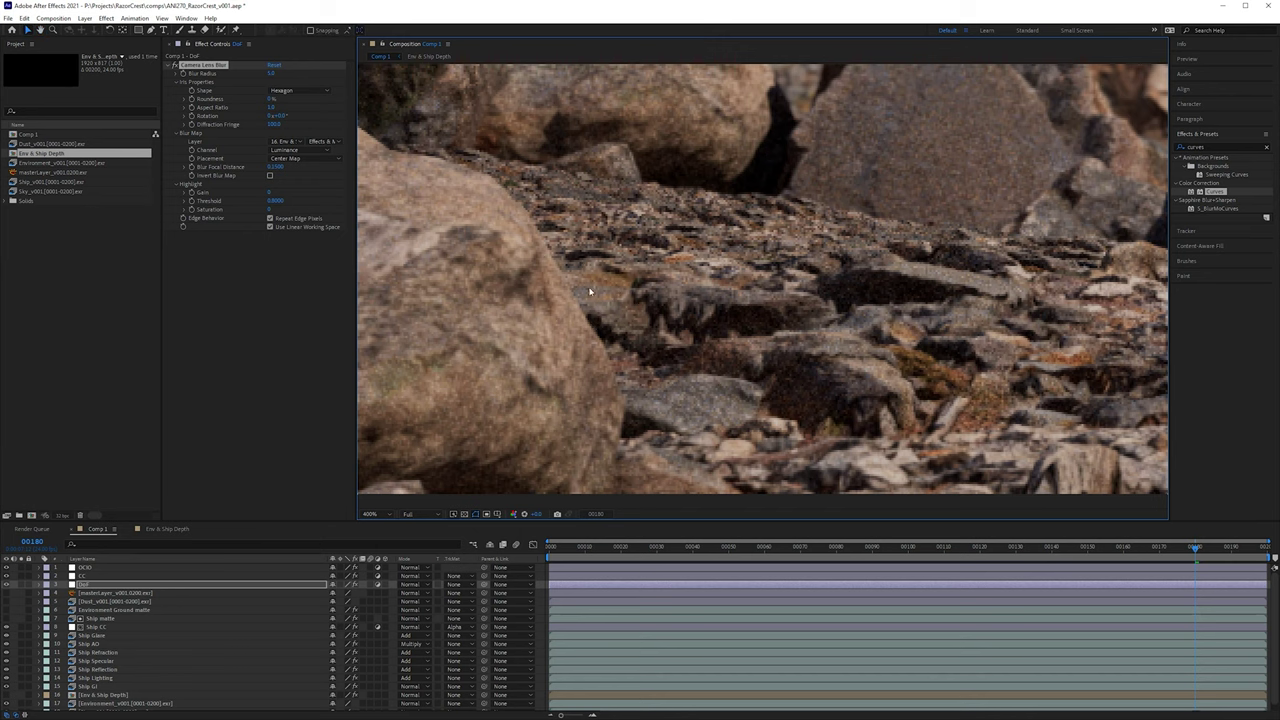
{"action": "scroll", "coordinate": [597, 353], "scroll_direction": "up", "scroll_amount": 1}
{"action": "left_click_drag", "start_coordinate": [564, 392], "coordinate": [698, 346]}
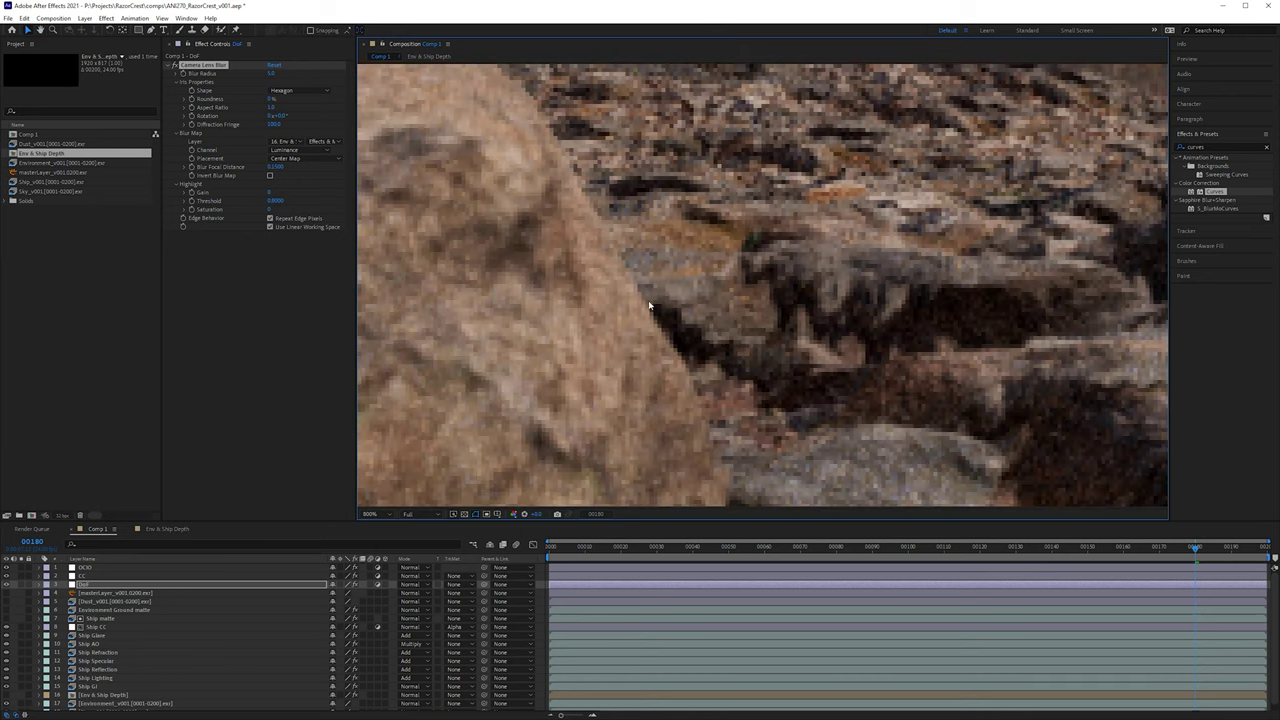
{"action": "scroll", "coordinate": [688, 369], "scroll_direction": "down", "scroll_amount": 7}
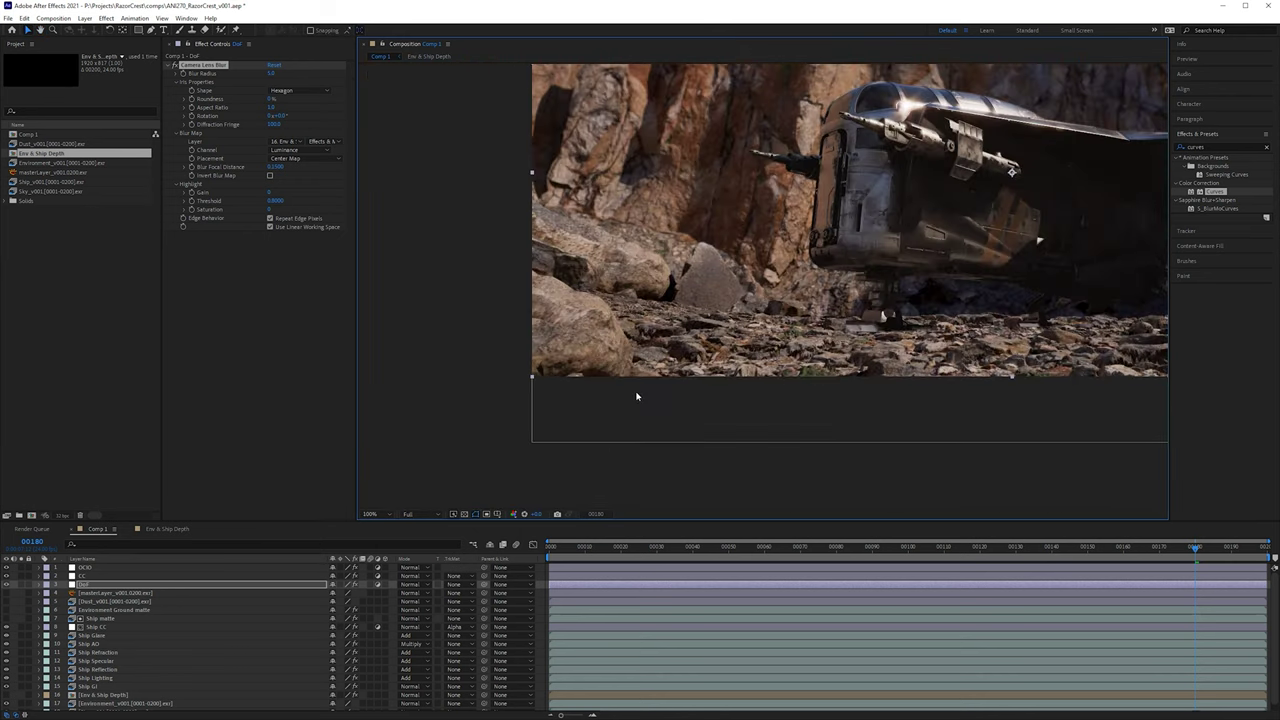
{"action": "left_click_drag", "start_coordinate": [646, 438], "coordinate": [648, 452]}
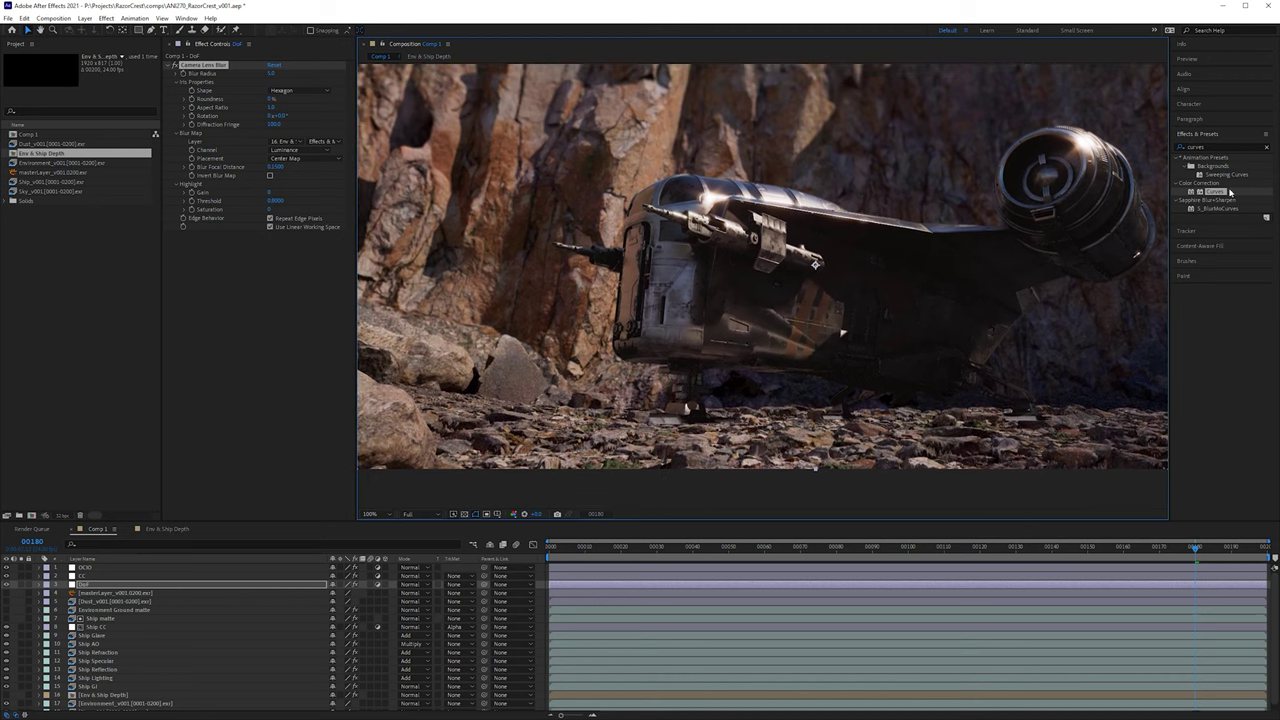
Step: Add a second Camera Lens Blur above the existing one on the DoF layer and give it a very small radius
{"action": "left_click_drag", "start_coordinate": [1221, 147], "coordinate": [1077, 140]}
{"action": "type", "text": "camera"}
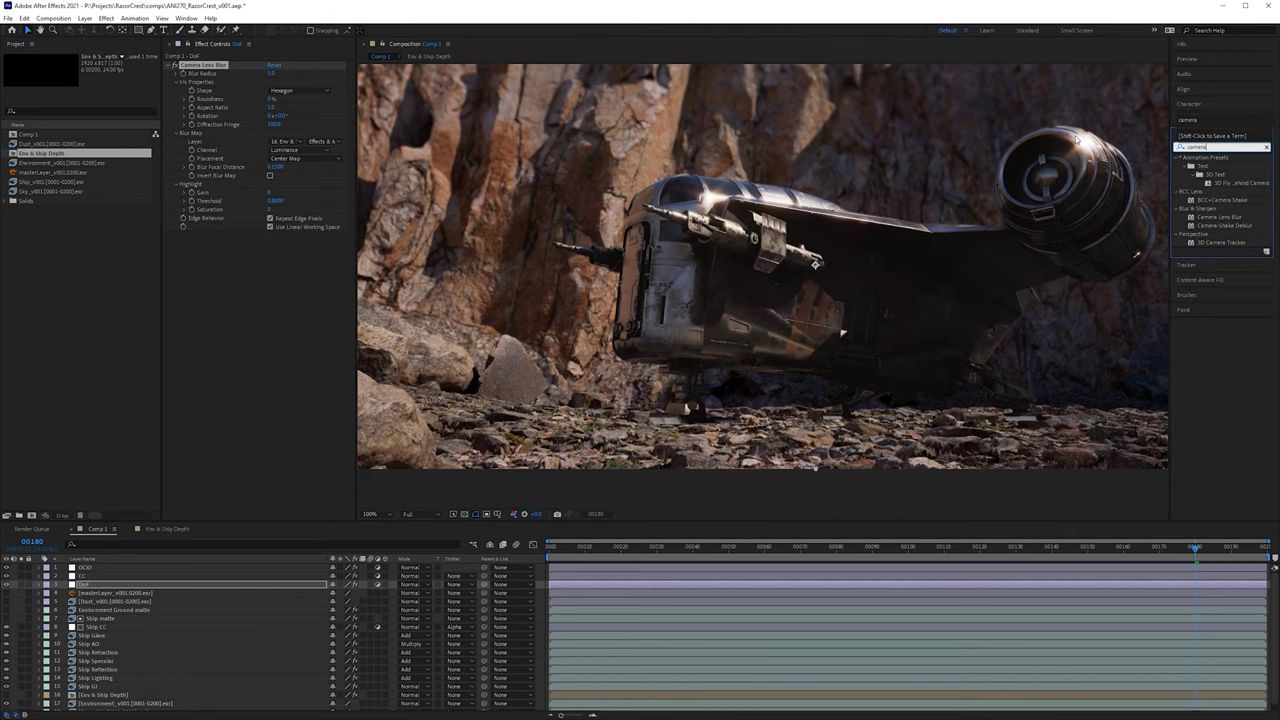
{"action": "left_click_drag", "start_coordinate": [1219, 217], "coordinate": [212, 68]}
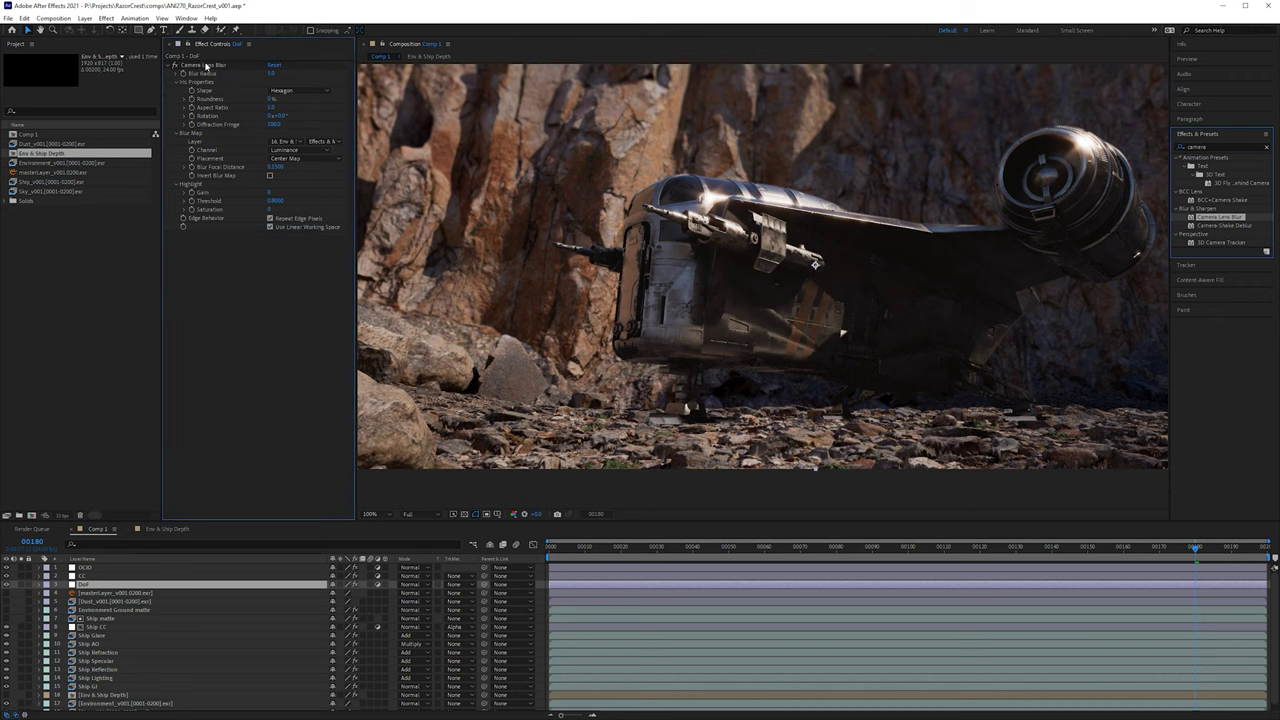
{"action": "left_click", "coordinate": [271, 74]}
{"action": "type", "text": "0"}
{"action": "key", "text": "Return"}
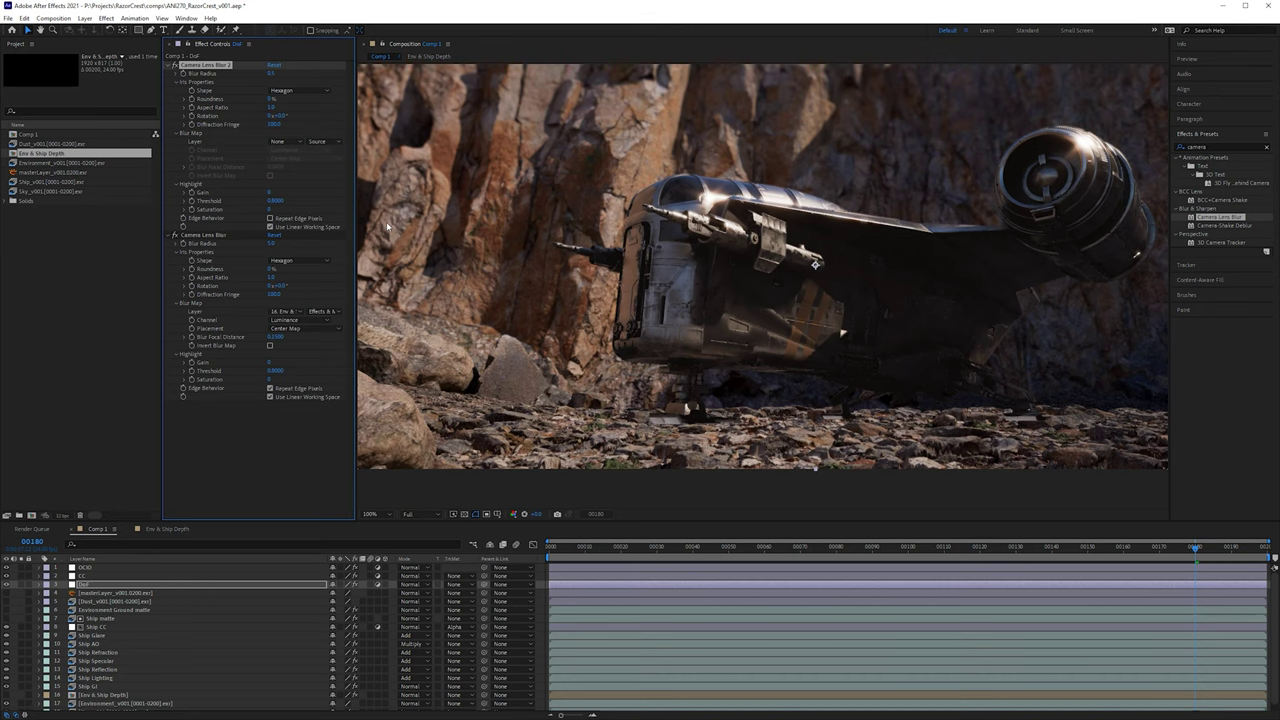
Step: Reduce the Camera Lens Blur 2 radius further while judging the softness on the cockpit and gun up close
{"action": "scroll", "coordinate": [725, 320], "scroll_direction": "up", "scroll_amount": 3}
{"action": "scroll", "coordinate": [713, 348], "scroll_direction": "up", "scroll_amount": 3}
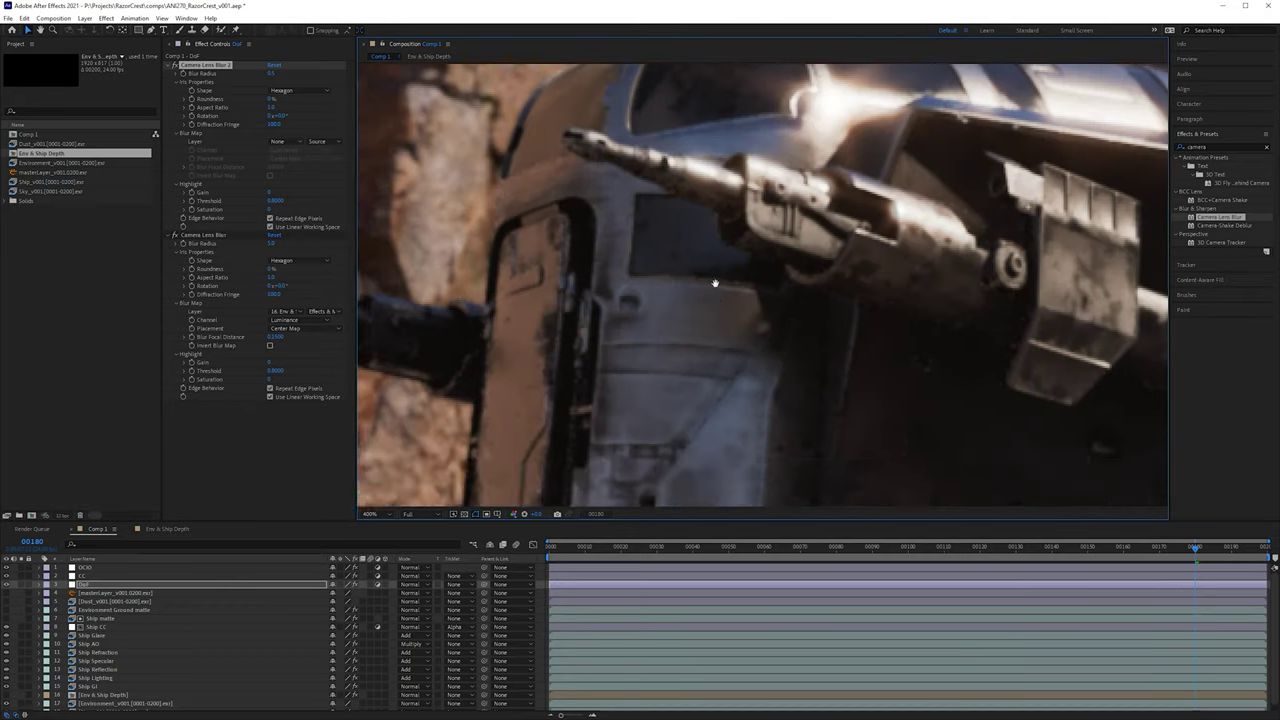
{"action": "left_click_drag", "start_coordinate": [714, 283], "coordinate": [704, 483]}
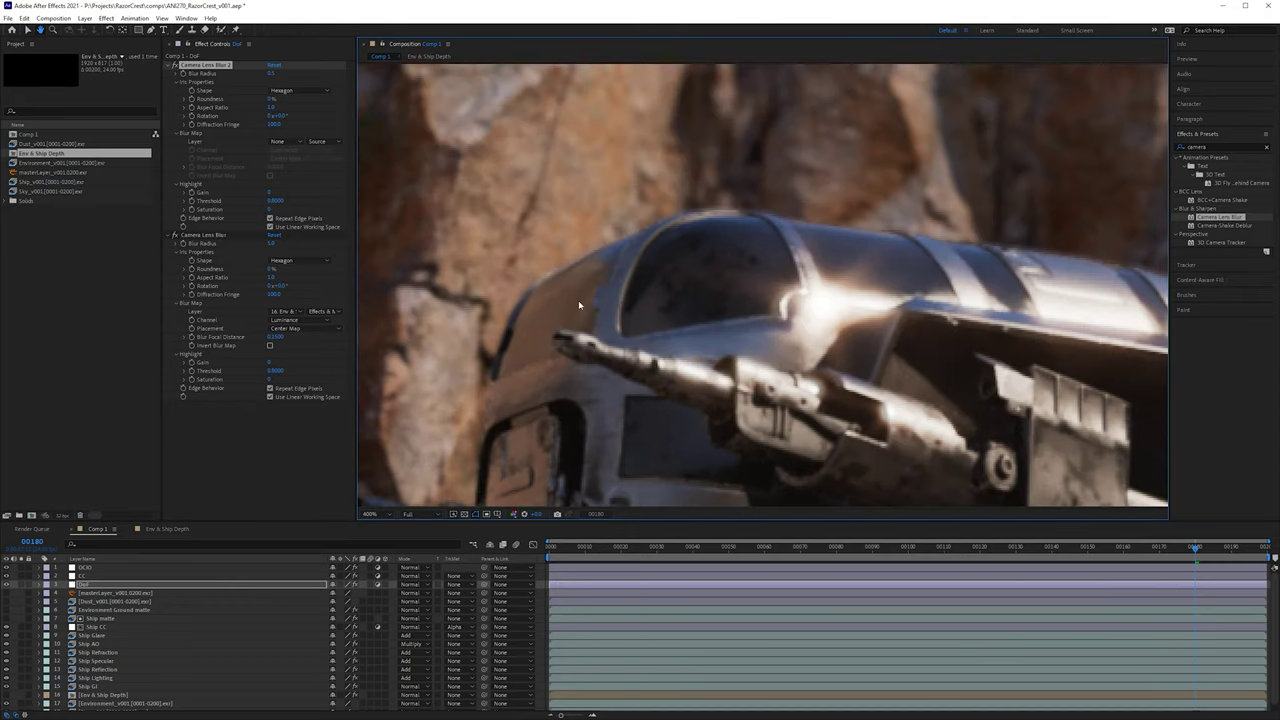
{"action": "left_click", "coordinate": [272, 73]}
{"action": "type", "text": "0"}
{"action": "key", "text": "Return"}
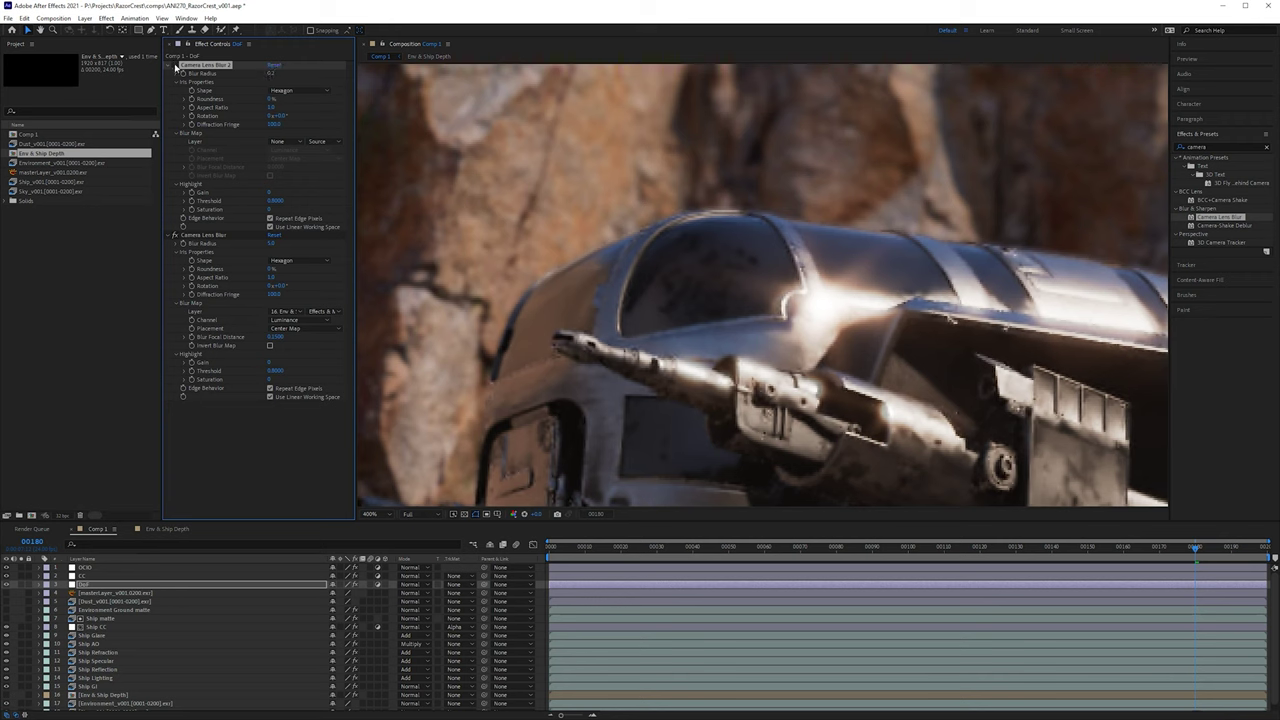
Step: Turn Camera Lens Blur 2 off and back on to compare the softness of the rocks and foreground boulder
{"action": "left_click", "coordinate": [176, 66]}
{"action": "left_click_drag", "start_coordinate": [535, 458], "coordinate": [700, 205]}
{"action": "left_click_drag", "start_coordinate": [550, 430], "coordinate": [698, 223]}
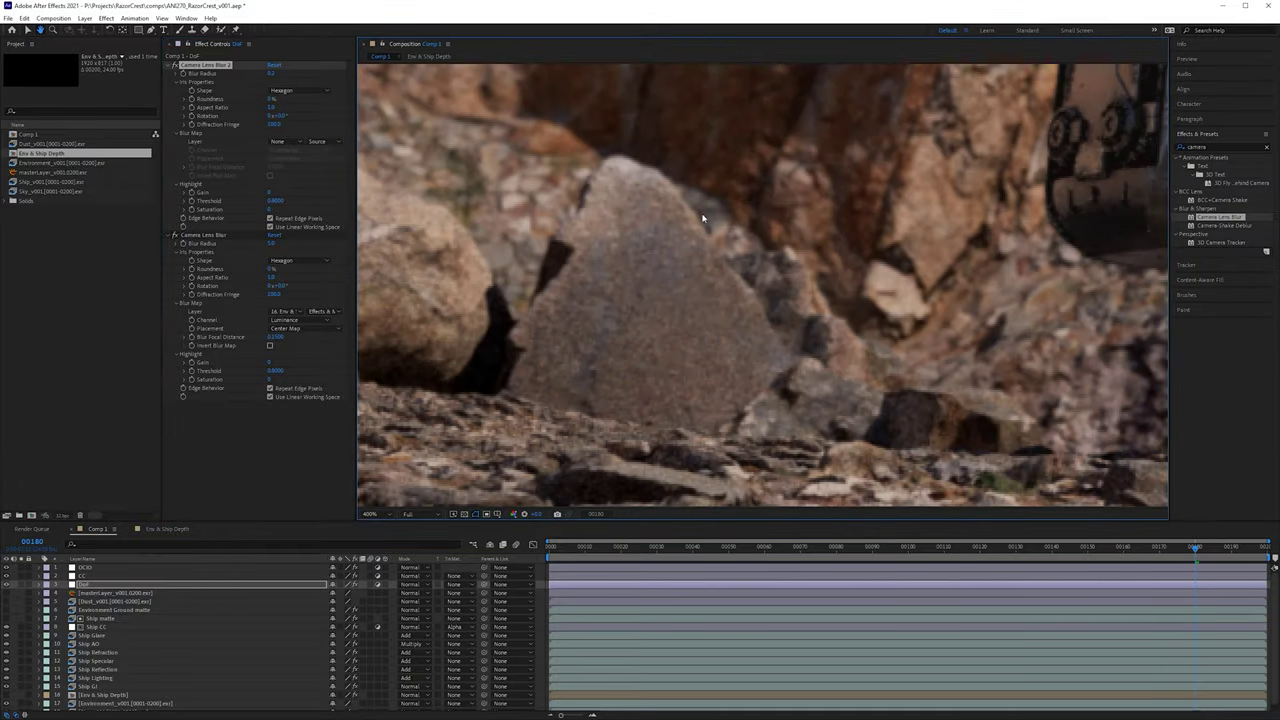
{"action": "left_click_drag", "start_coordinate": [625, 347], "coordinate": [1078, 328]}
{"action": "left_click_drag", "start_coordinate": [697, 424], "coordinate": [705, 340]}
{"action": "scroll", "coordinate": [705, 340], "scroll_direction": "up", "scroll_amount": 1}
{"action": "left_click", "coordinate": [174, 67]}
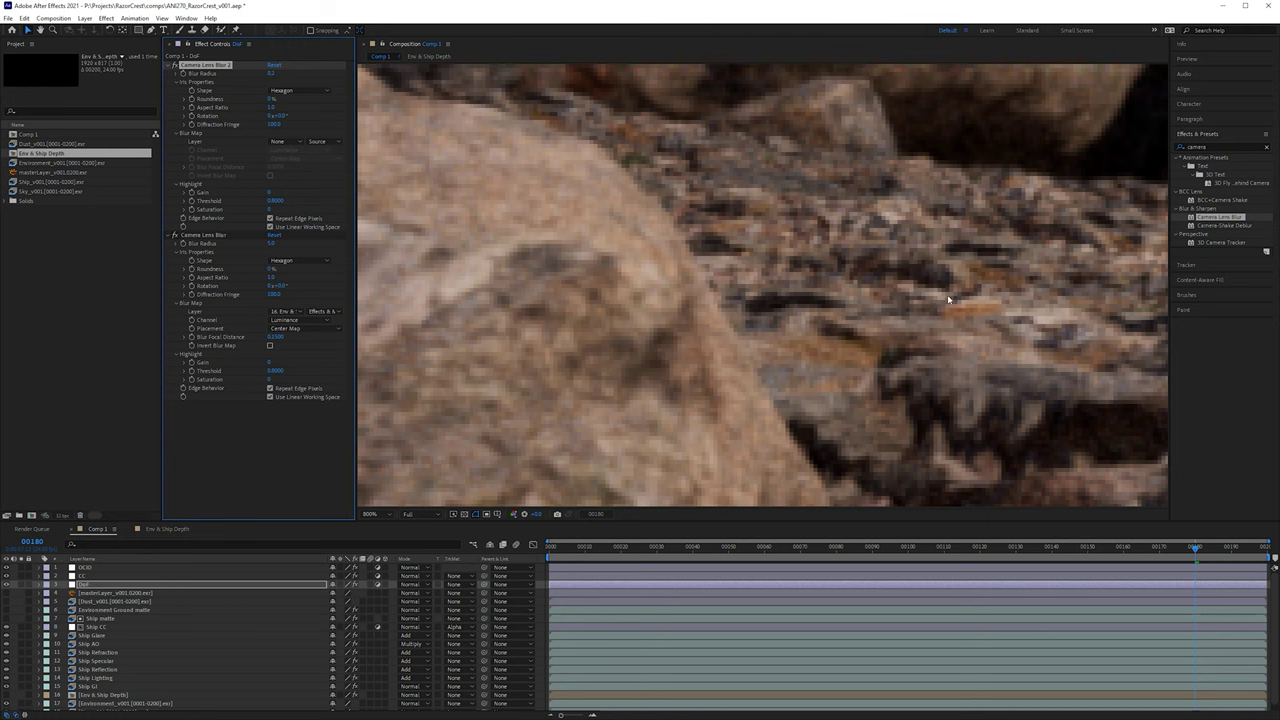
Step: Review the overall softening on the ground, the landing gear and the whole ship with Camera Lens Blur 2 active
{"action": "scroll", "coordinate": [953, 298], "scroll_direction": "down", "scroll_amount": 1}
{"action": "left_click_drag", "start_coordinate": [953, 298], "coordinate": [420, 335]}
{"action": "left_click_drag", "start_coordinate": [1014, 323], "coordinate": [530, 330]}
{"action": "left_click_drag", "start_coordinate": [990, 325], "coordinate": [534, 331]}
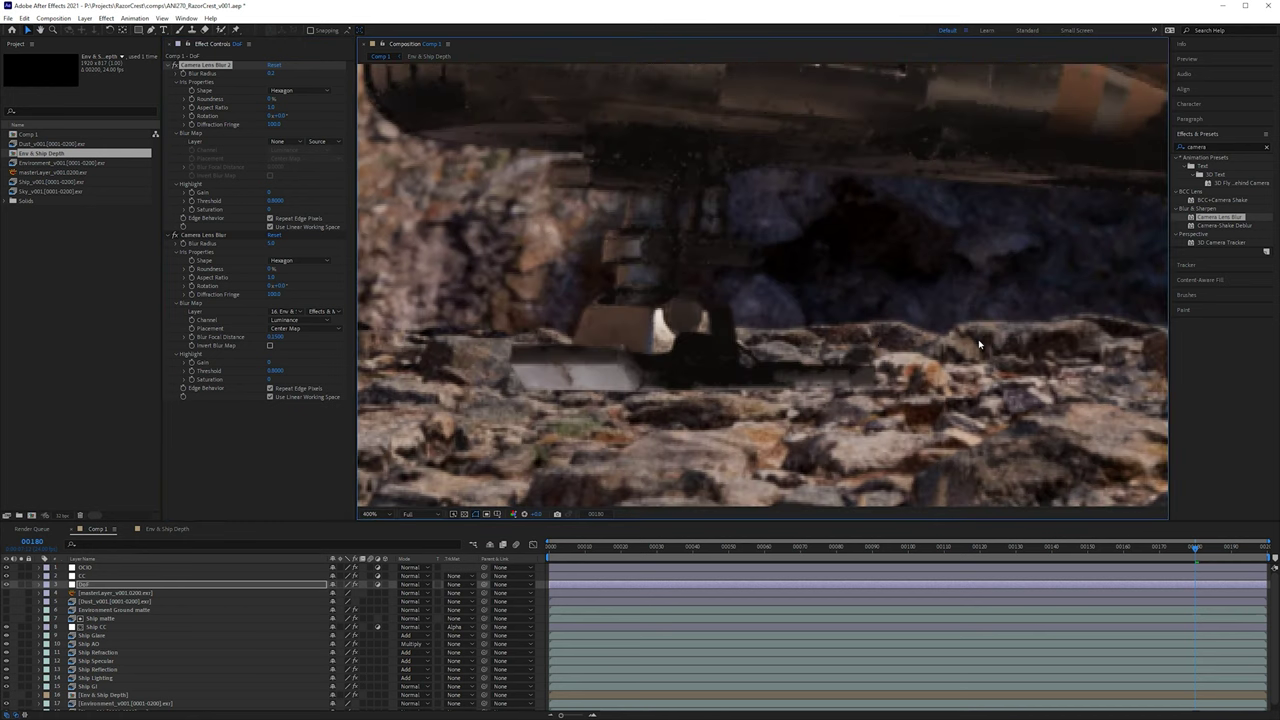
{"action": "scroll", "coordinate": [970, 341], "scroll_direction": "down", "scroll_amount": 3}
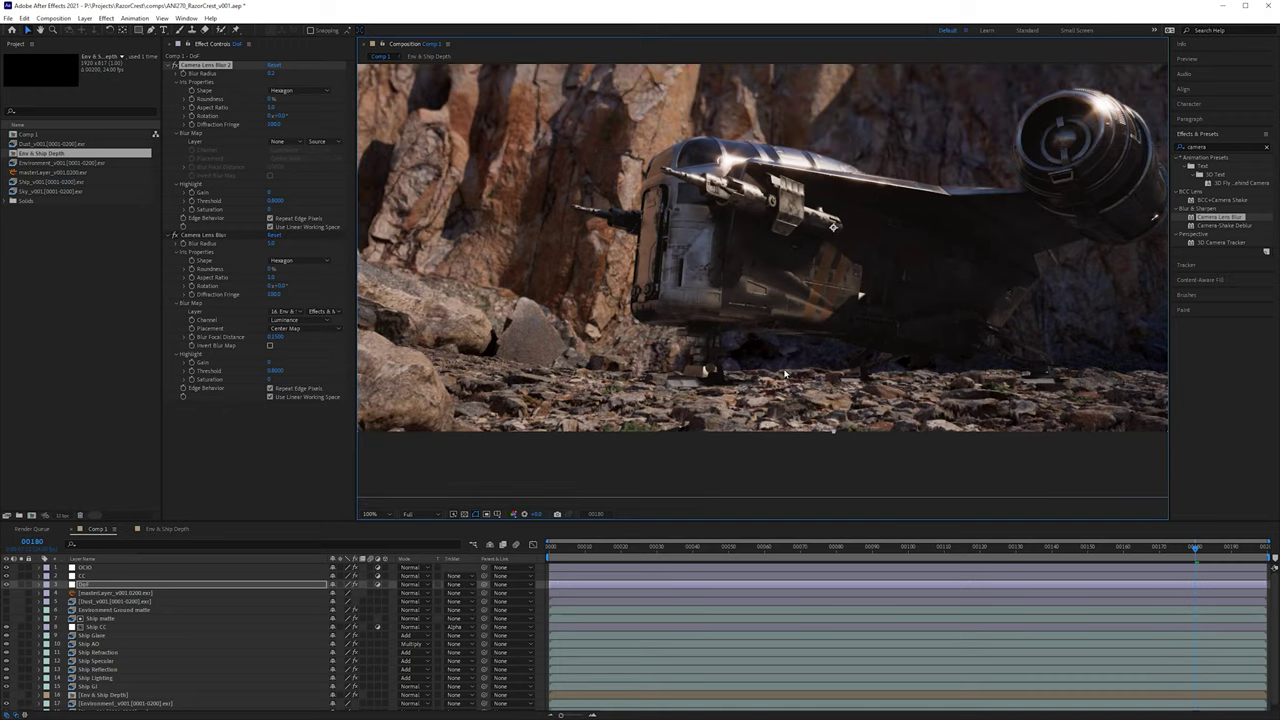
{"action": "scroll", "coordinate": [858, 337], "scroll_direction": "down", "scroll_amount": 1}
{"action": "scroll", "coordinate": [858, 337], "scroll_direction": "up", "scroll_amount": 1}
{"action": "left_click_drag", "start_coordinate": [858, 337], "coordinate": [812, 431]}
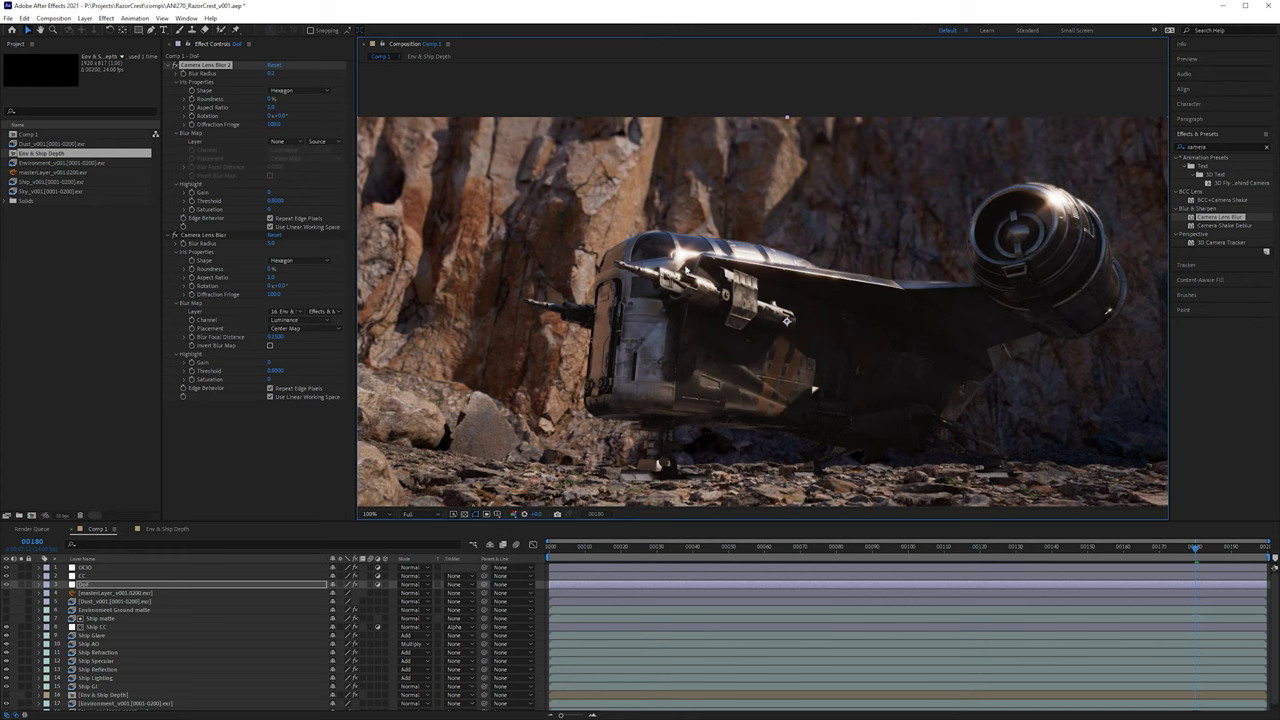
{"action": "left_click_drag", "start_coordinate": [1105, 250], "coordinate": [1035, 237]}
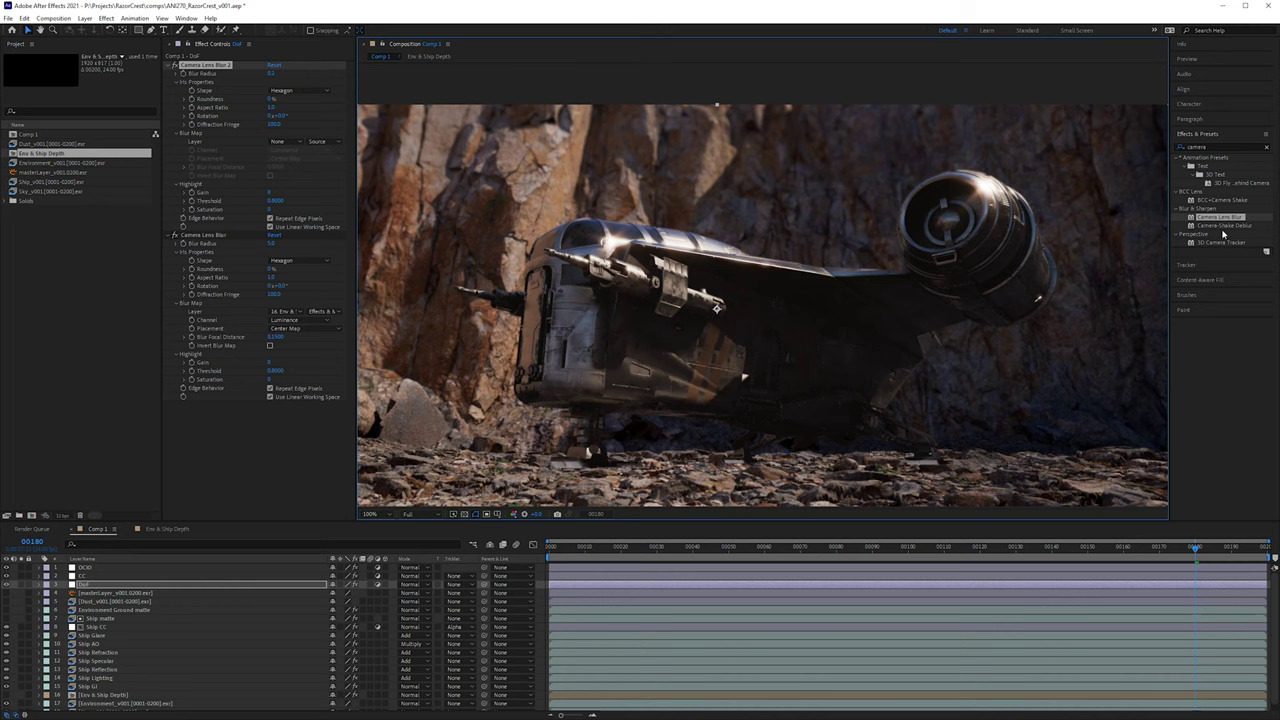
Step: Search the effects library for "fast b" and clear the search
{"action": "left_click", "coordinate": [1063, 101]}
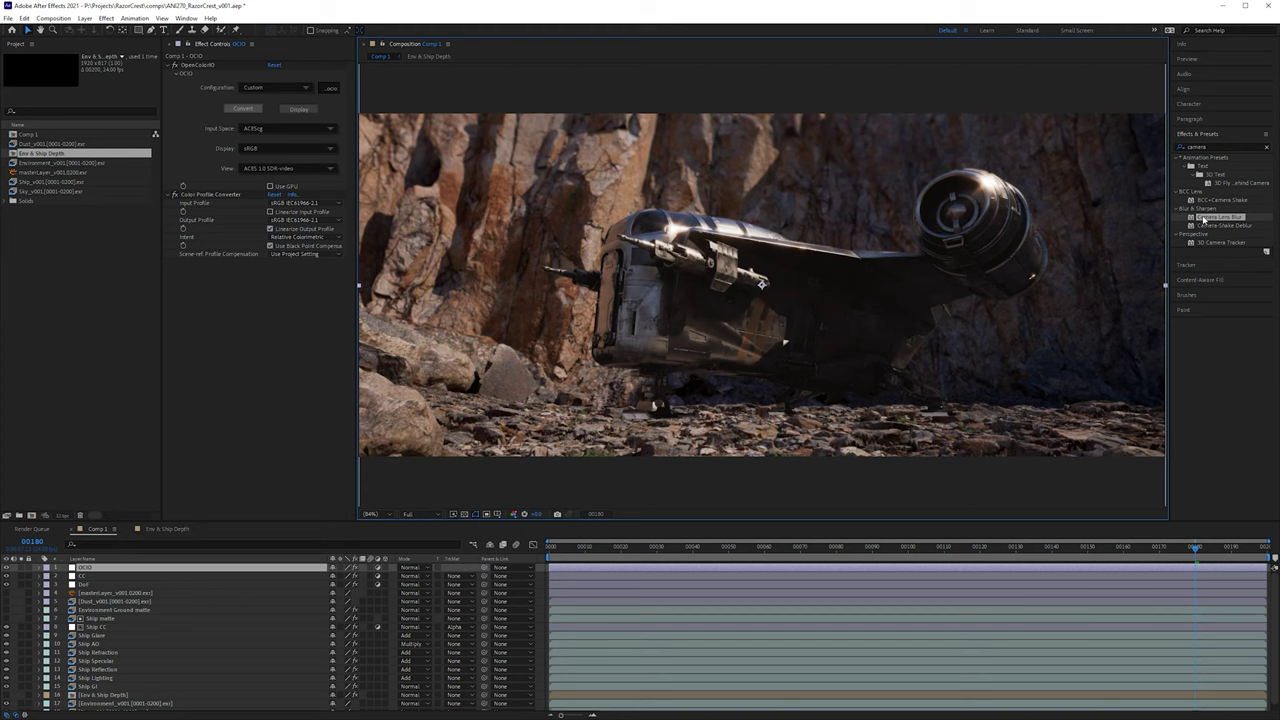
{"action": "left_click", "coordinate": [1215, 147]}
{"action": "type", "text": "fast b"}
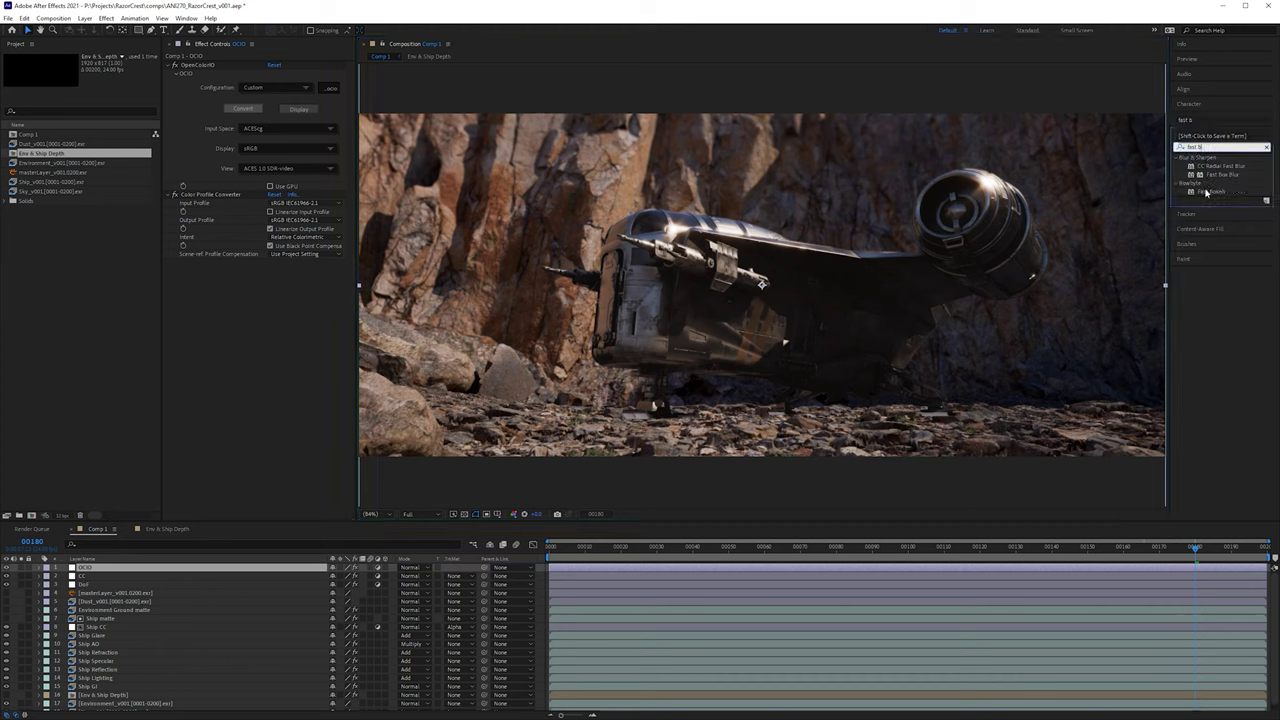
{"action": "left_click", "coordinate": [1216, 146]}
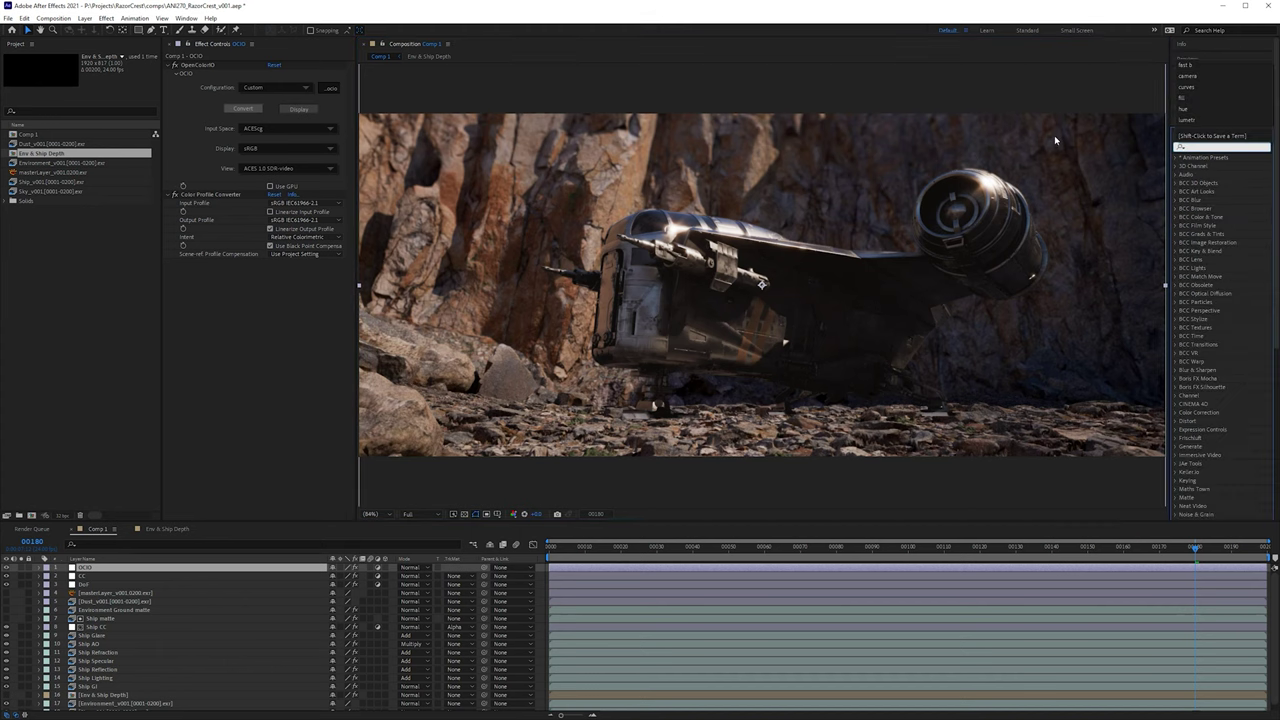
{"action": "left_click", "coordinate": [1038, 98]}
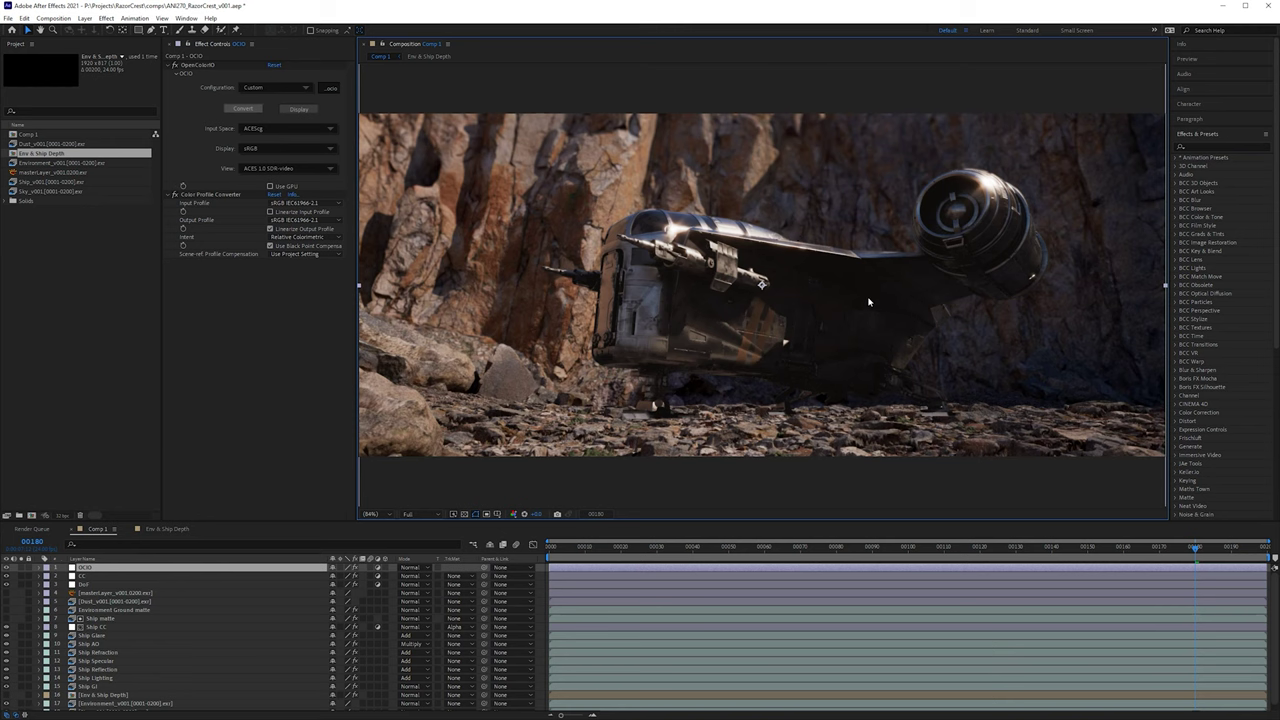
Step: Check the ship's upper hull, wing edge and side gun up close, and return to the wider view
{"action": "left_click_drag", "start_coordinate": [1040, 252], "coordinate": [1077, 250]}
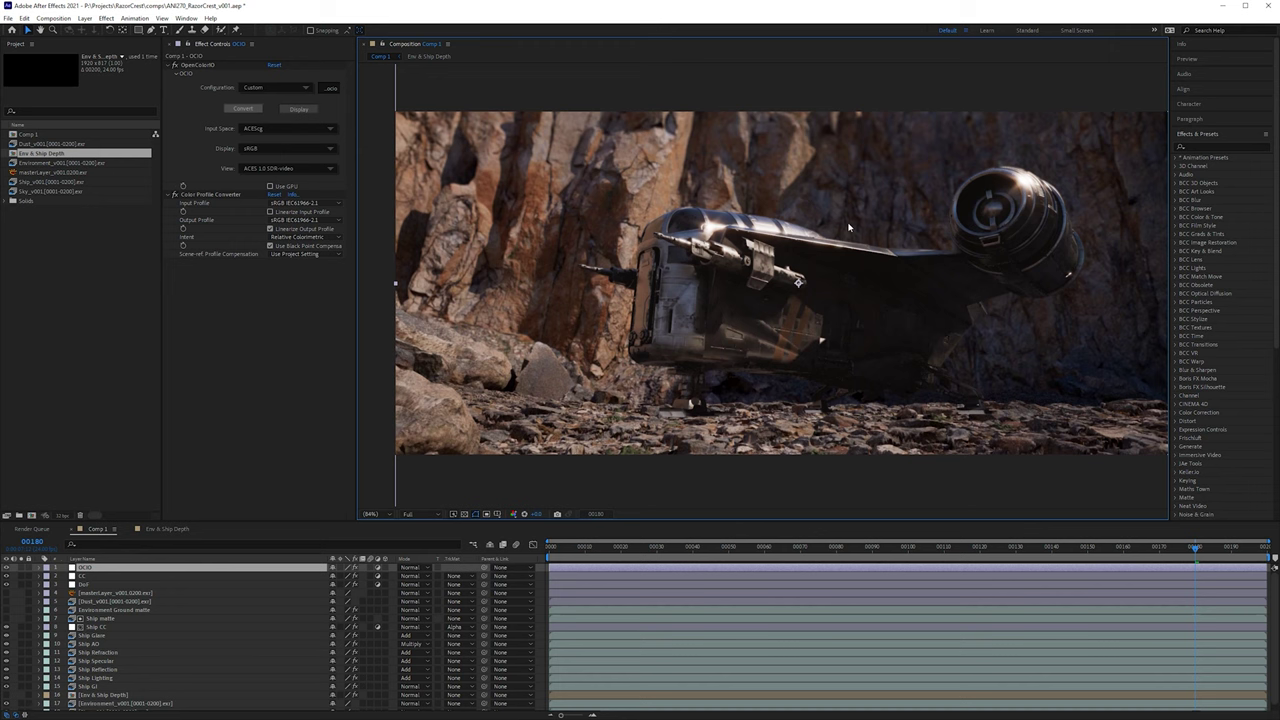
{"action": "scroll", "coordinate": [848, 228], "scroll_direction": "up", "scroll_amount": 5}
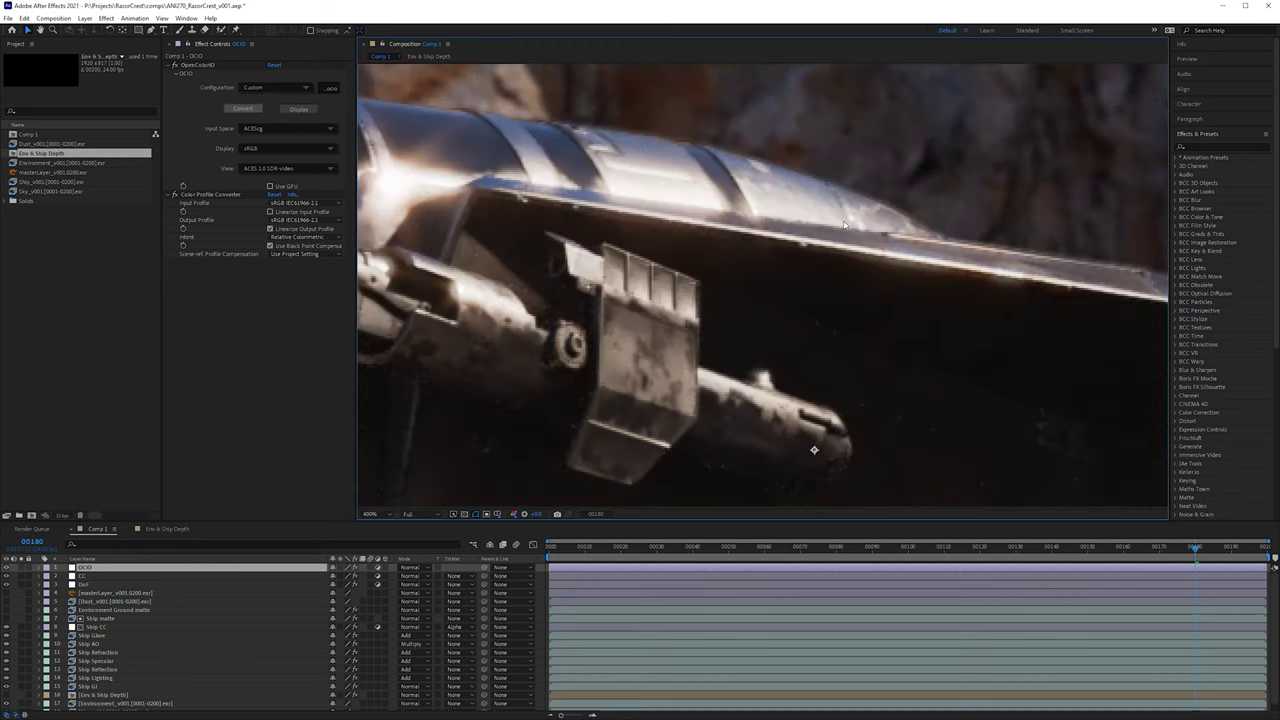
{"action": "scroll", "coordinate": [904, 229], "scroll_direction": "down", "scroll_amount": 2}
{"action": "scroll", "coordinate": [801, 231], "scroll_direction": "down", "scroll_amount": 1}
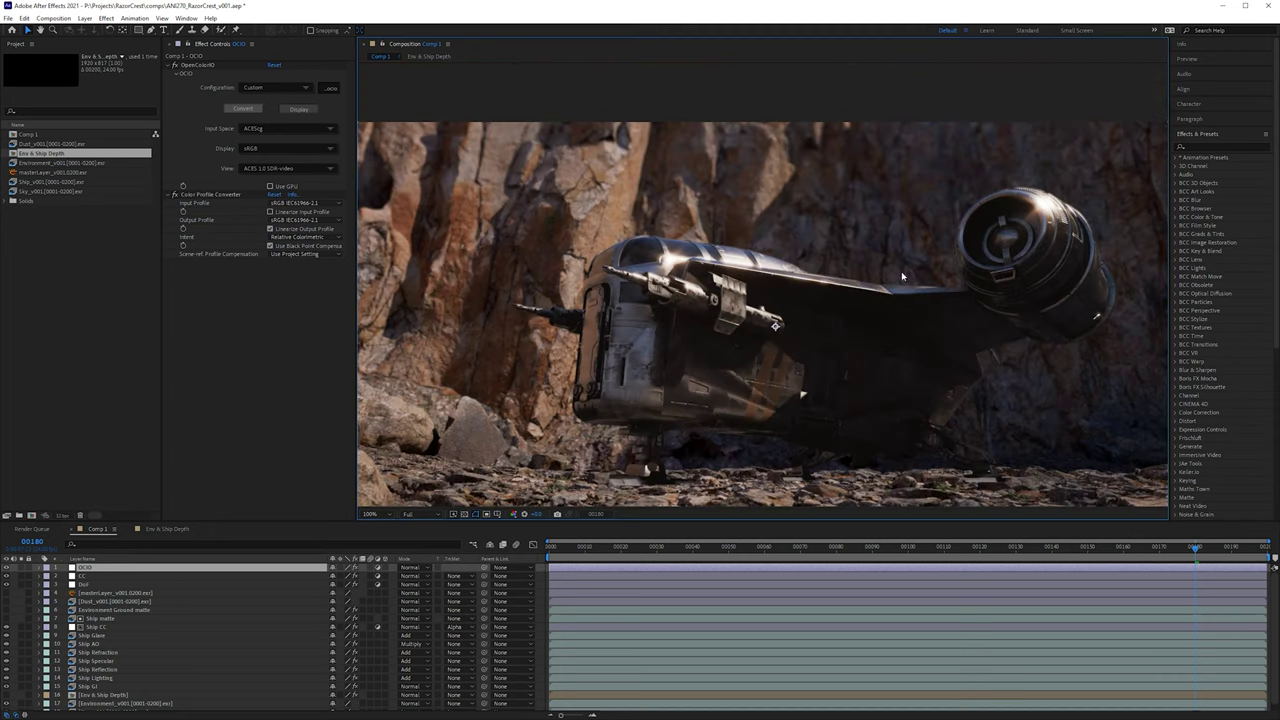
{"action": "left_click_drag", "start_coordinate": [717, 217], "coordinate": [752, 171]}
Step: Toggle the DoF layer's visibility repeatedly to compare the shot with and without depth of field
{"action": "left_click", "coordinate": [90, 585]}
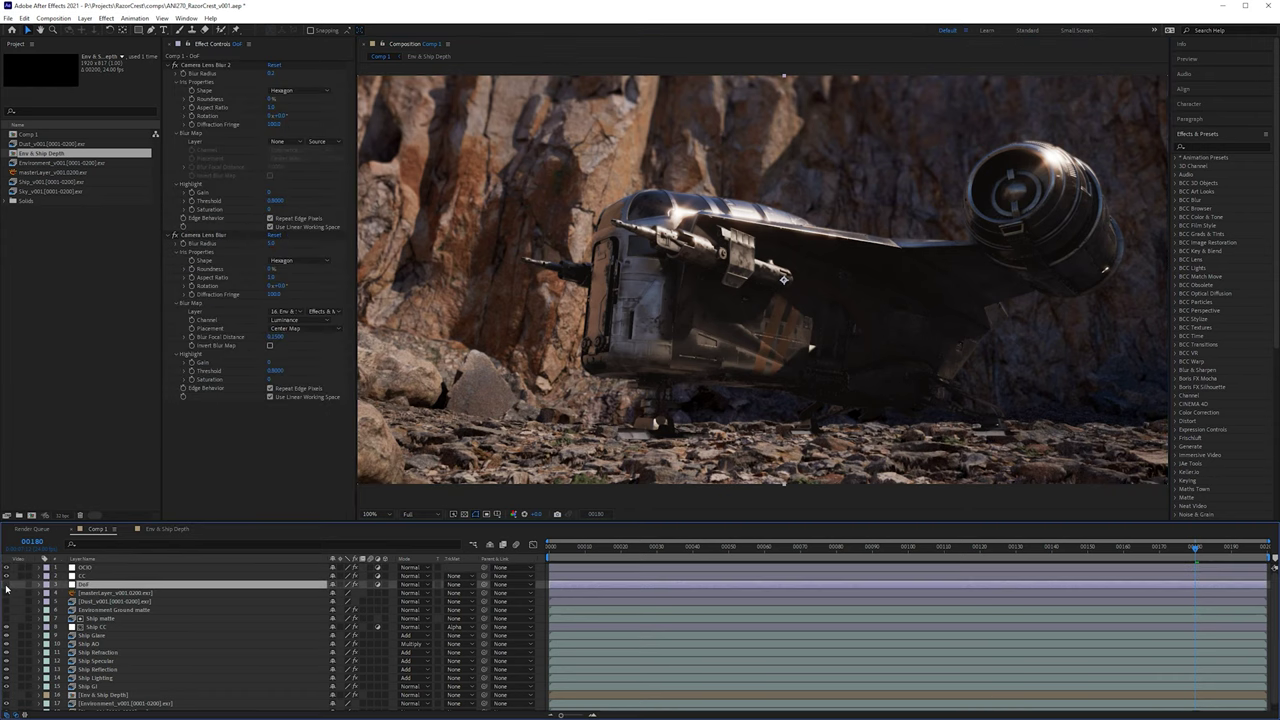
{"action": "left_click", "coordinate": [5, 586]}
{"action": "left_click", "coordinate": [5, 586]}
{"action": "left_click", "coordinate": [5, 586]}
{"action": "left_click", "coordinate": [5, 586]}
{"action": "left_click", "coordinate": [5, 586]}
Step: Try a strongly exaggerated Blur Radius on the depth-mapped Camera Lens Blur and undo the last radius change
{"action": "left_click", "coordinate": [320, 240]}
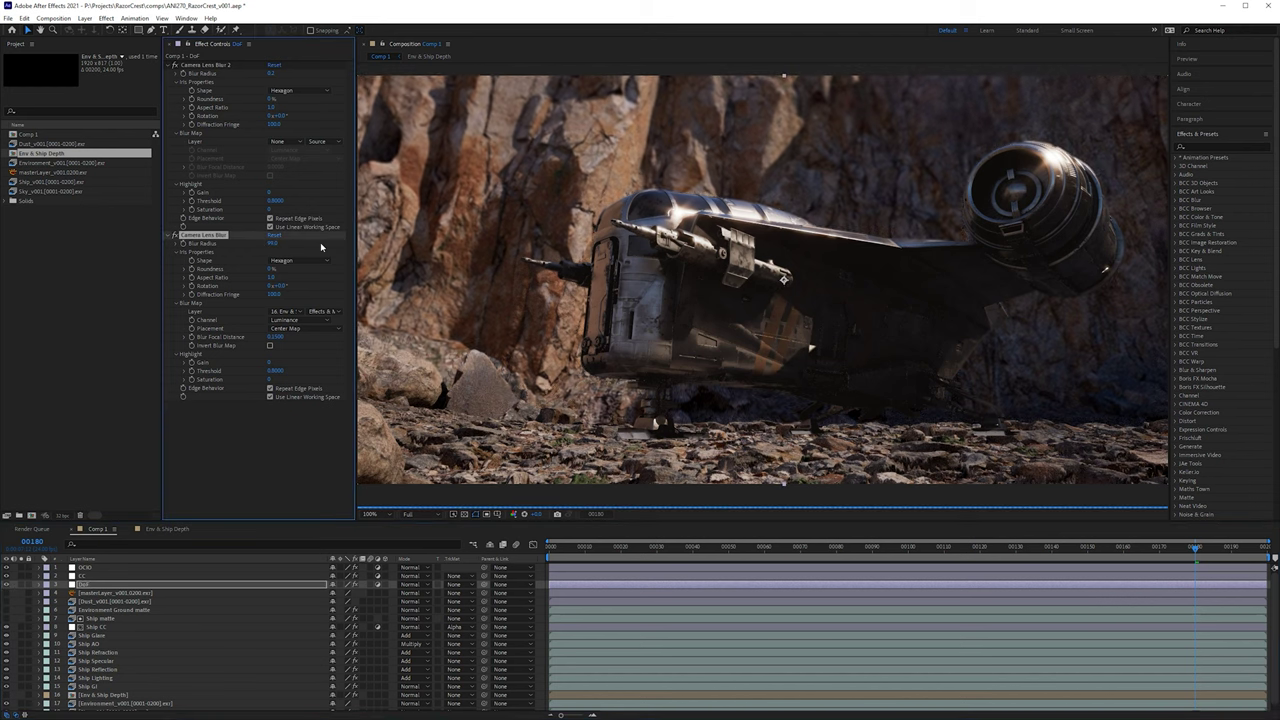
{"action": "scroll", "coordinate": [868, 218], "scroll_direction": "down", "scroll_amount": 1}
{"action": "scroll", "coordinate": [860, 236], "scroll_direction": "up", "scroll_amount": 1}
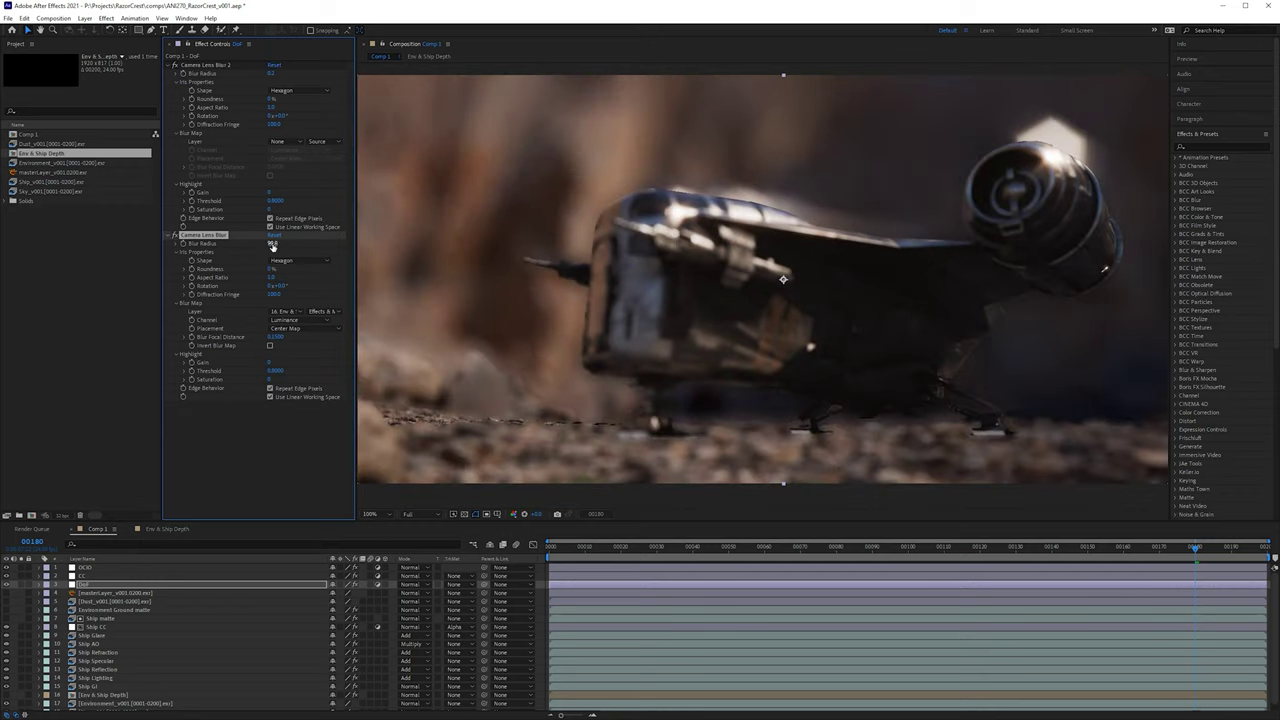
{"action": "left_click_drag", "start_coordinate": [258, 242], "coordinate": [284, 246]}
{"action": "key", "text": "ctrl+z"}
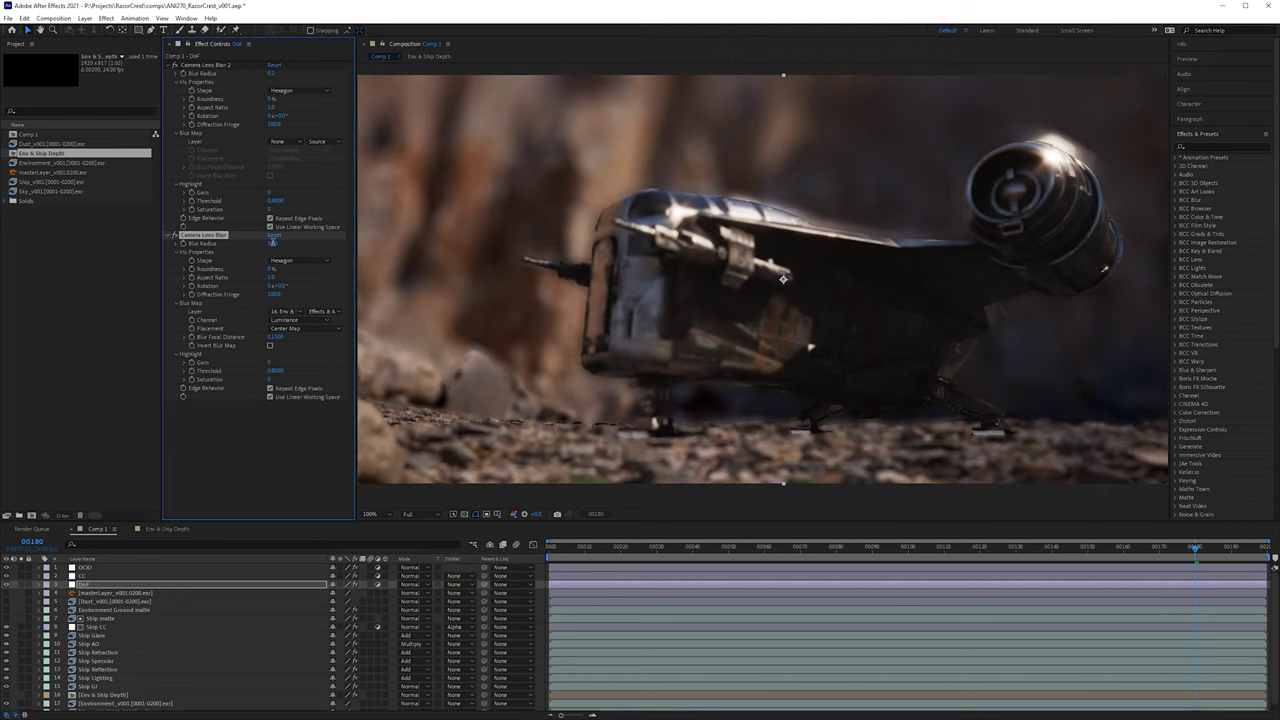
Step: Bring the depth-mapped Camera Lens Blur radius back down to a subtle amount
{"action": "left_click", "coordinate": [274, 243]}
{"action": "type", "text": "0"}
{"action": "key", "text": "Return"}
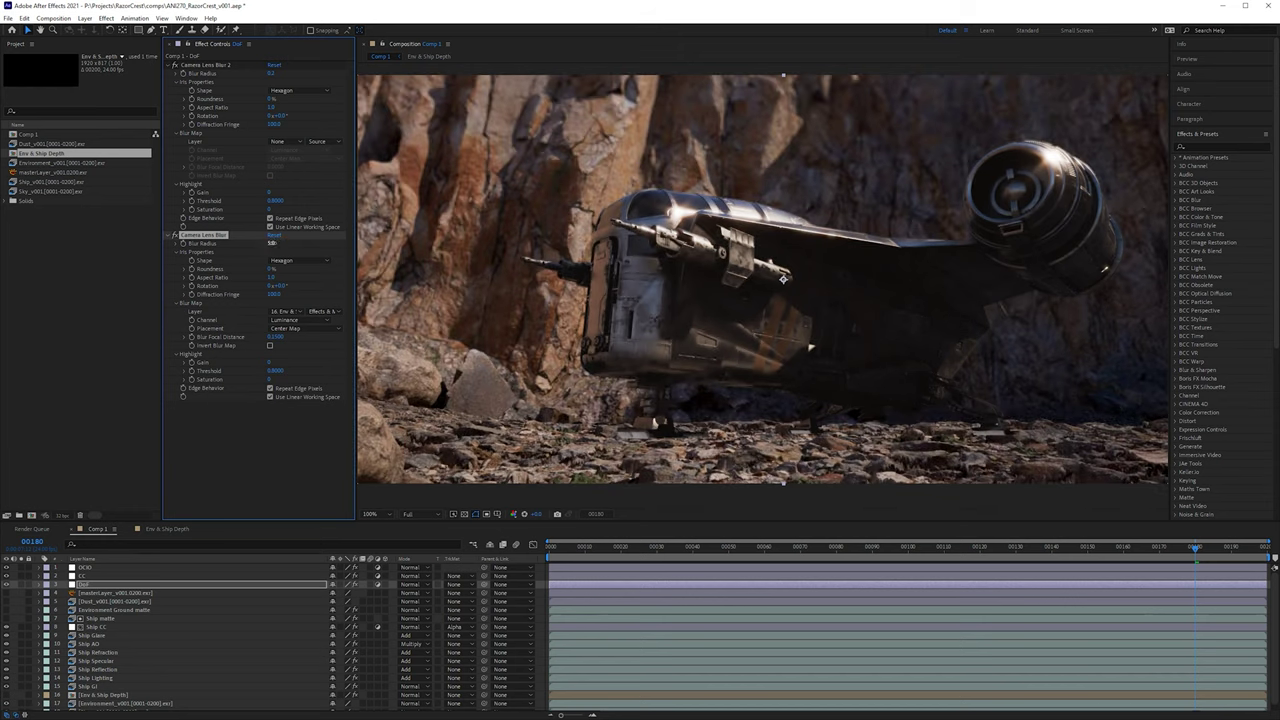
{"action": "left_click", "coordinate": [274, 243]}
{"action": "type", "text": "8"}
{"action": "key", "text": "Return"}
Step: Toggle the depth-mapped Camera Lens Blur and compare its effect on the cliff behind the cockpit up close
{"action": "left_click", "coordinate": [175, 236]}
{"action": "left_click_drag", "start_coordinate": [884, 313], "coordinate": [938, 345]}
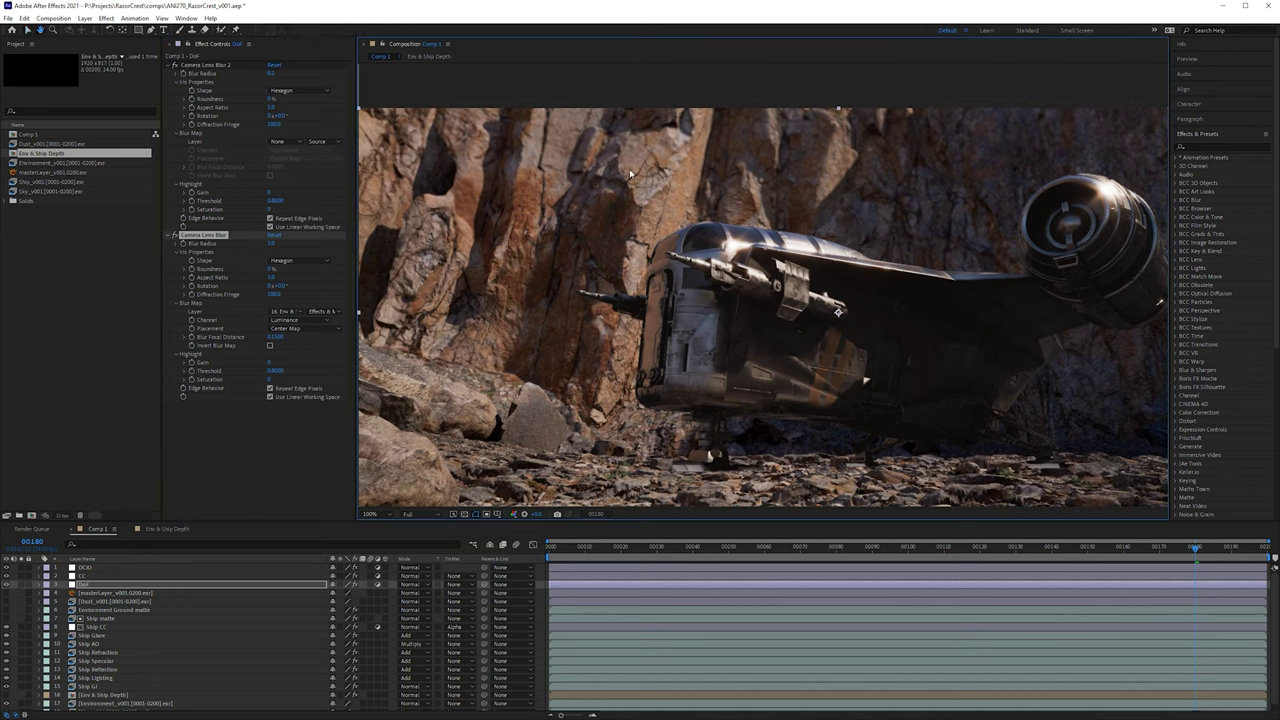
{"action": "scroll", "coordinate": [664, 228], "scroll_direction": "up", "scroll_amount": 1}
{"action": "left_click_drag", "start_coordinate": [664, 228], "coordinate": [760, 343]}
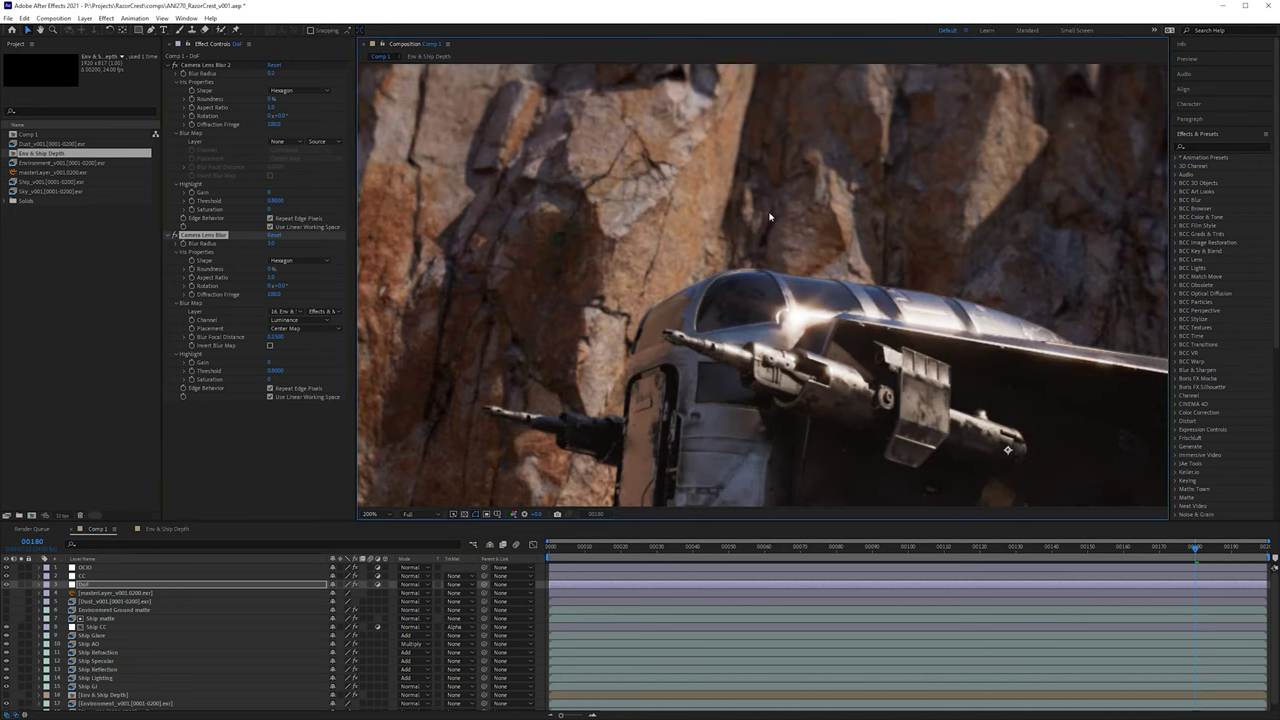